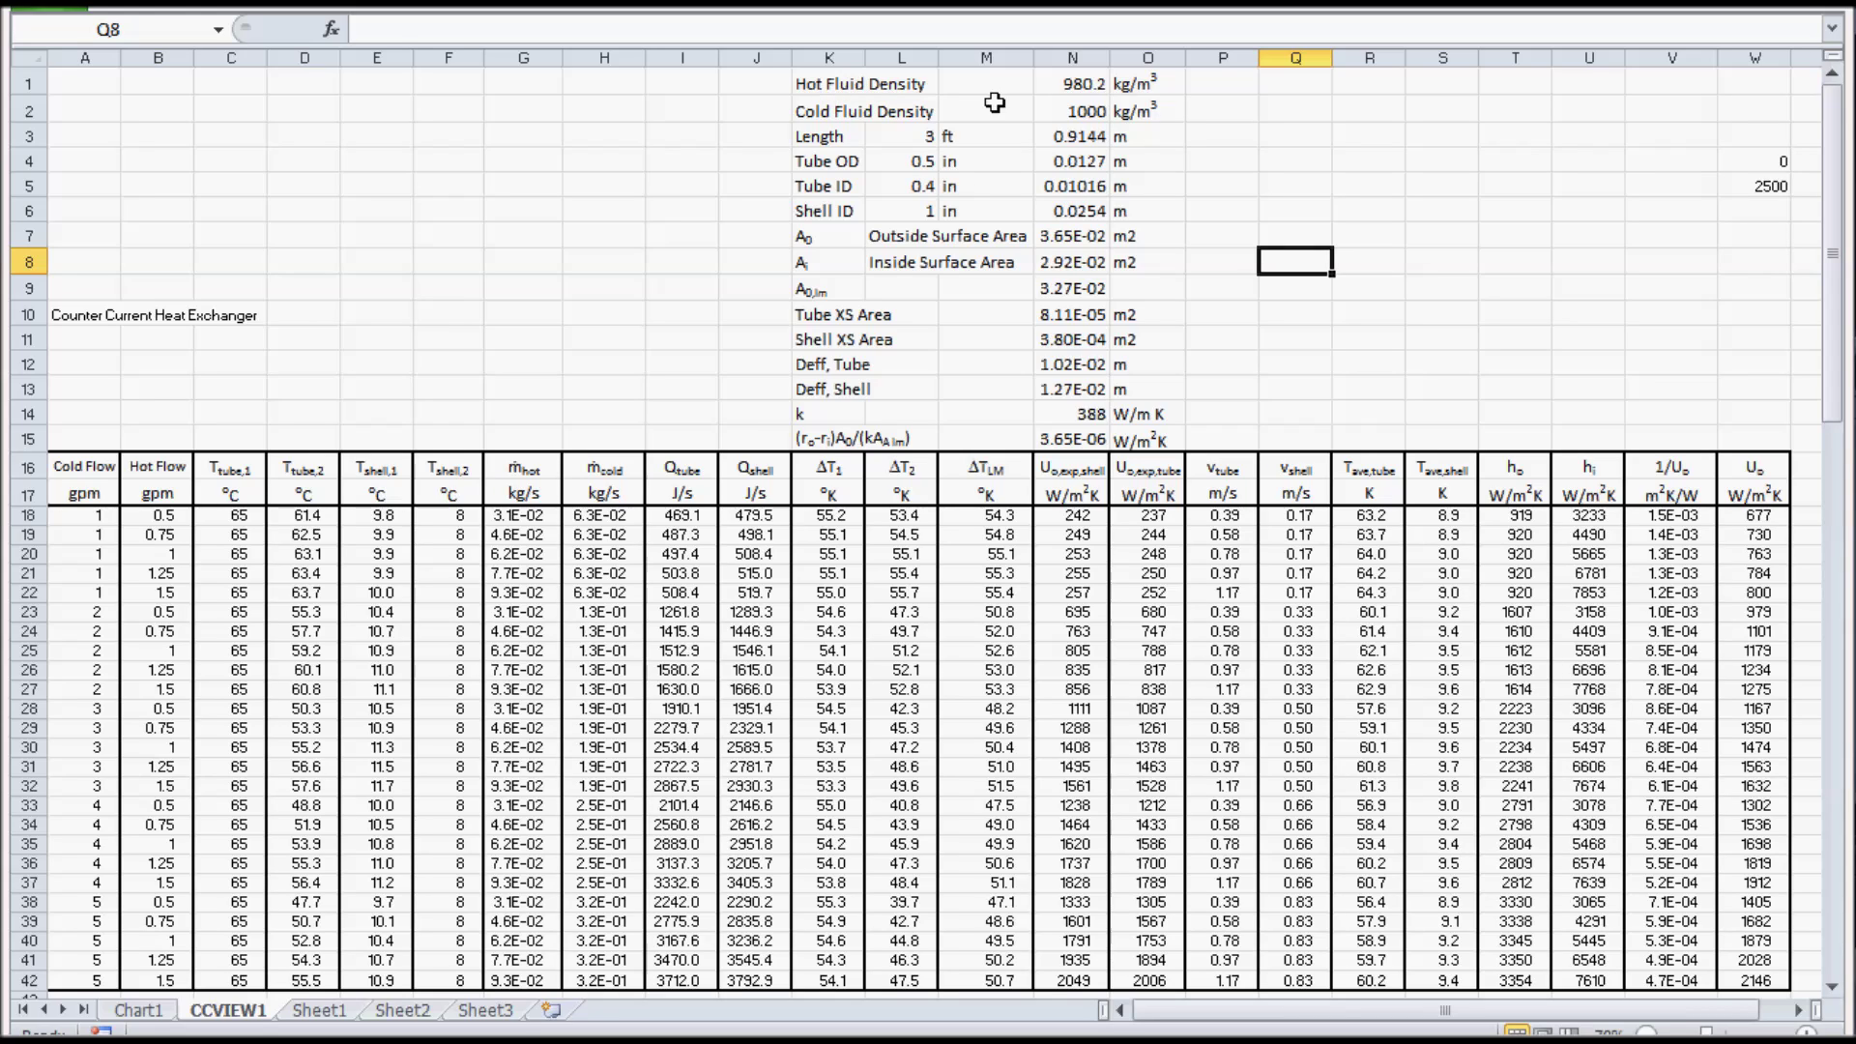
# Review the hot and cold fluid densities and the exchanger length's conversion from feet to metres.
pyautogui.click(1075, 84)
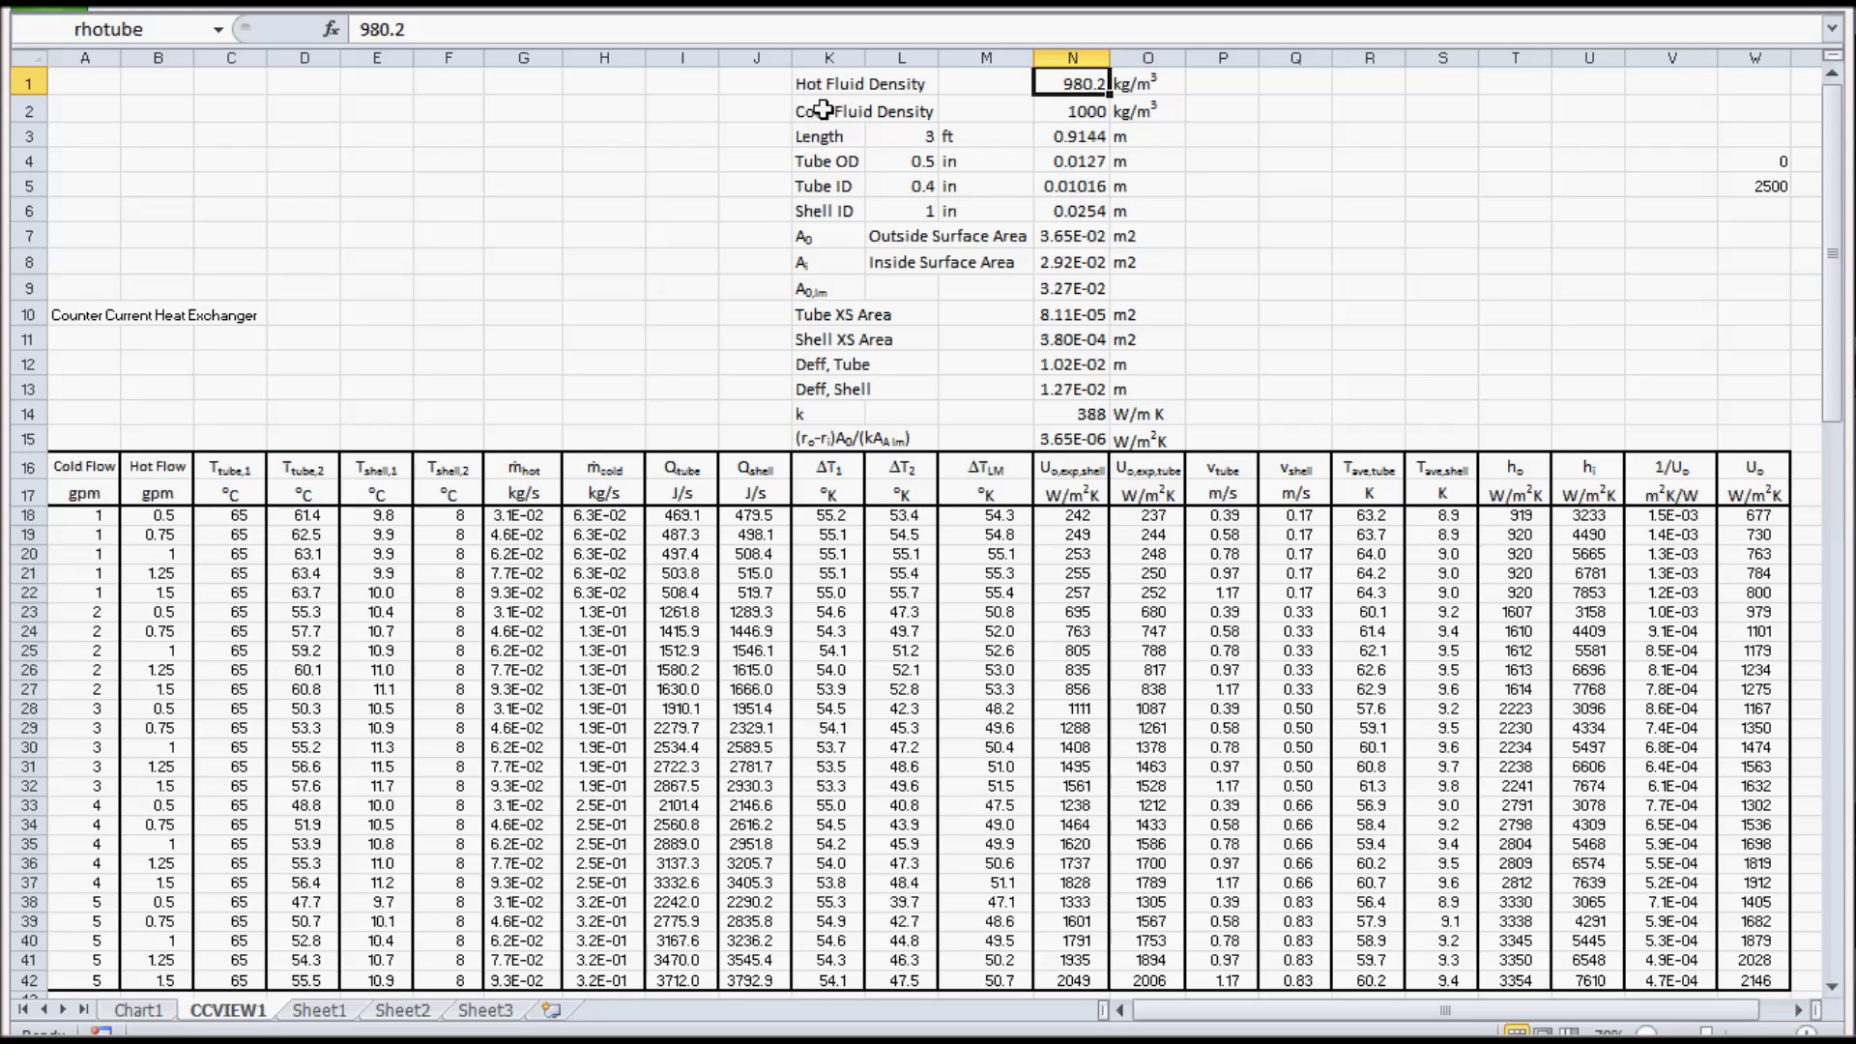
pyautogui.click(1052, 112)
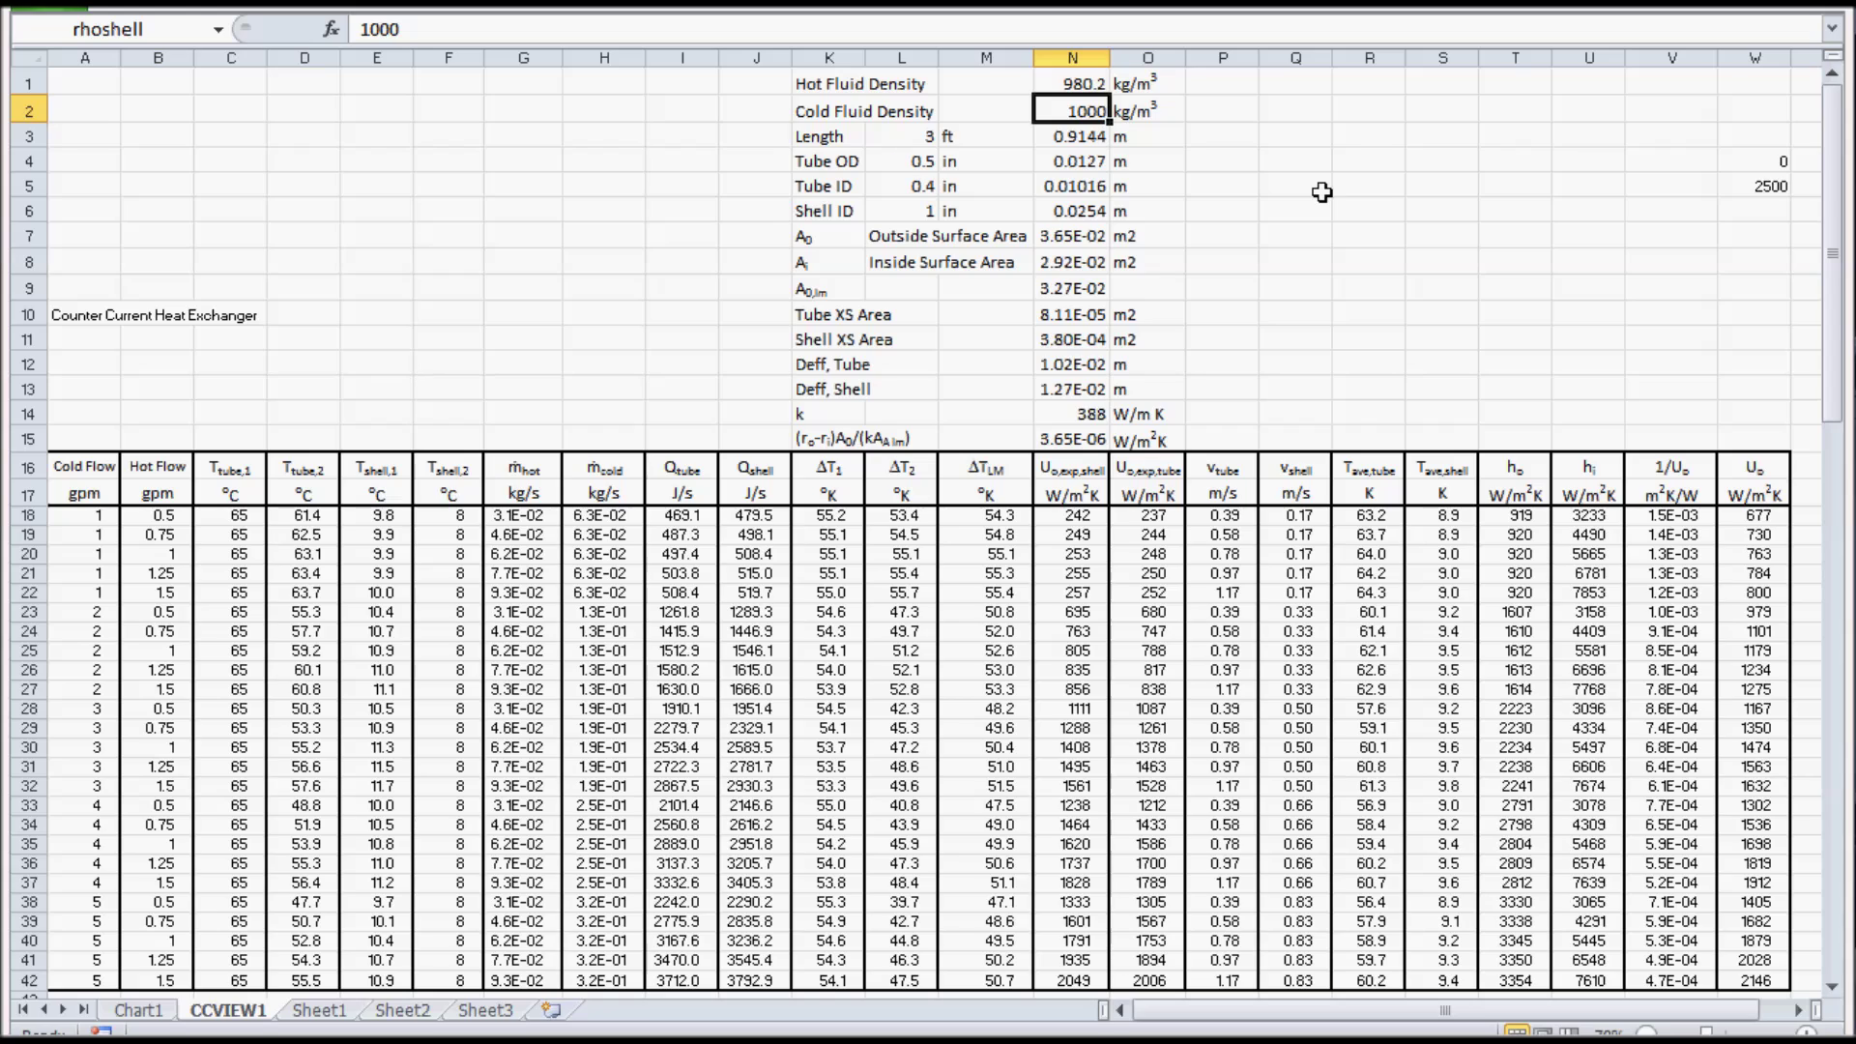
pyautogui.click(923, 137)
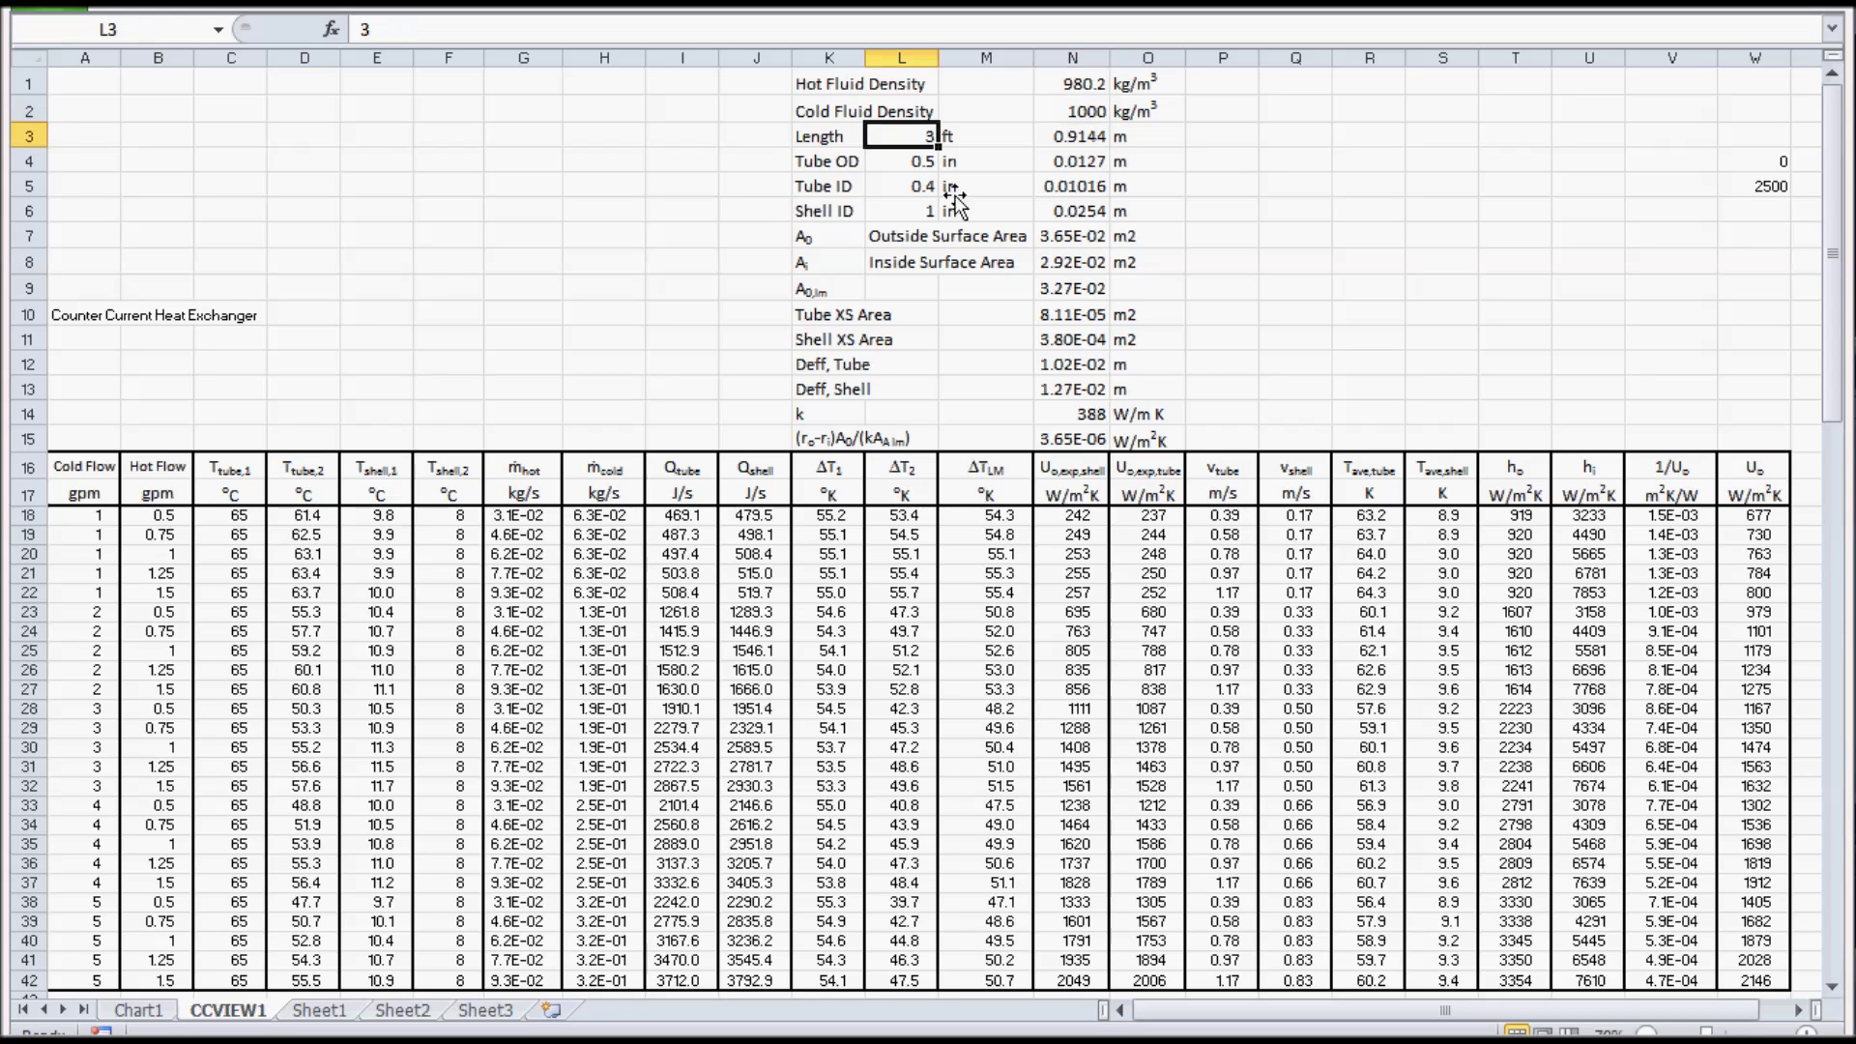
pyautogui.click(1071, 136)
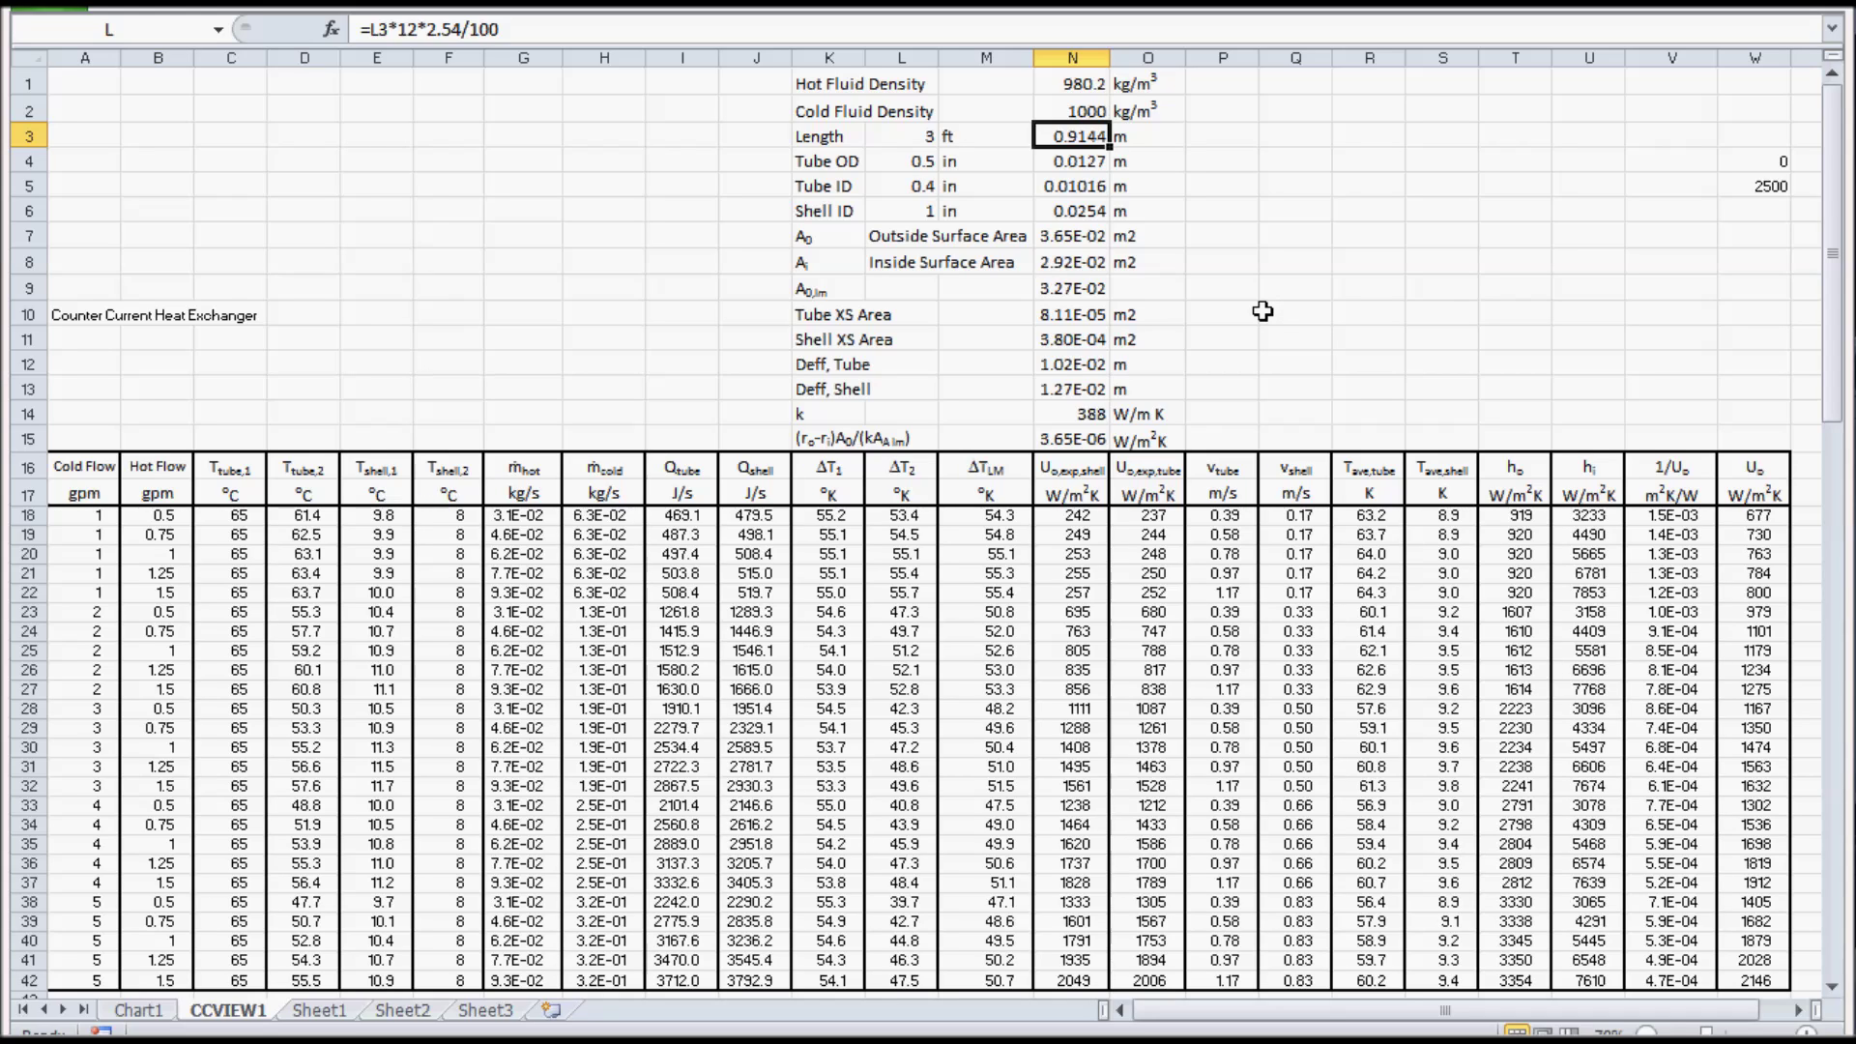
# Check the inch inputs and metre conversion formulas for the tube OD, tube ID and shell ID.
pyautogui.click(913, 165)
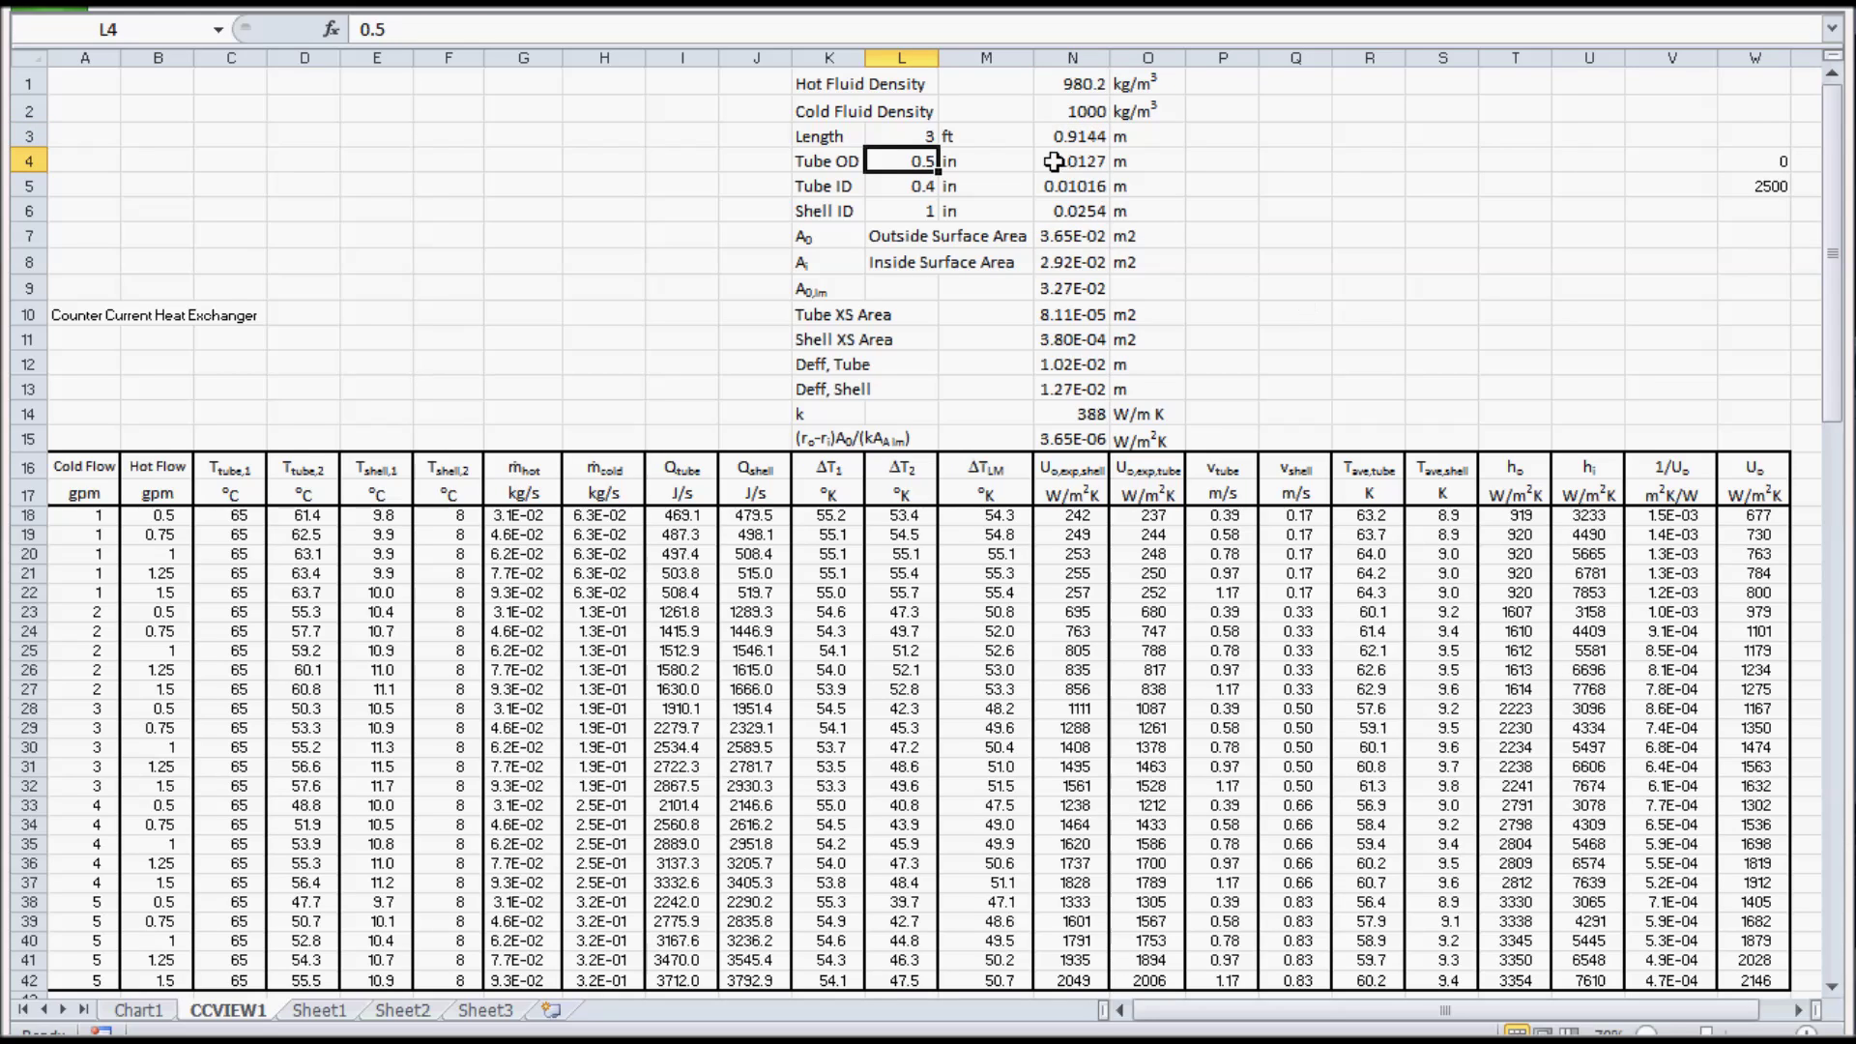
pyautogui.press('Right')
pyautogui.press('Right')
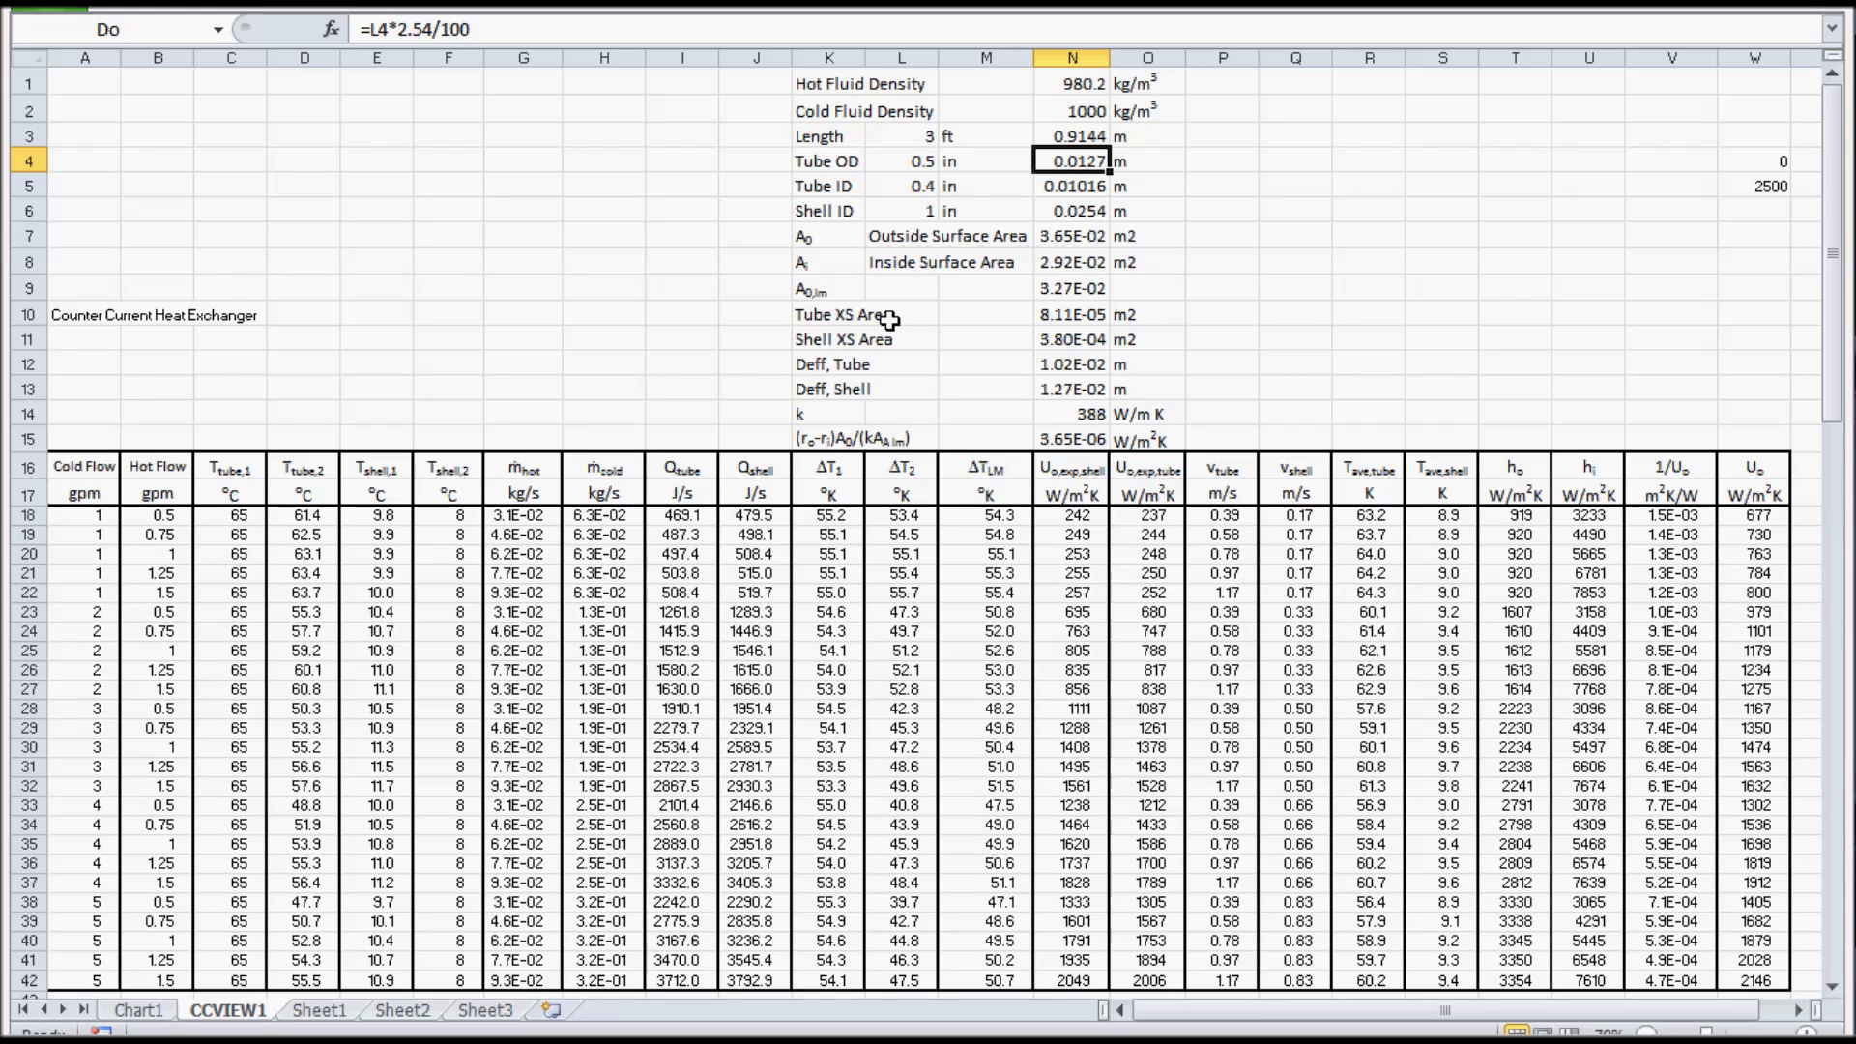
pyautogui.click(930, 190)
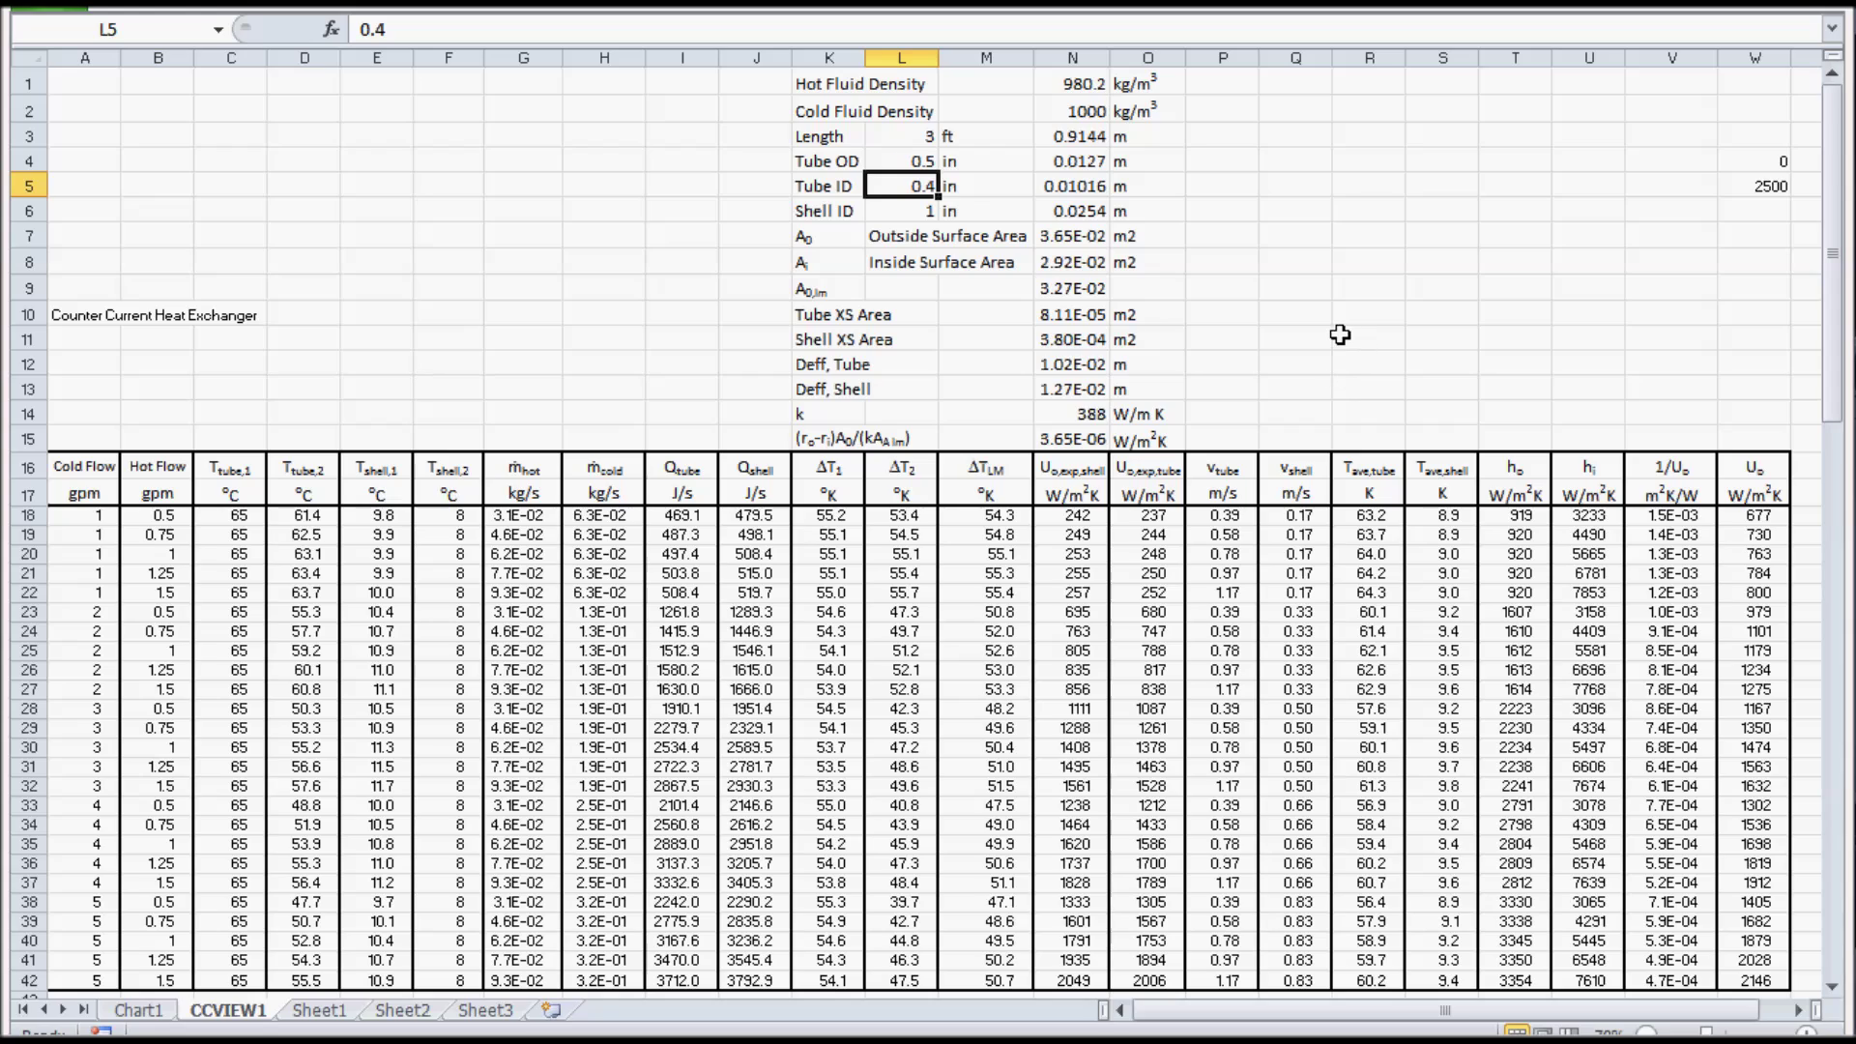
pyautogui.click(1076, 186)
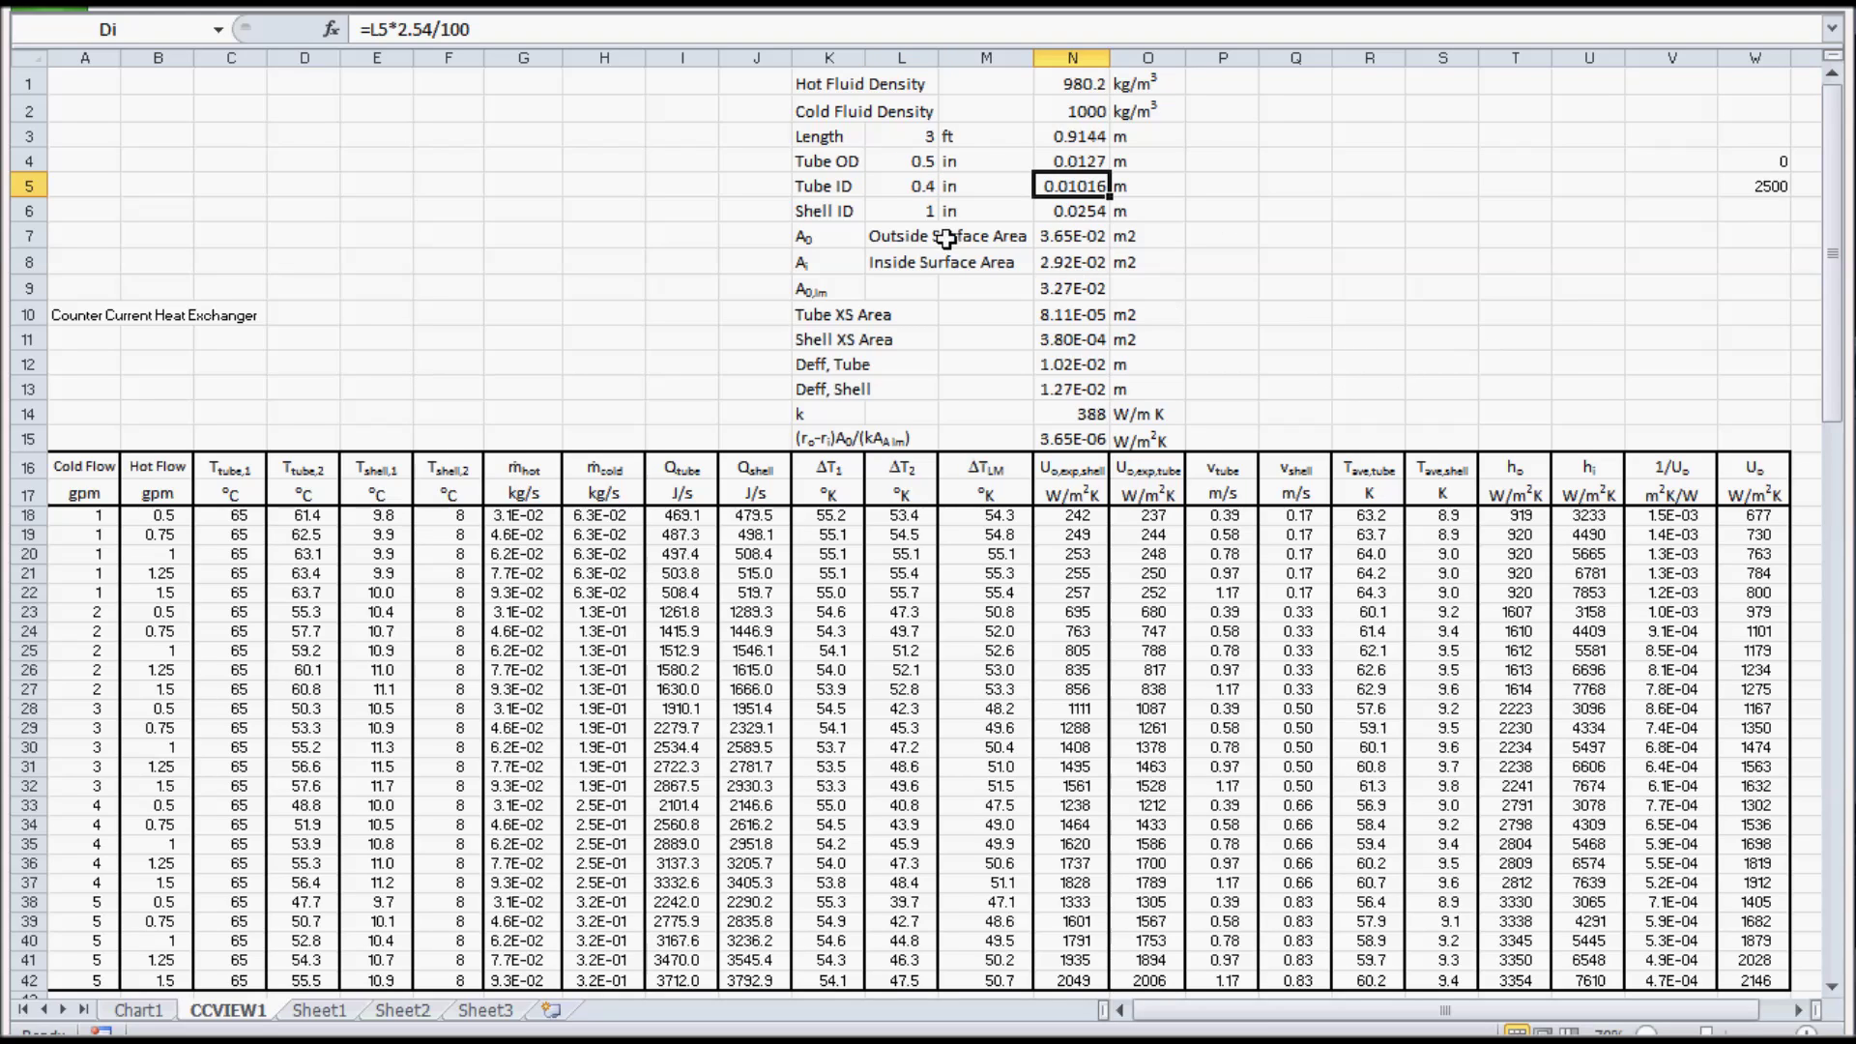
pyautogui.click(922, 211)
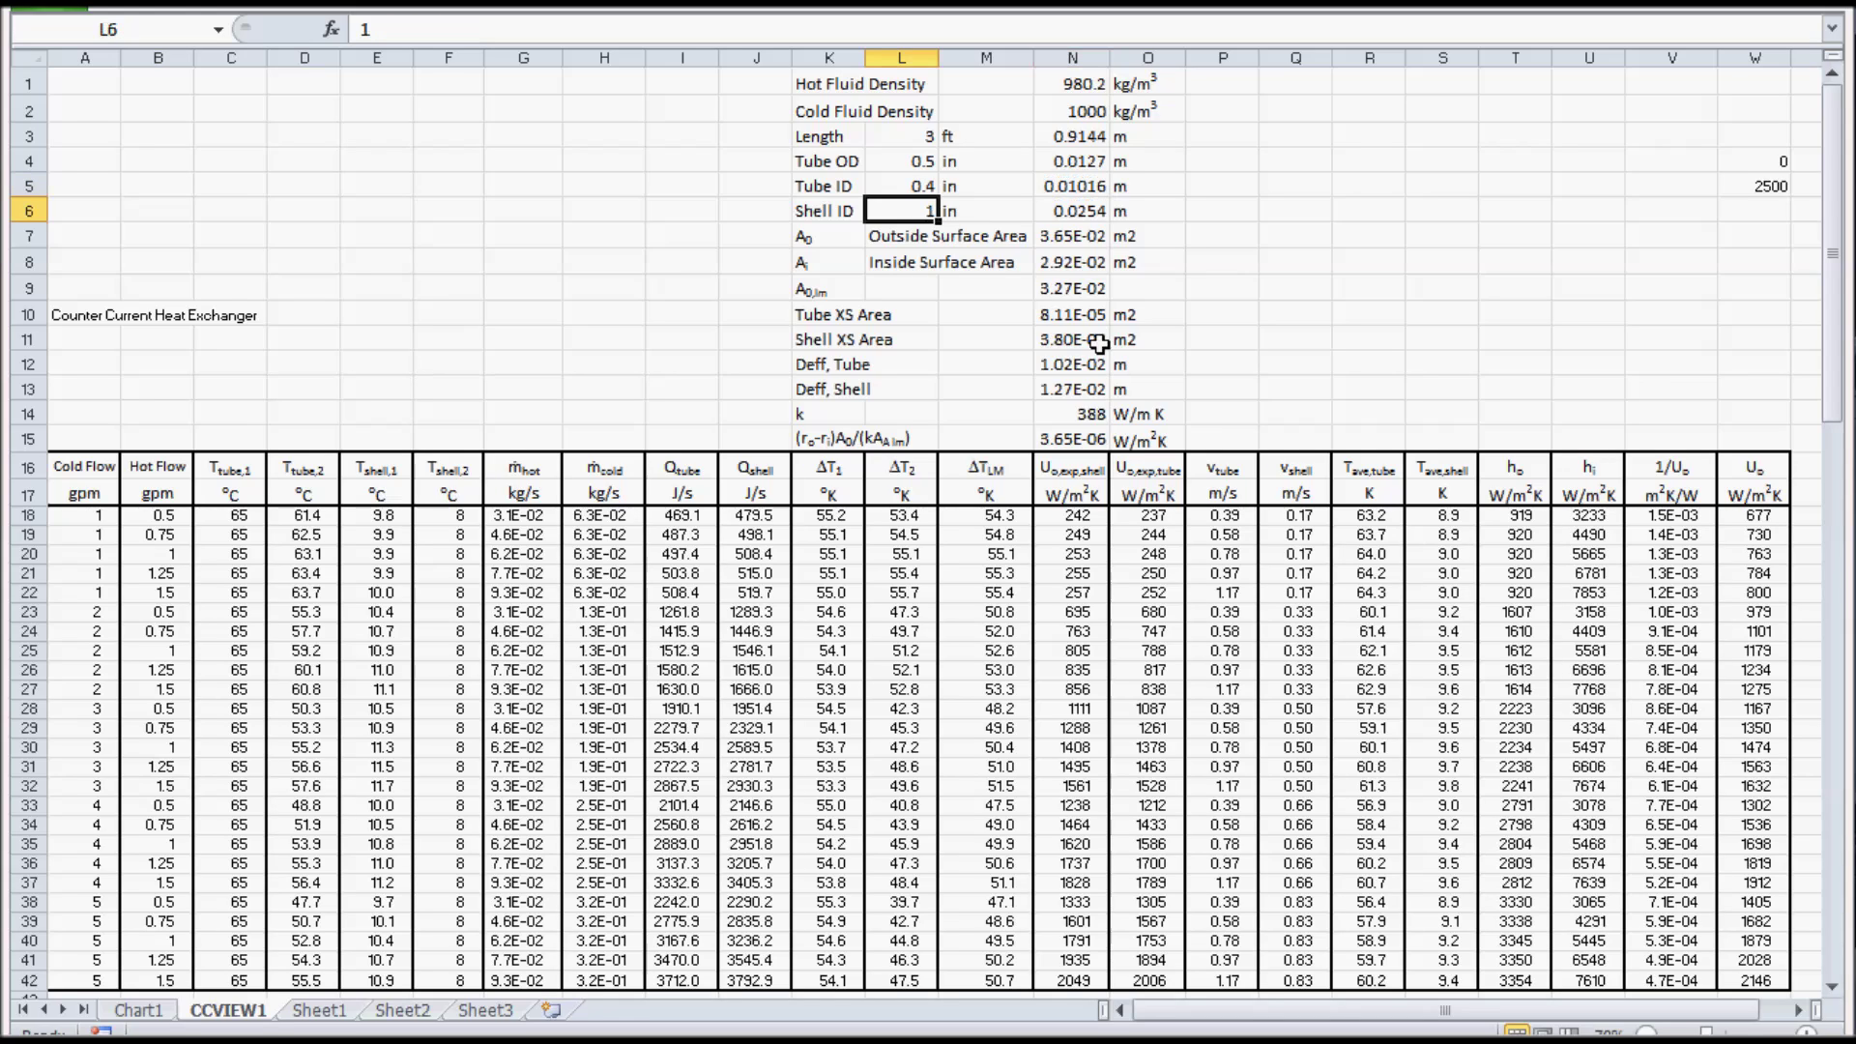
pyautogui.click(1076, 217)
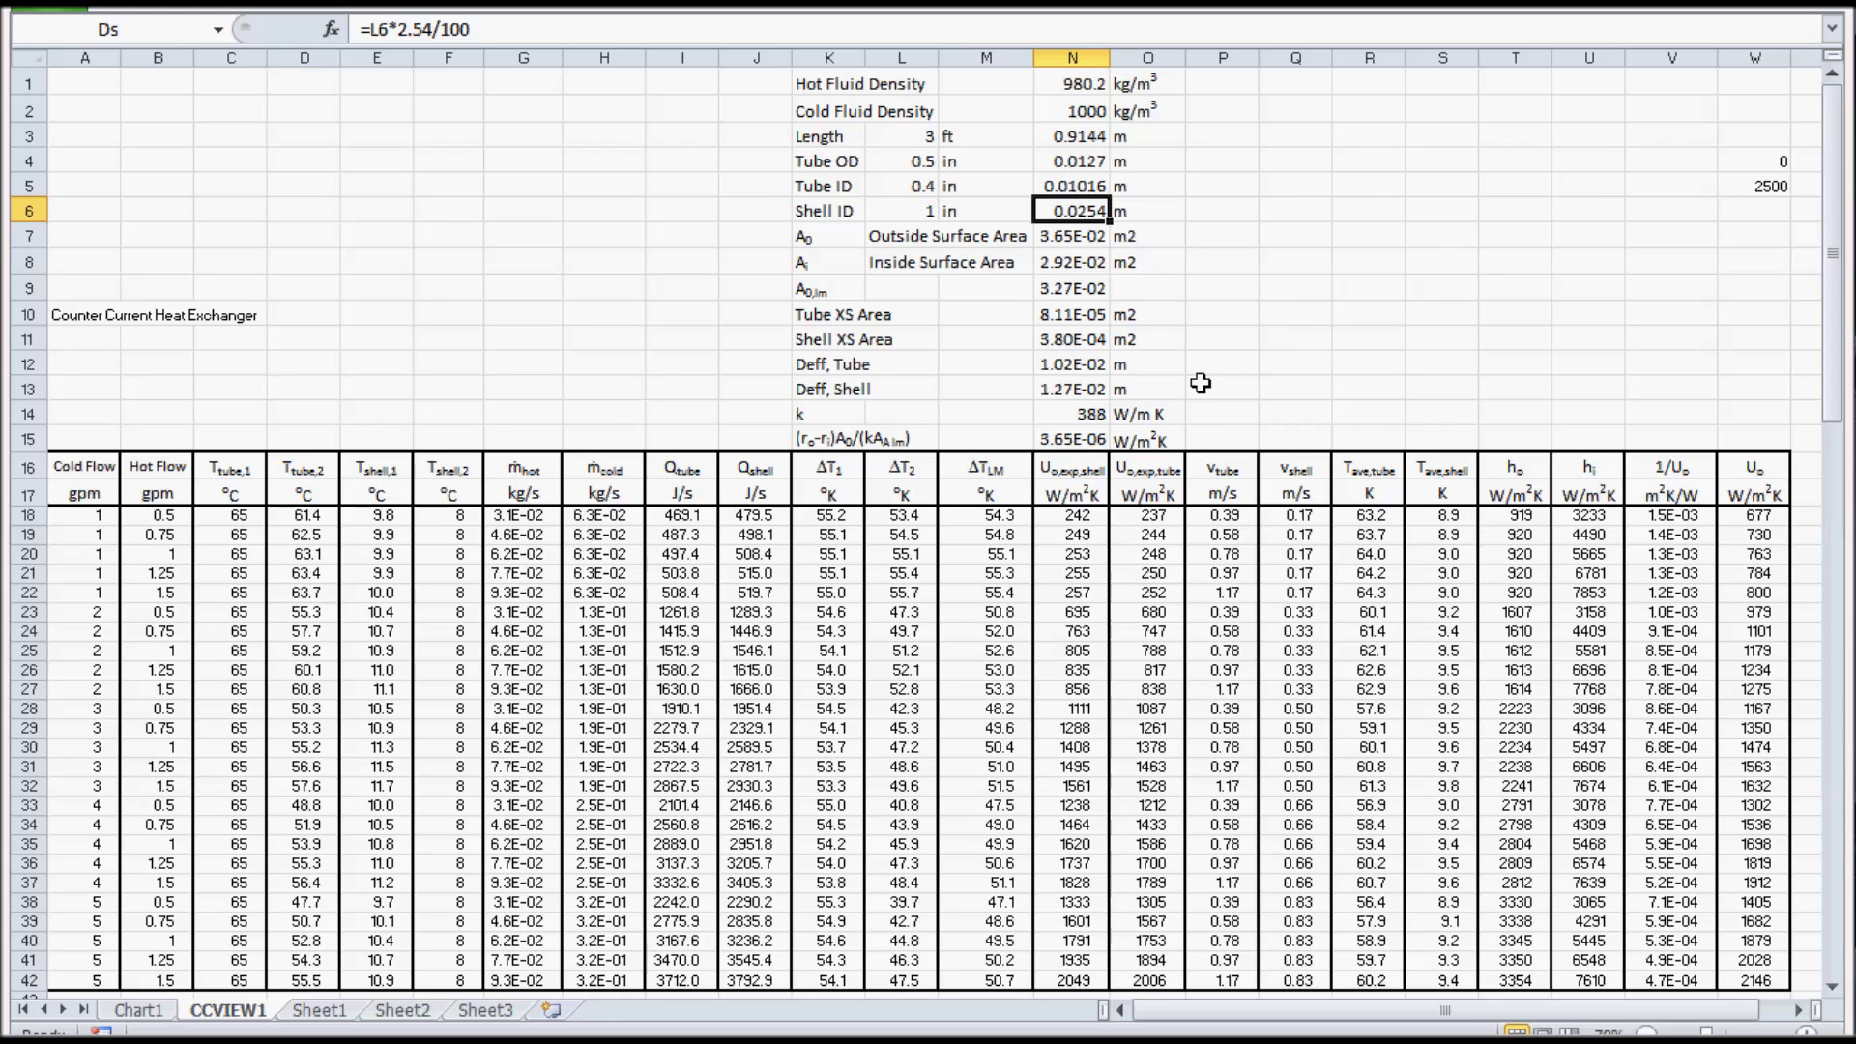
# Inspect the outside and inside surface area formulas with their referenced cells, and the log-mean area formula.
pyautogui.click(1065, 237)
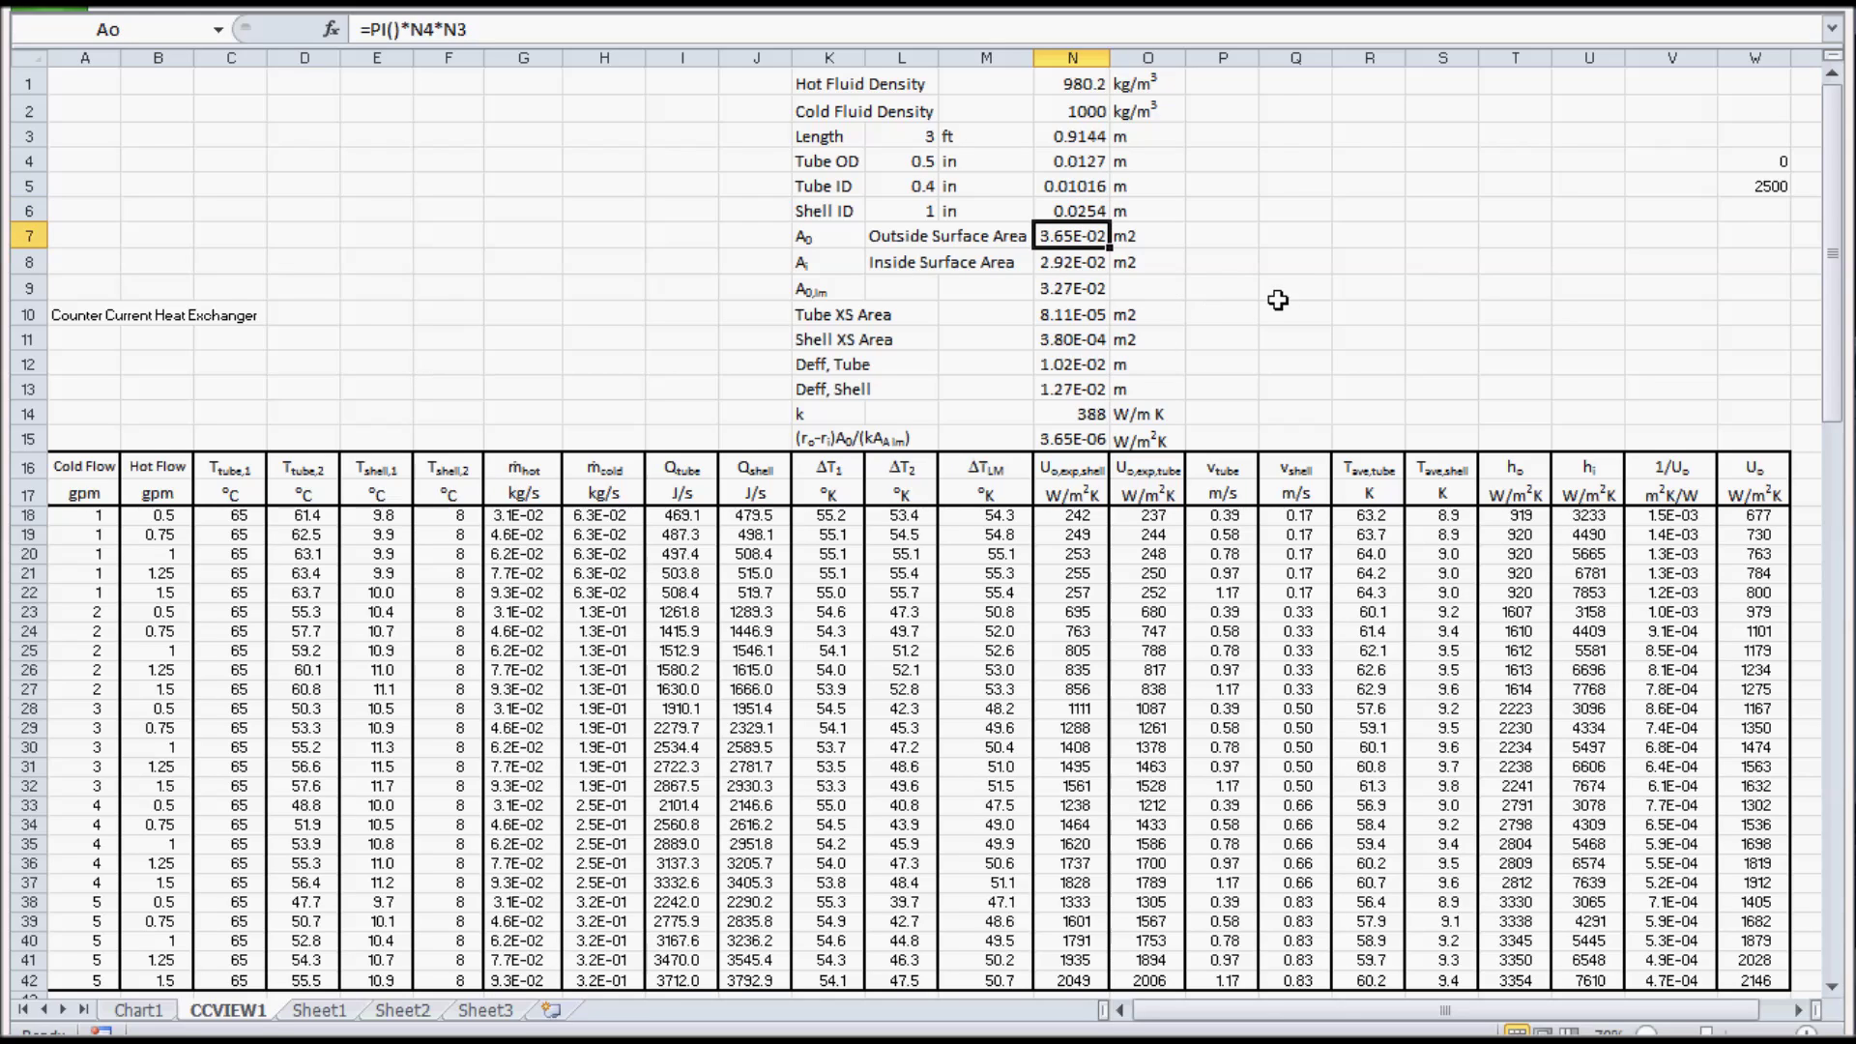
pyautogui.press('F2')
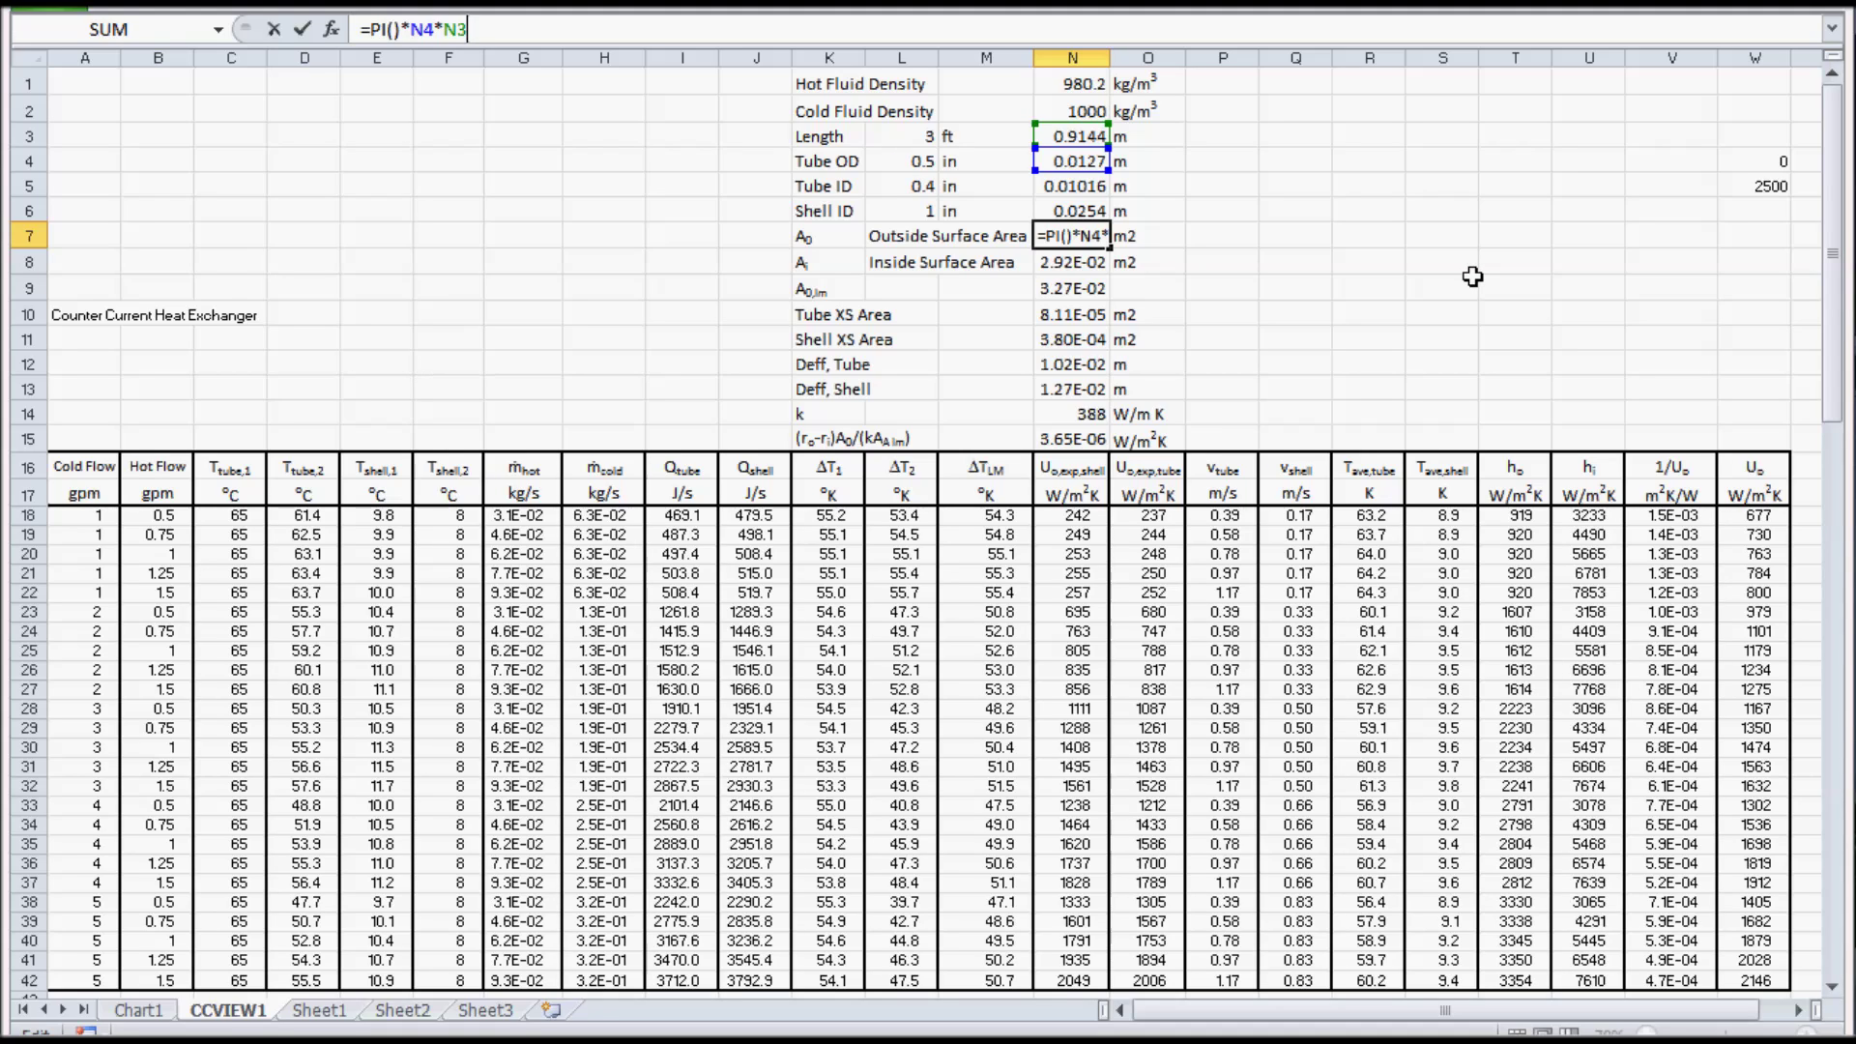
pyautogui.press('Return')
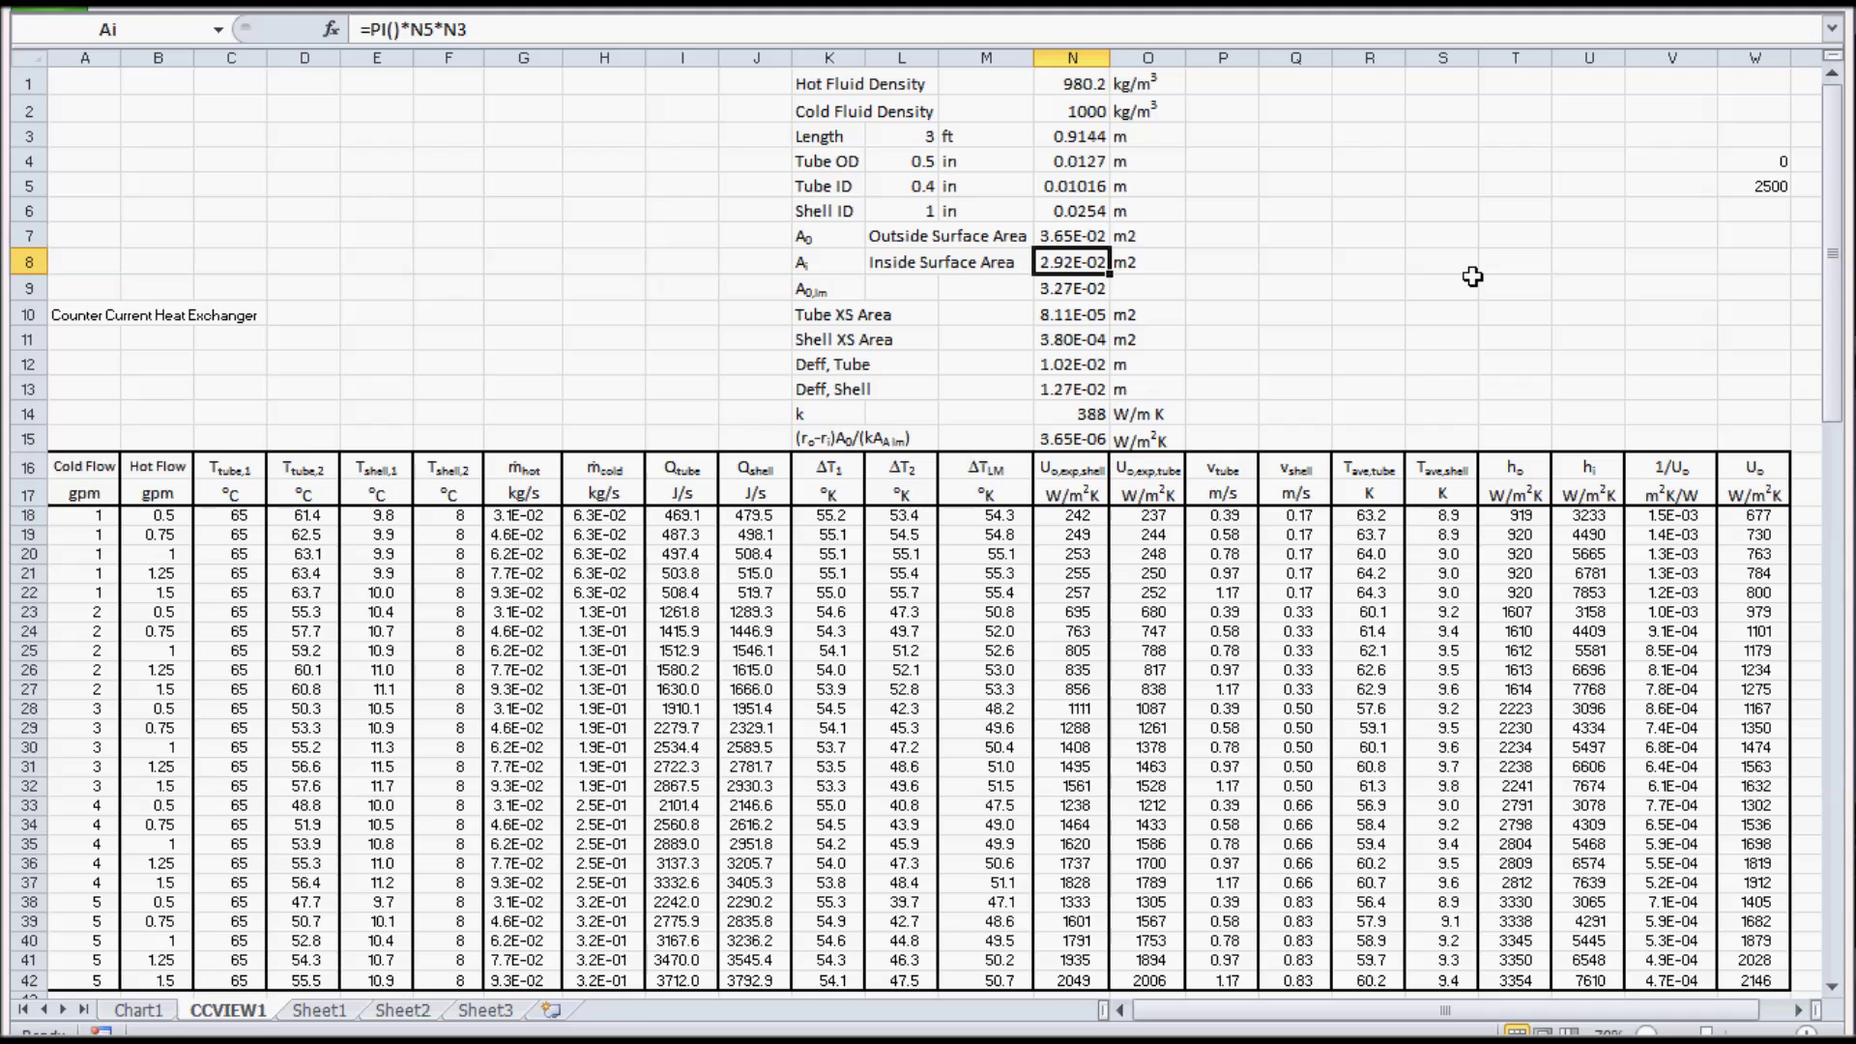
pyautogui.click(885, 27)
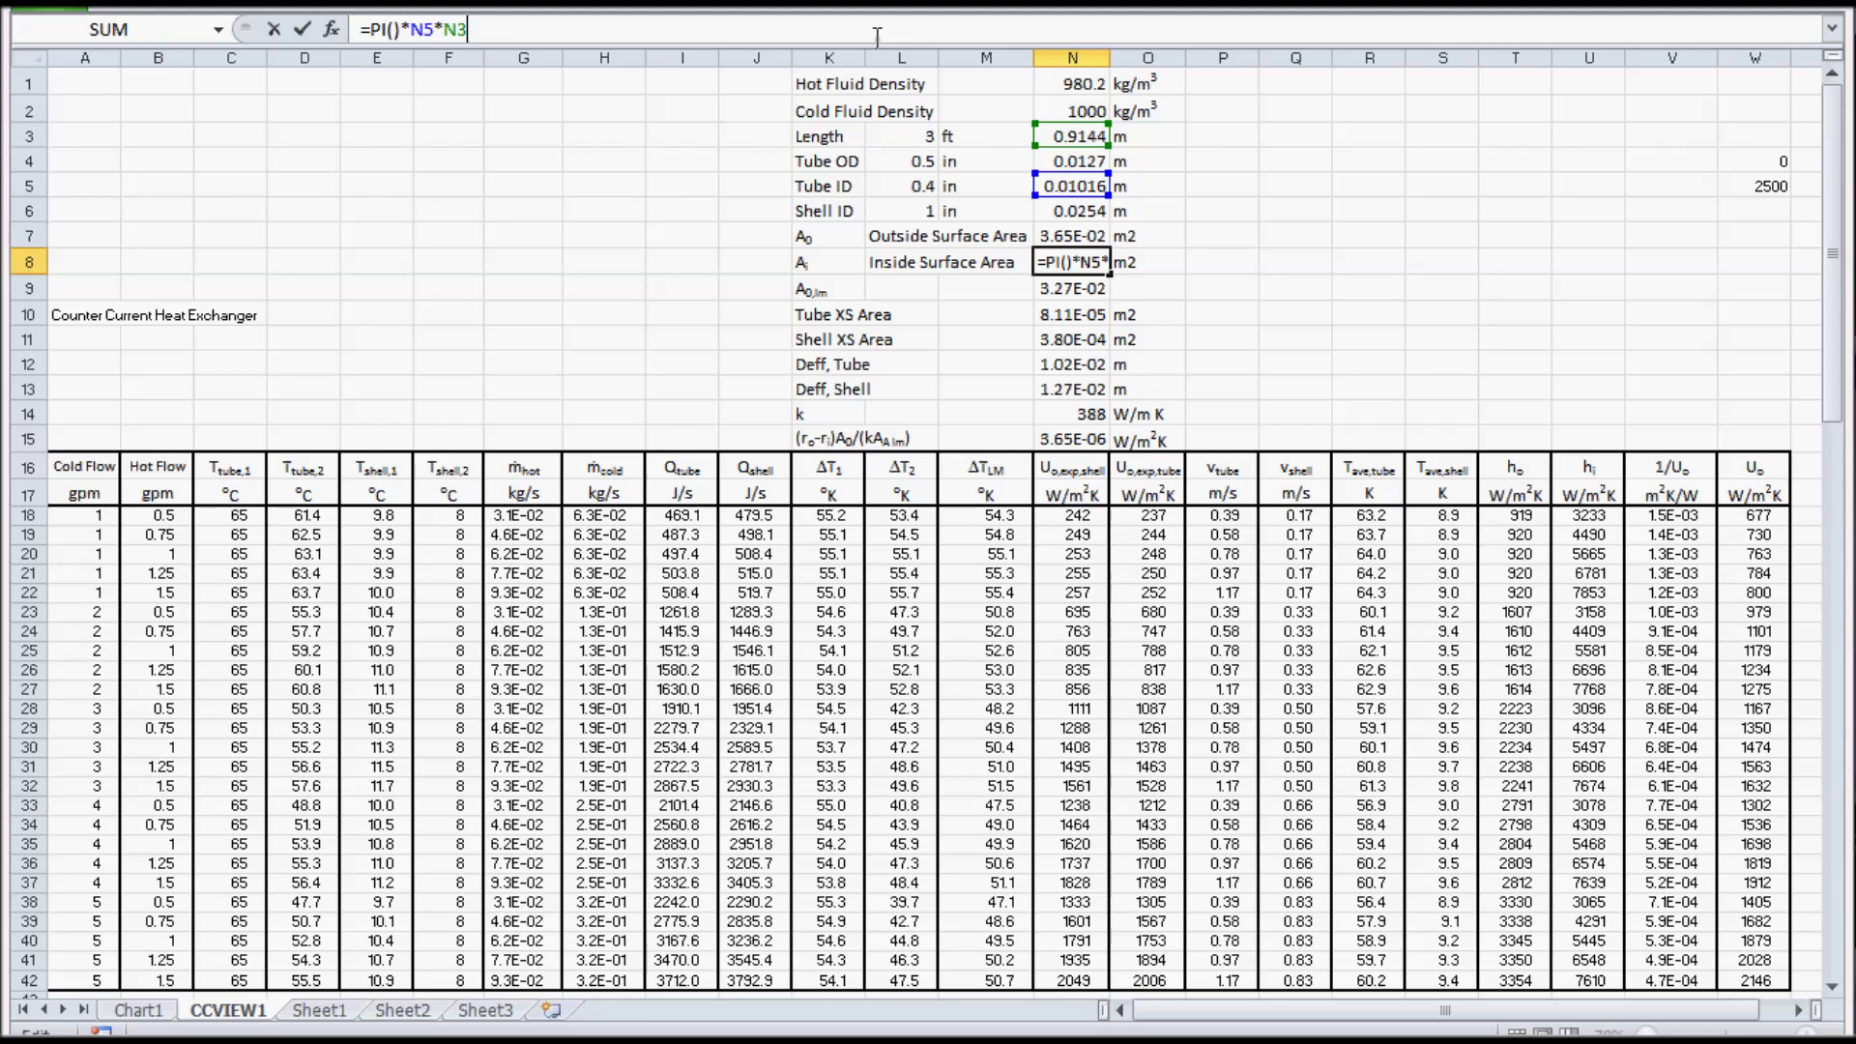
pyautogui.press('Return')
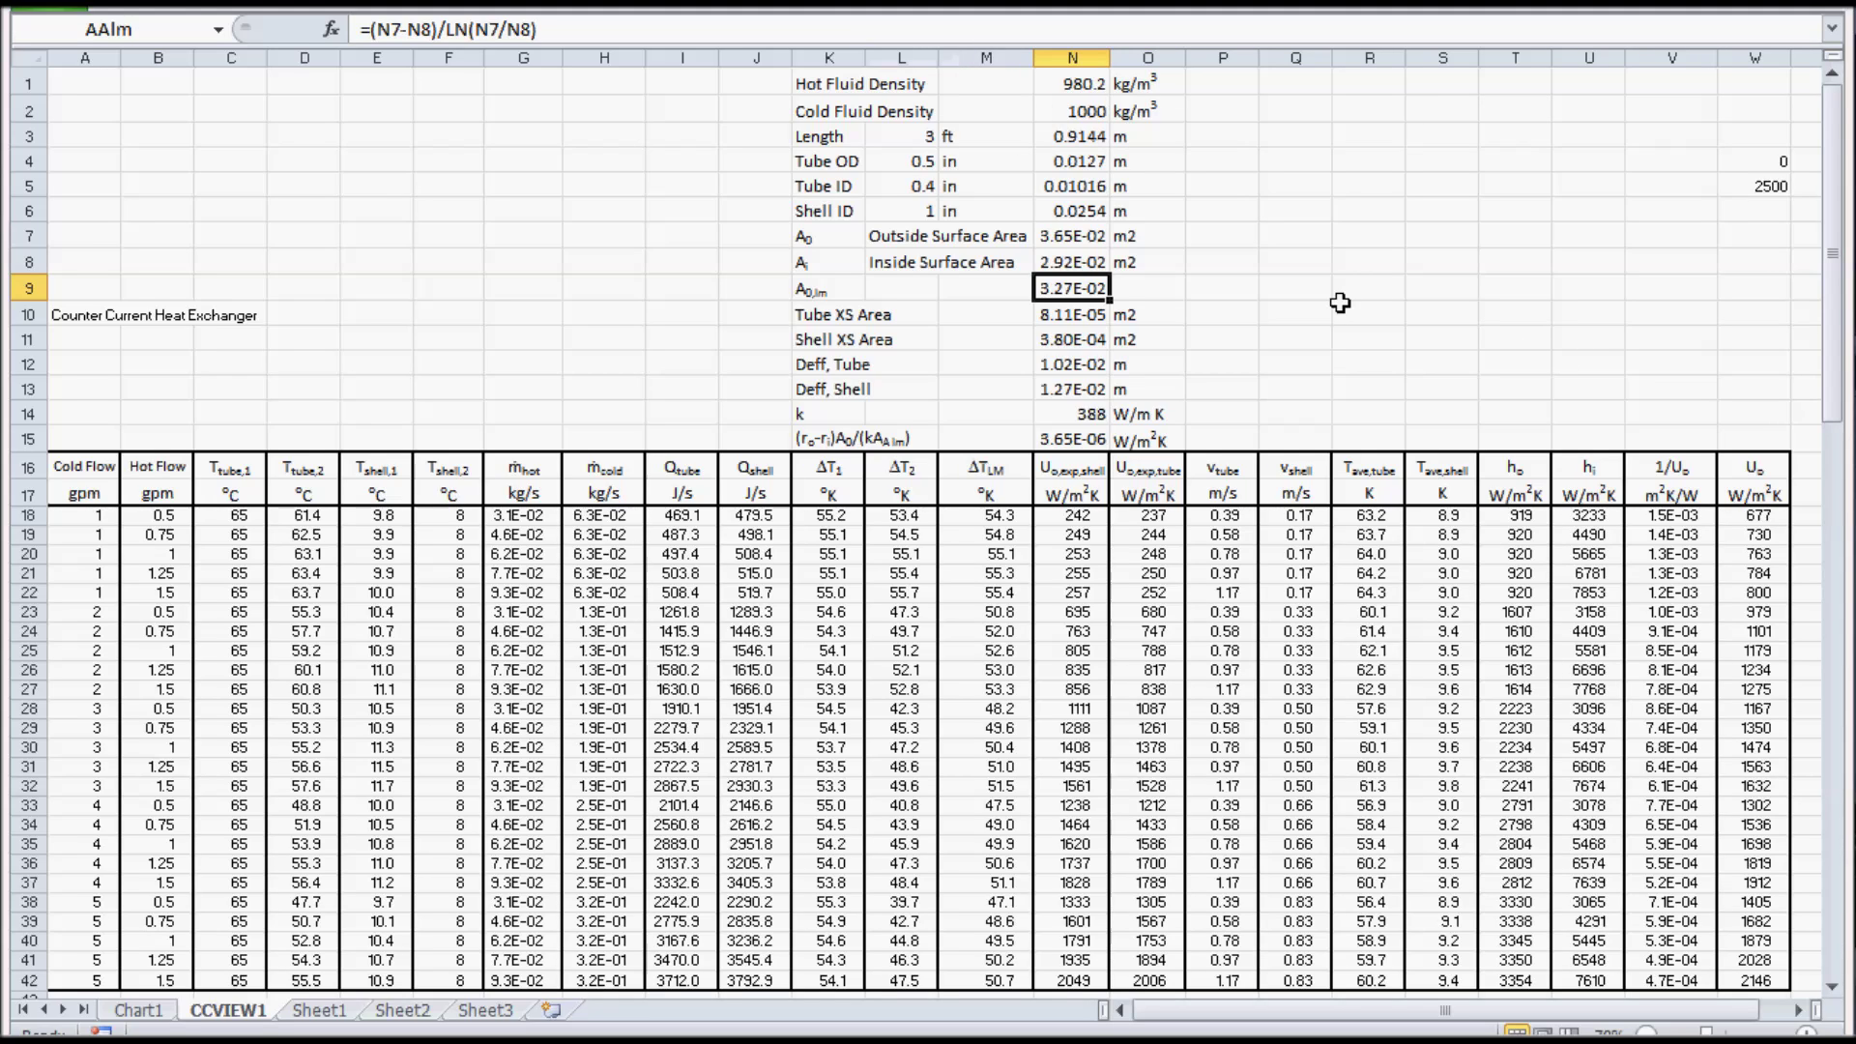
# Inspect the tube and shell cross-sectional area formulas and trace the diameter cells they reference.
pyautogui.click(1060, 314)
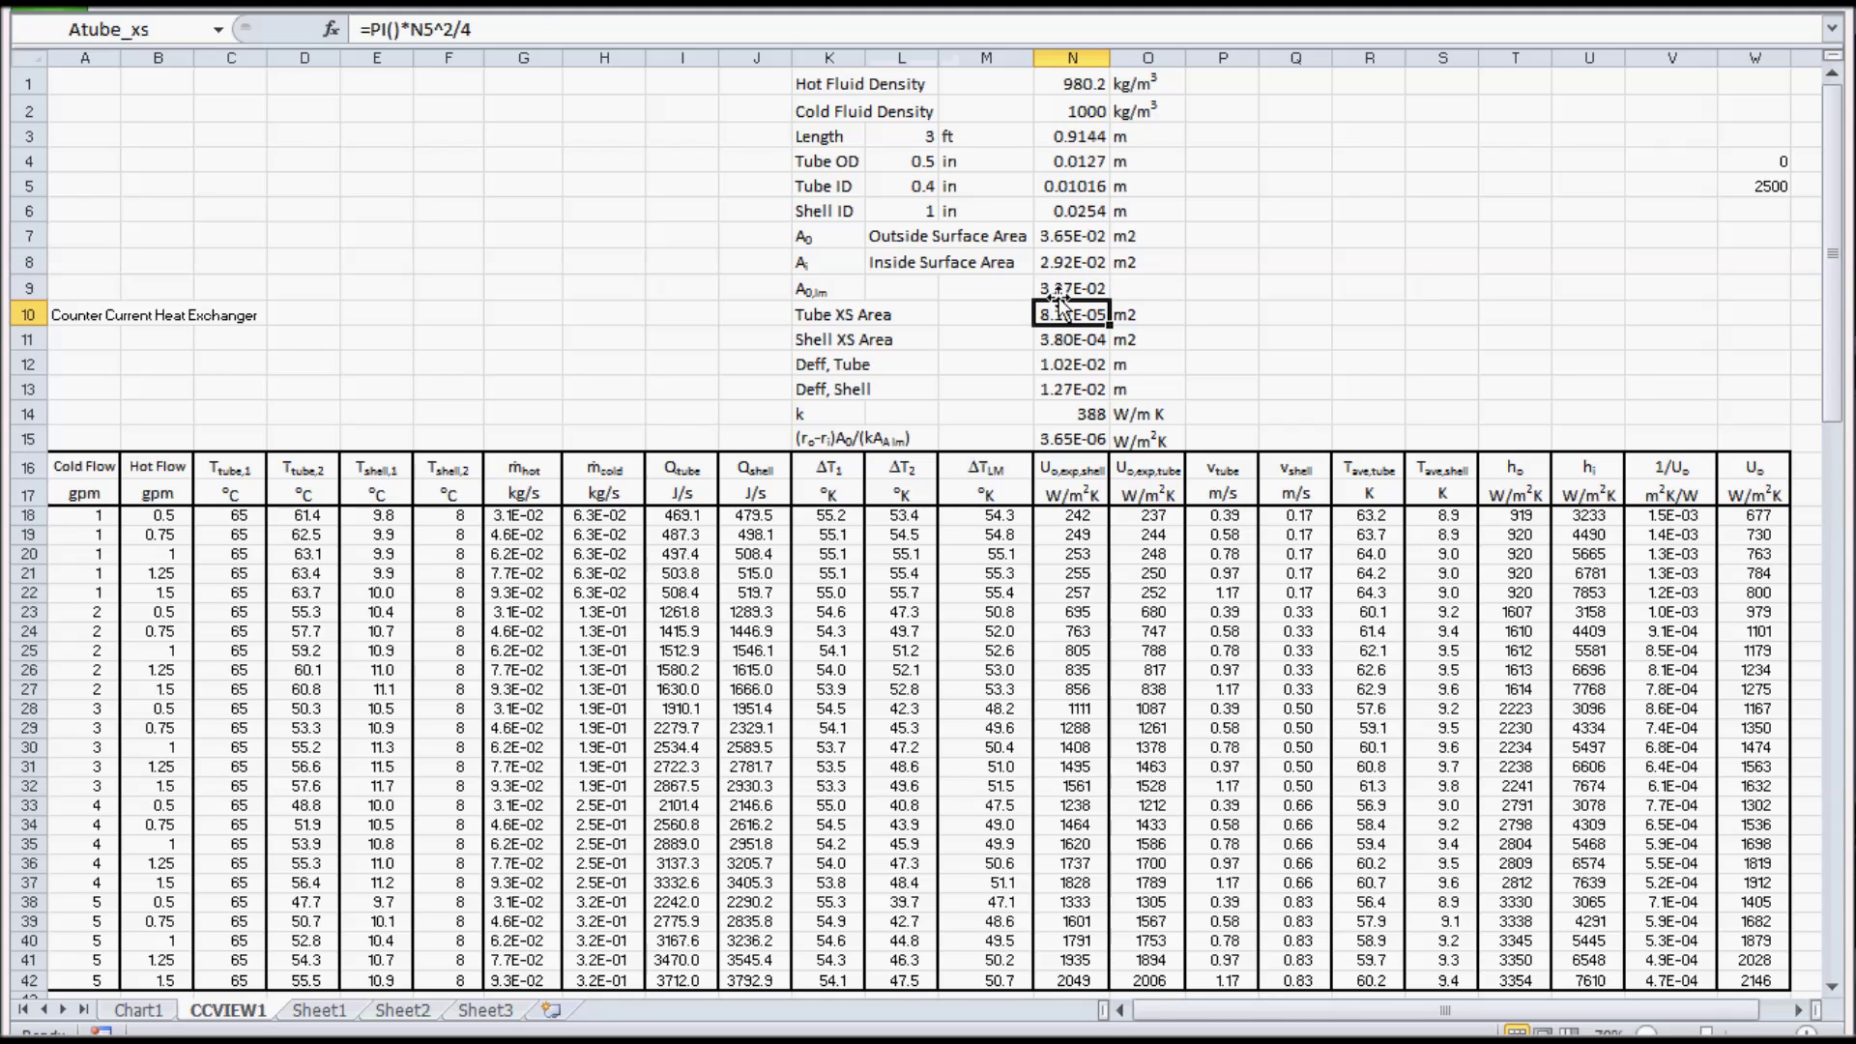
pyautogui.click(786, 32)
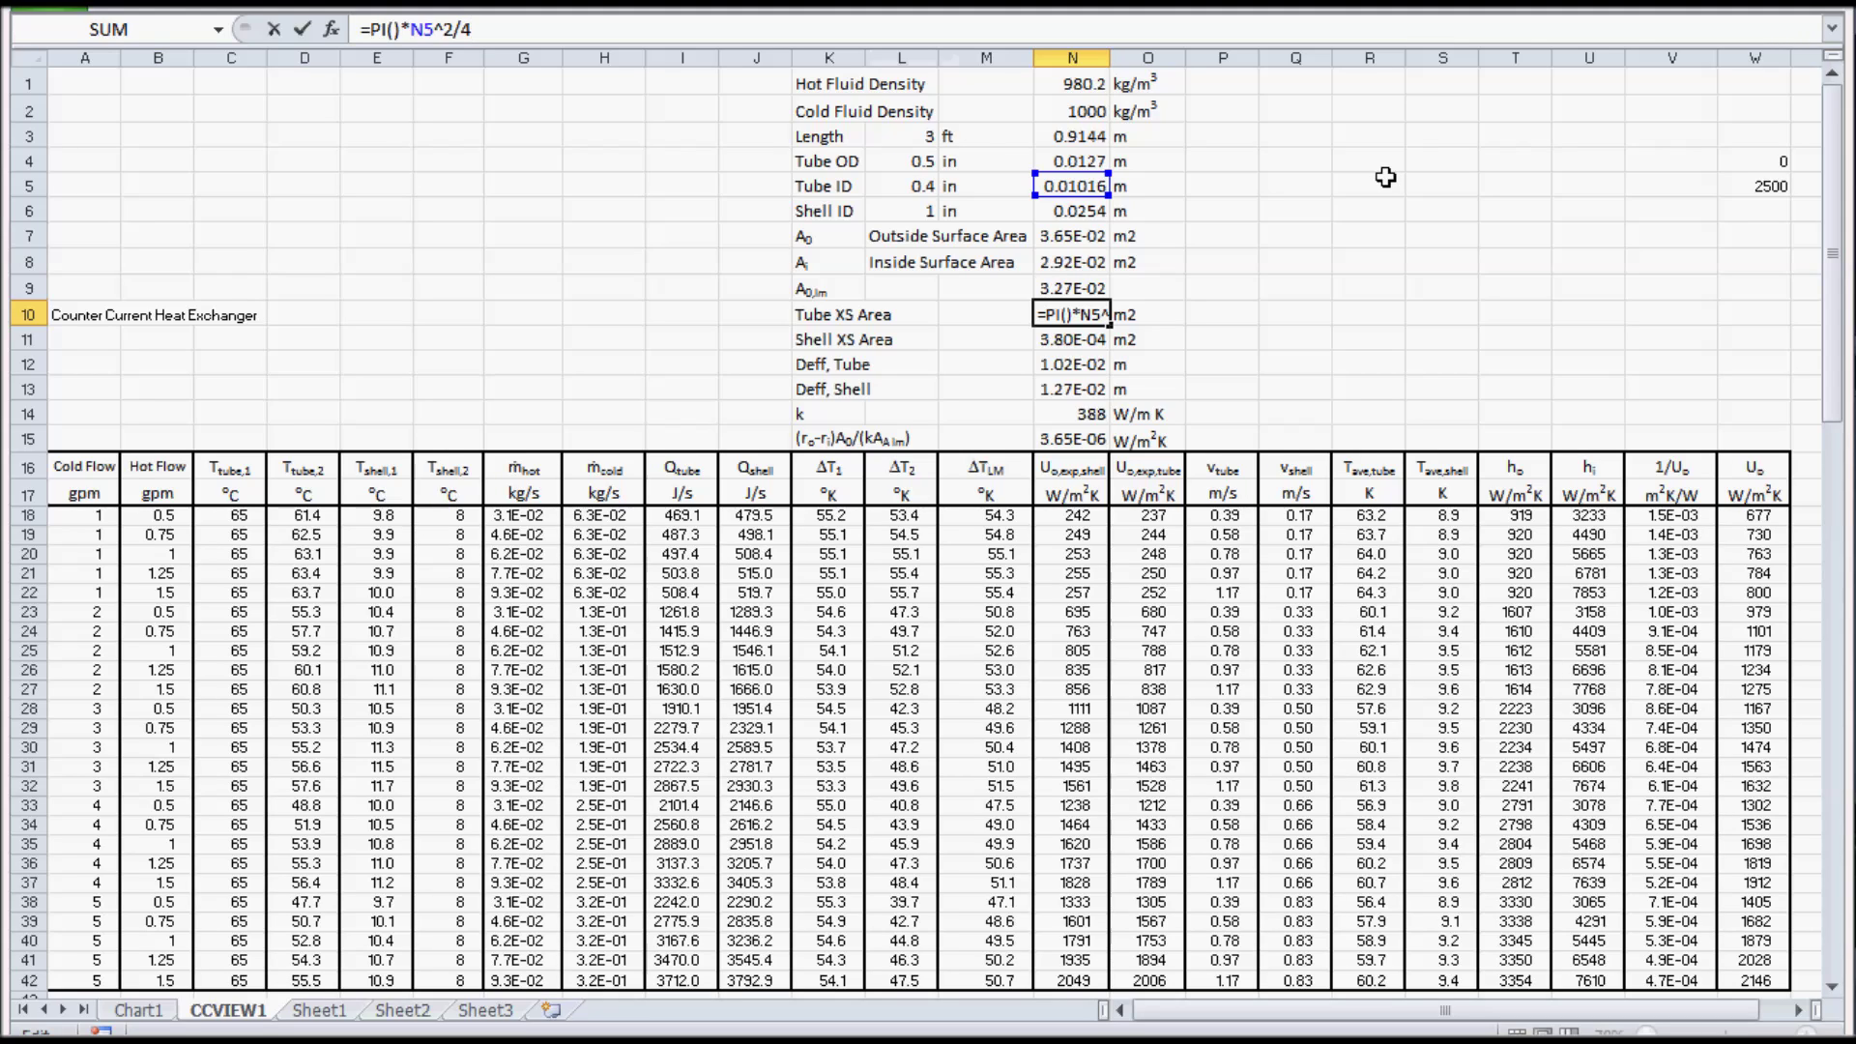
pyautogui.click(1051, 343)
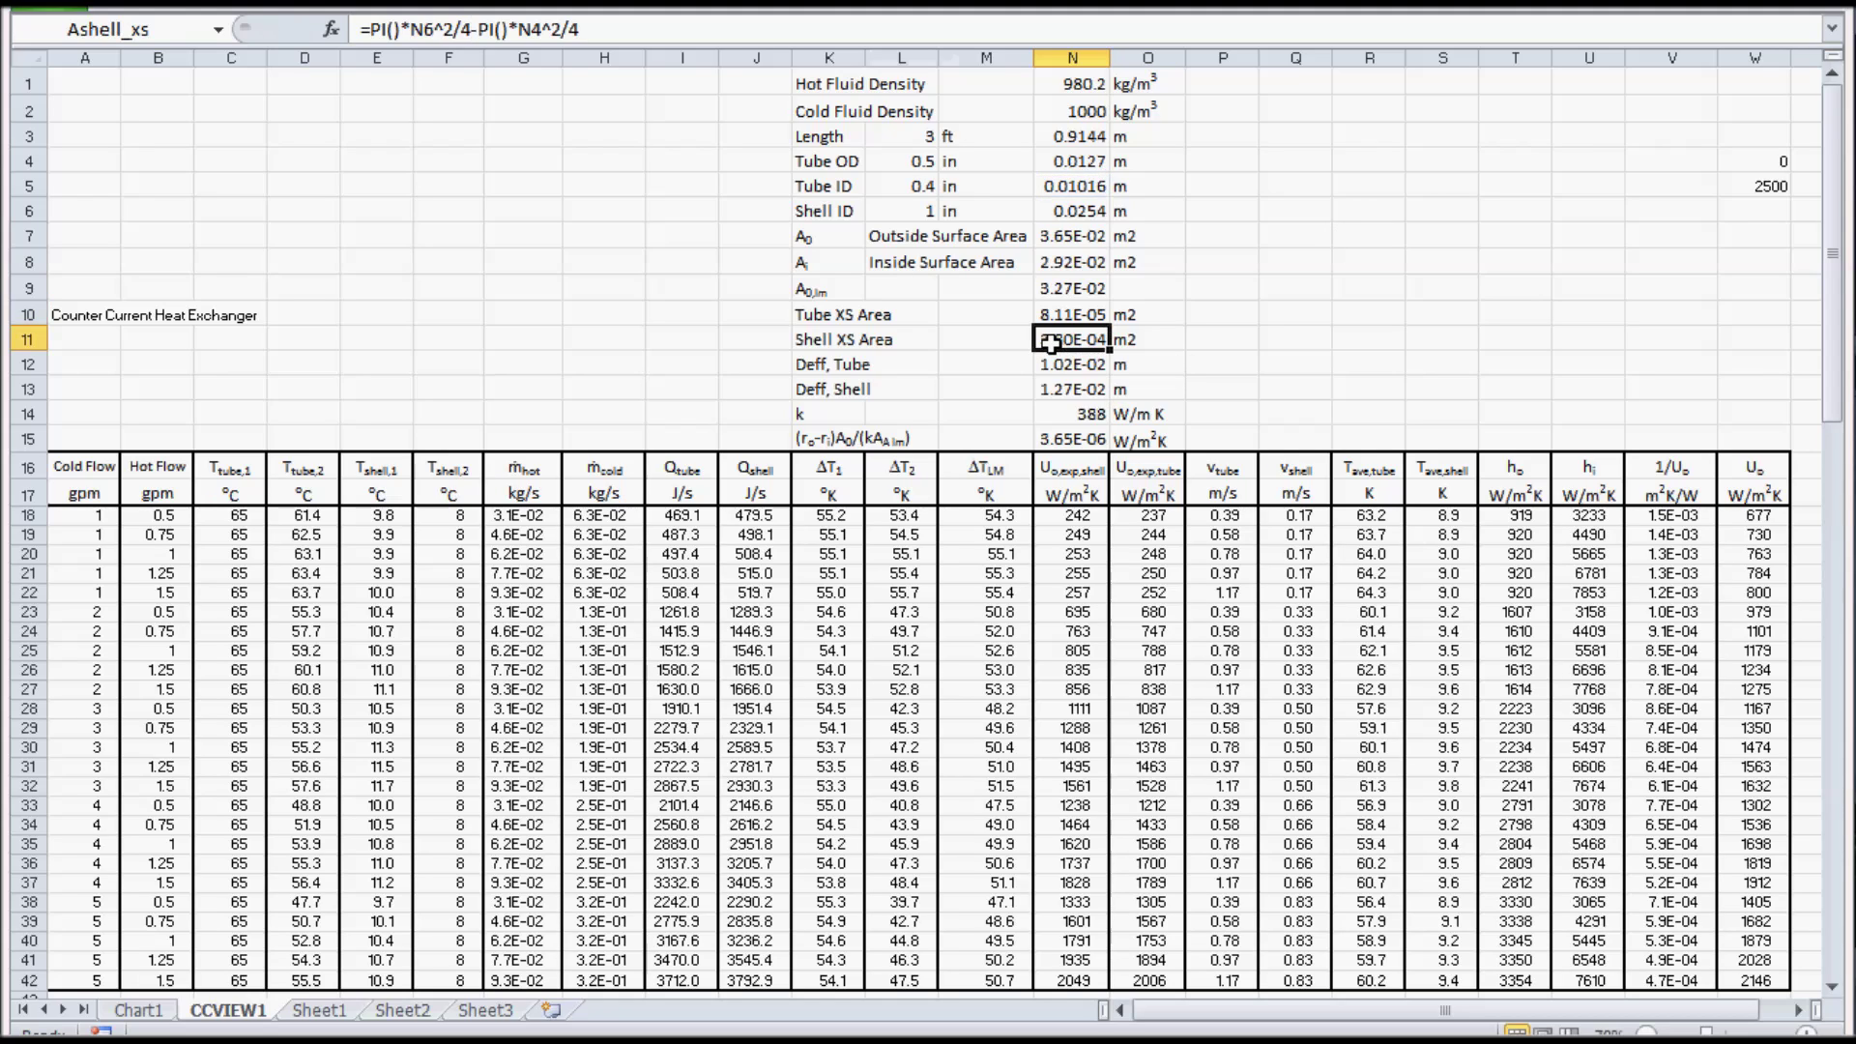
pyautogui.click(697, 29)
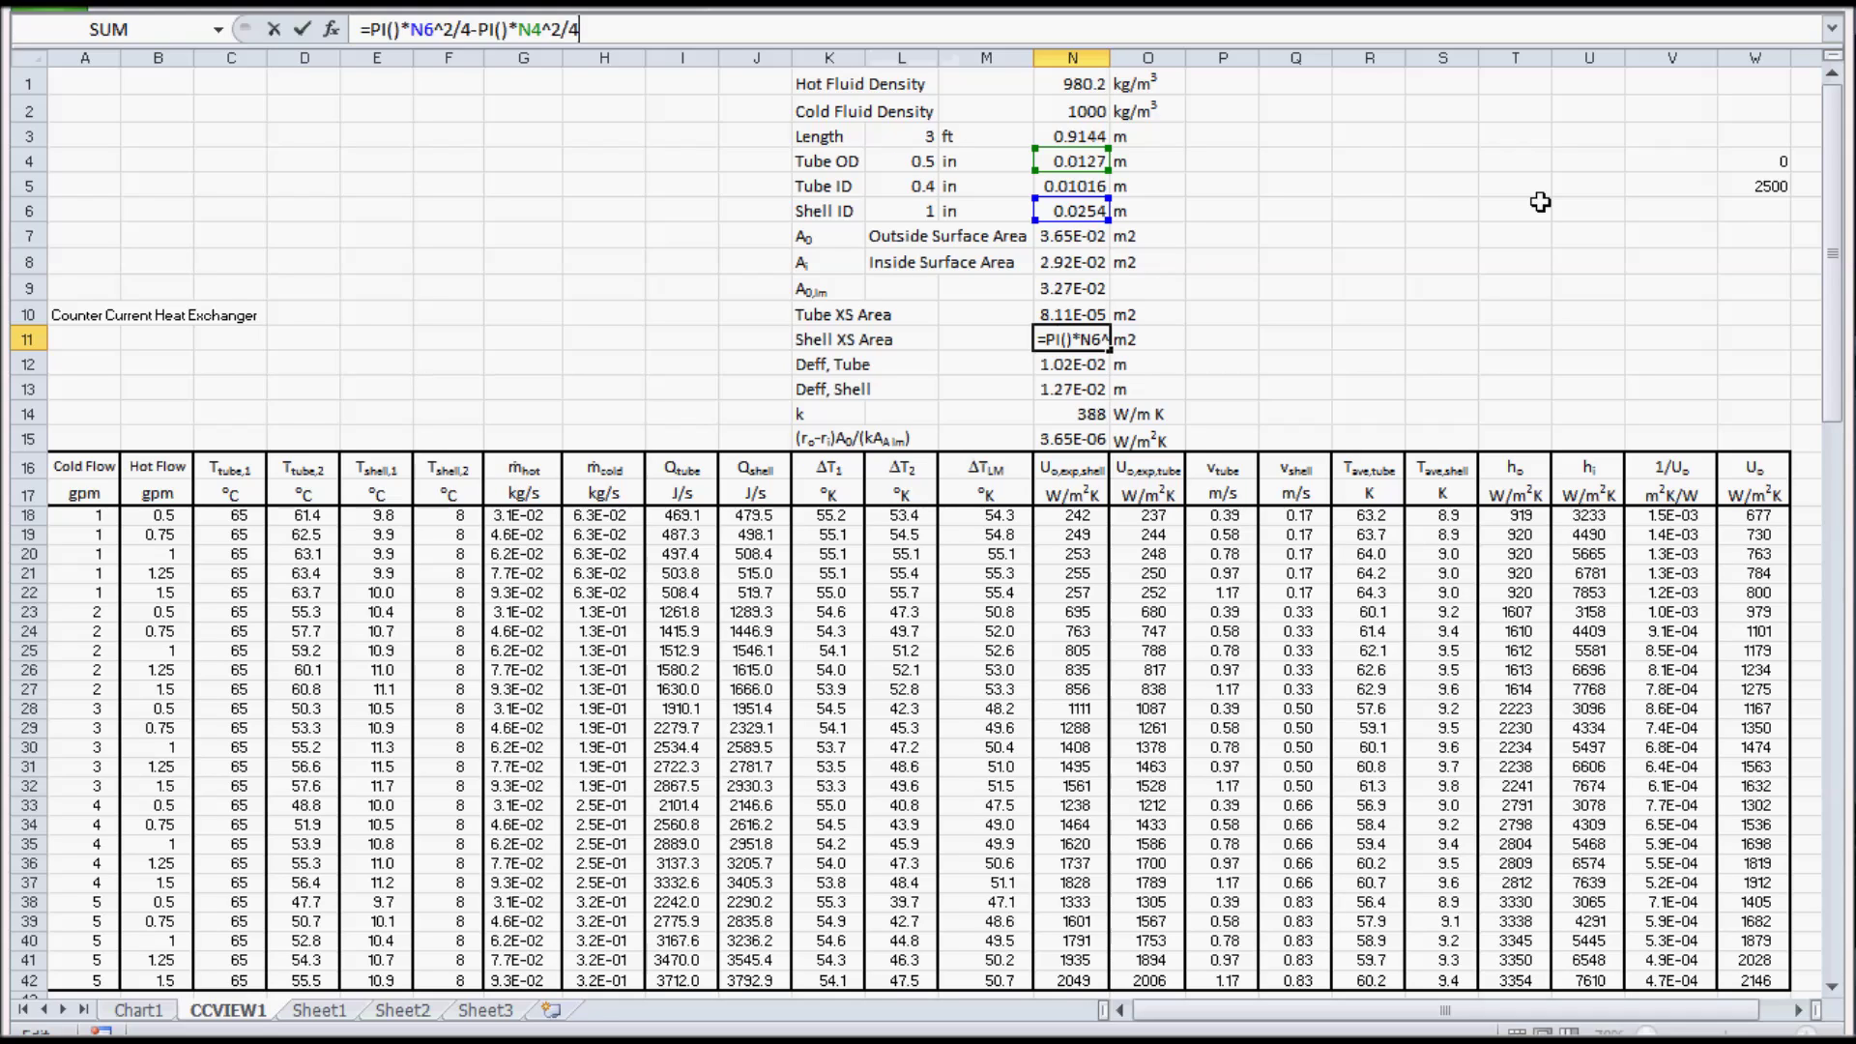
pyautogui.press('Return')
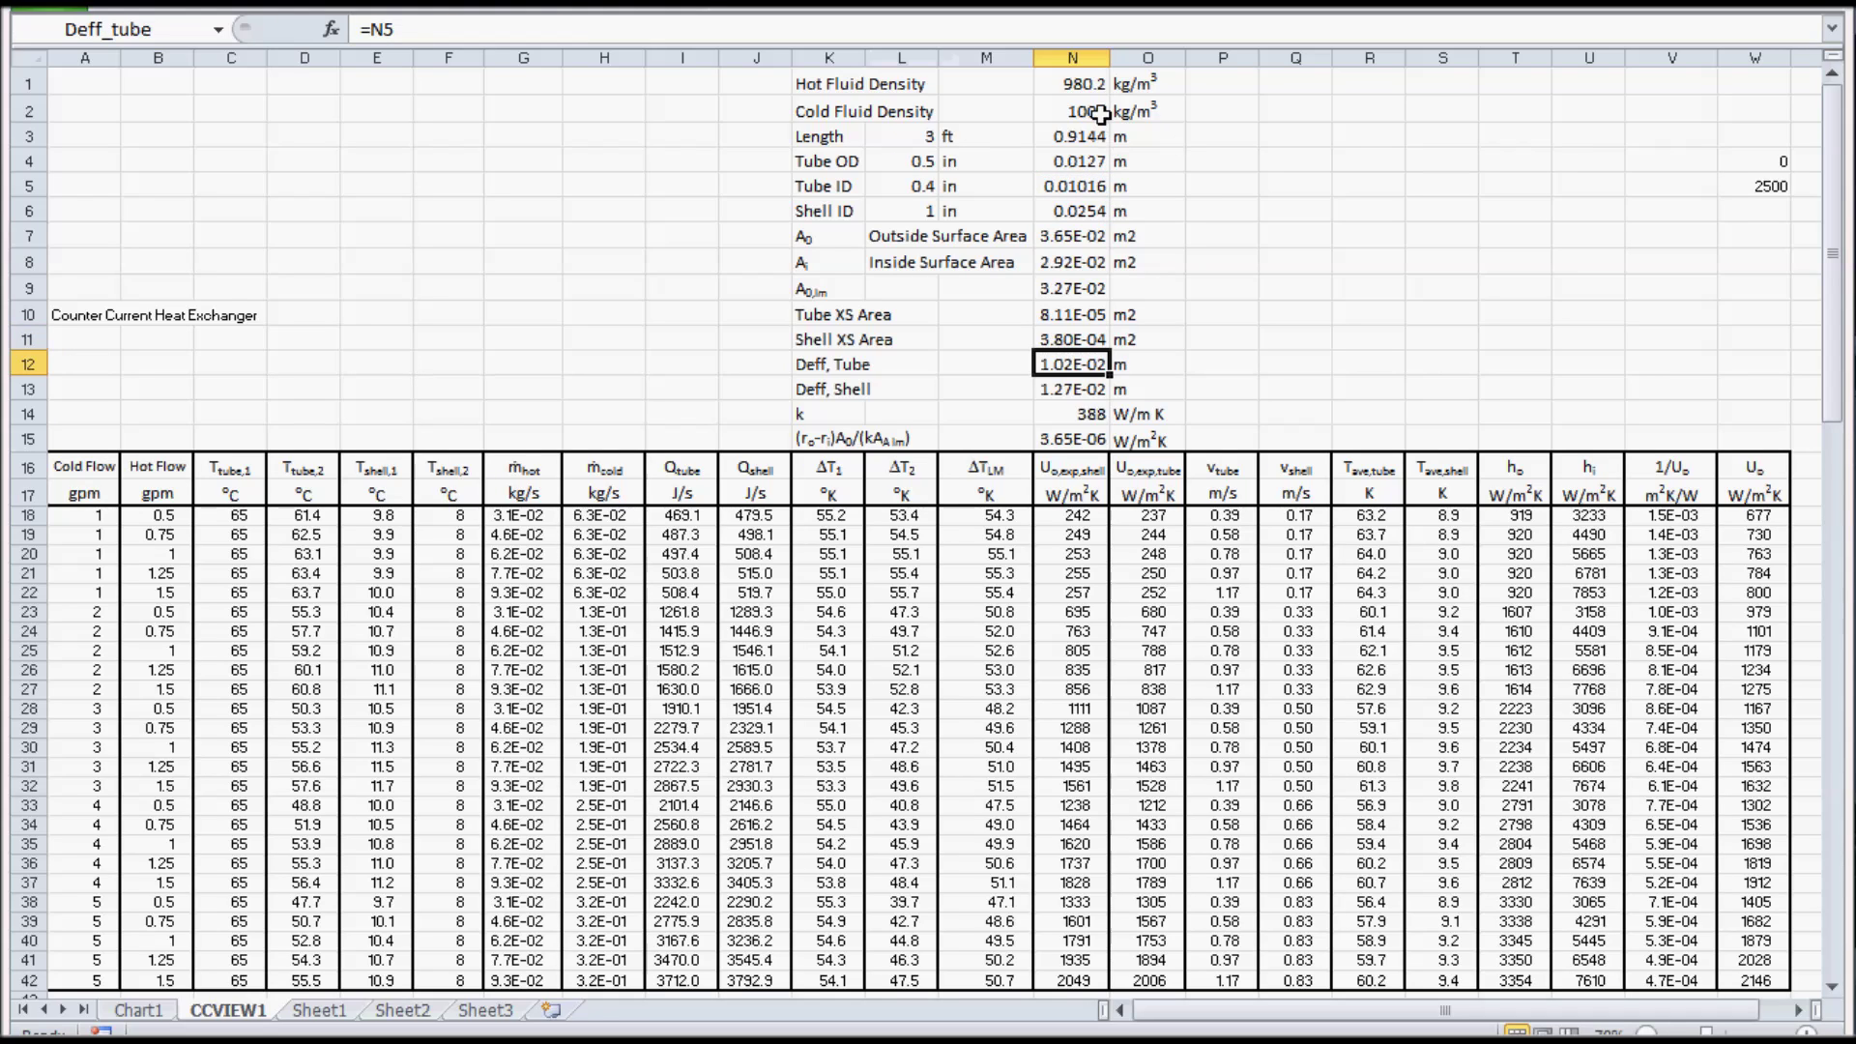
# Examine the effective tube and shell diameter formulas, the conductivity k and the wall resistance formula below it.
pyautogui.click(1102, 29)
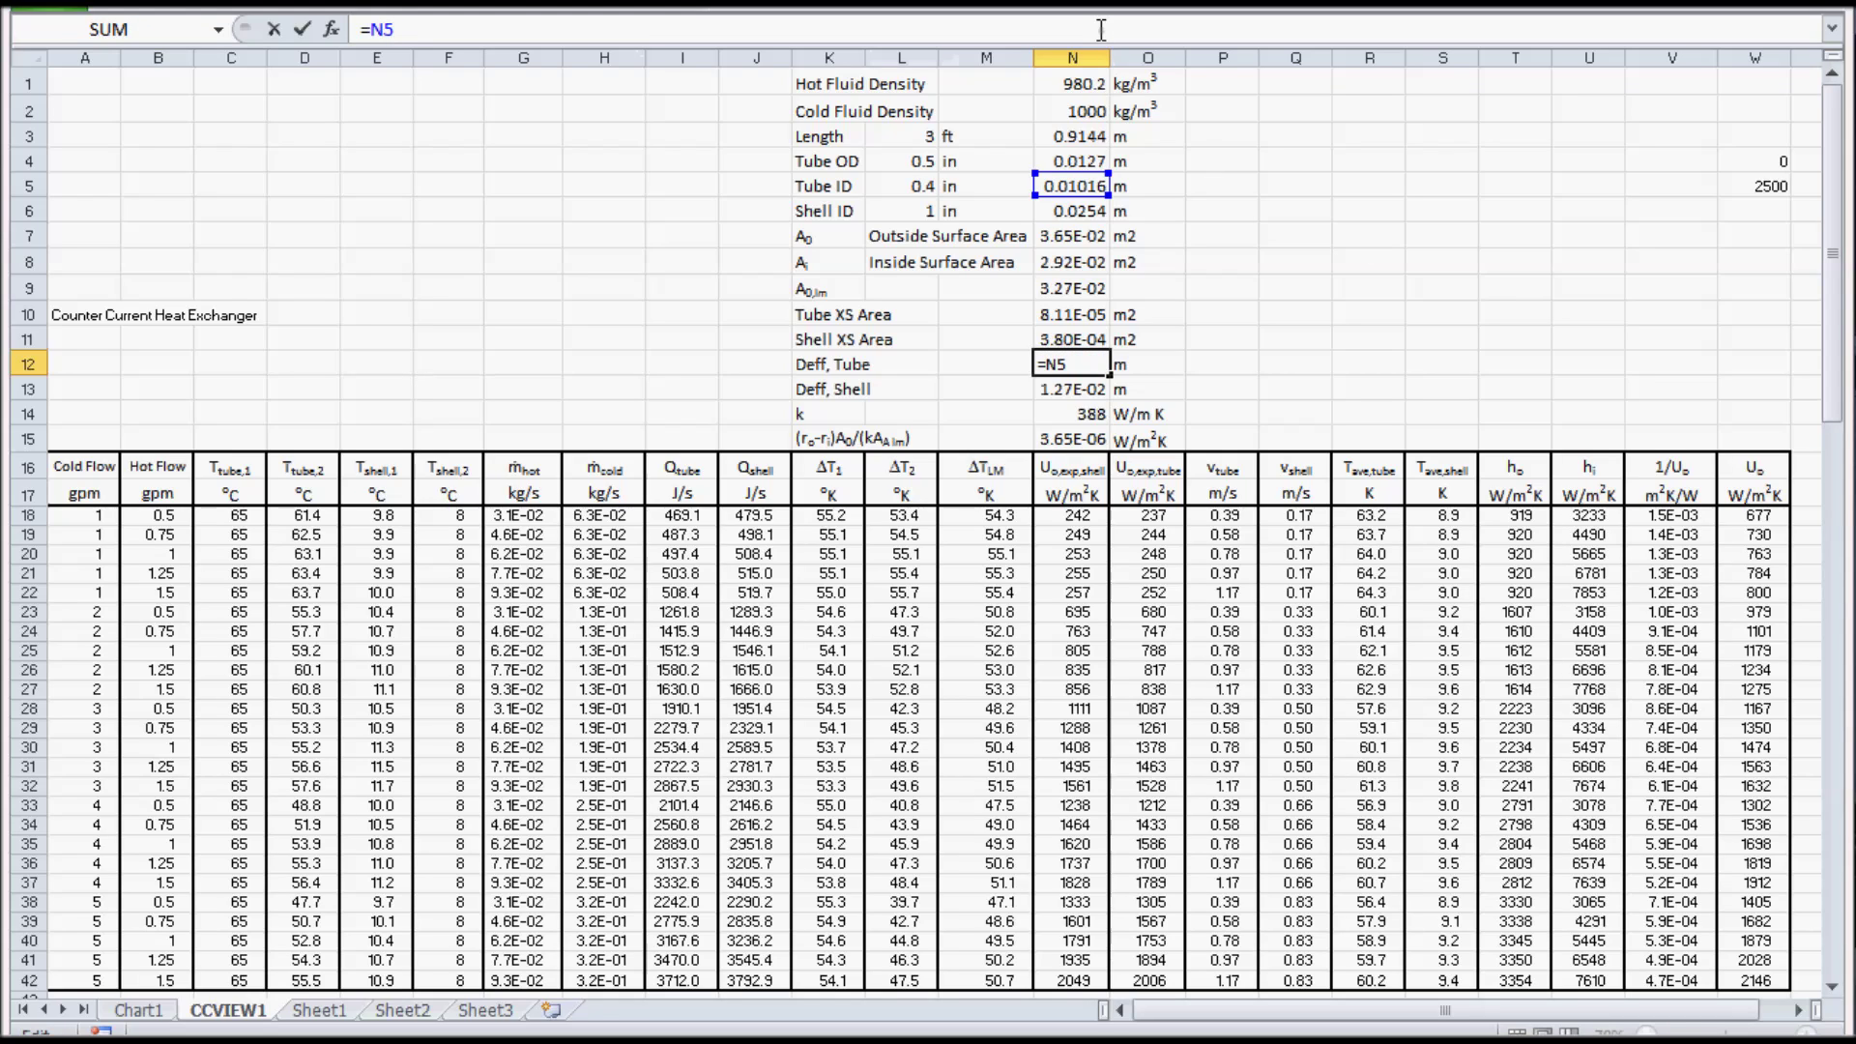
pyautogui.press('Return')
pyautogui.click(1049, 30)
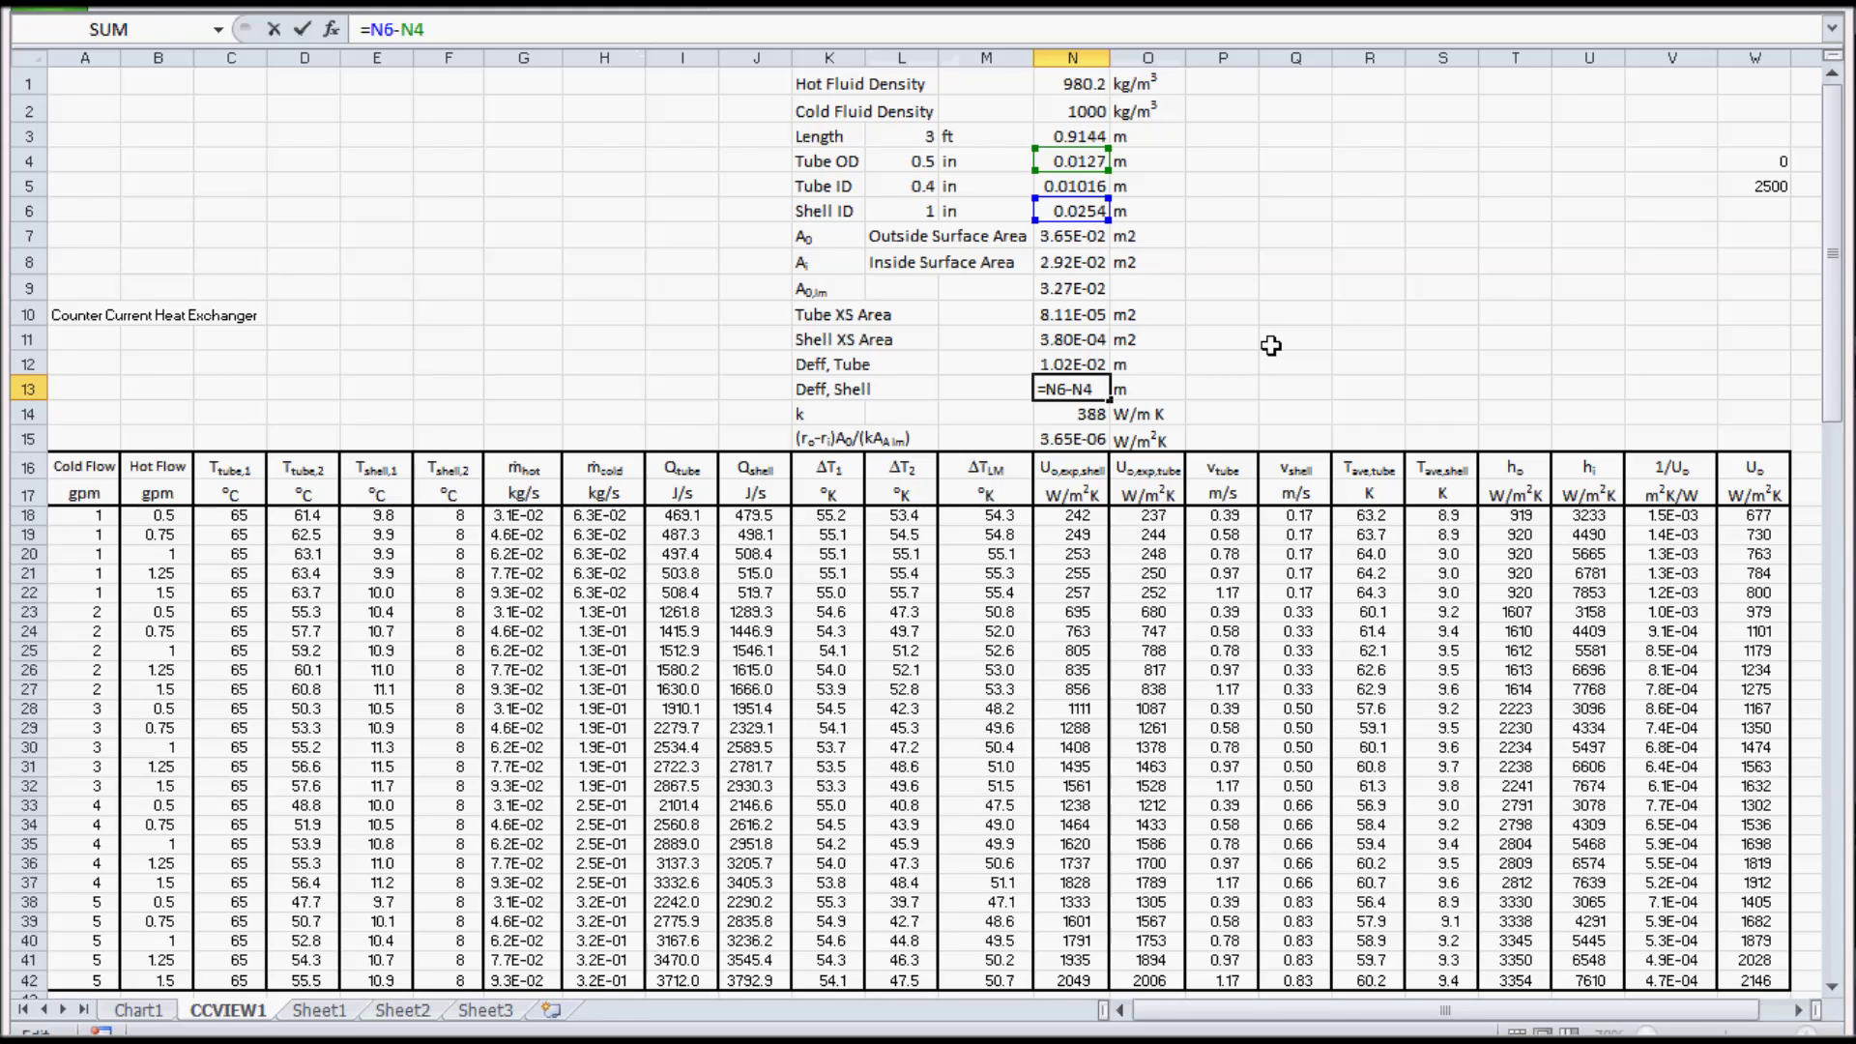
pyautogui.press('Return')
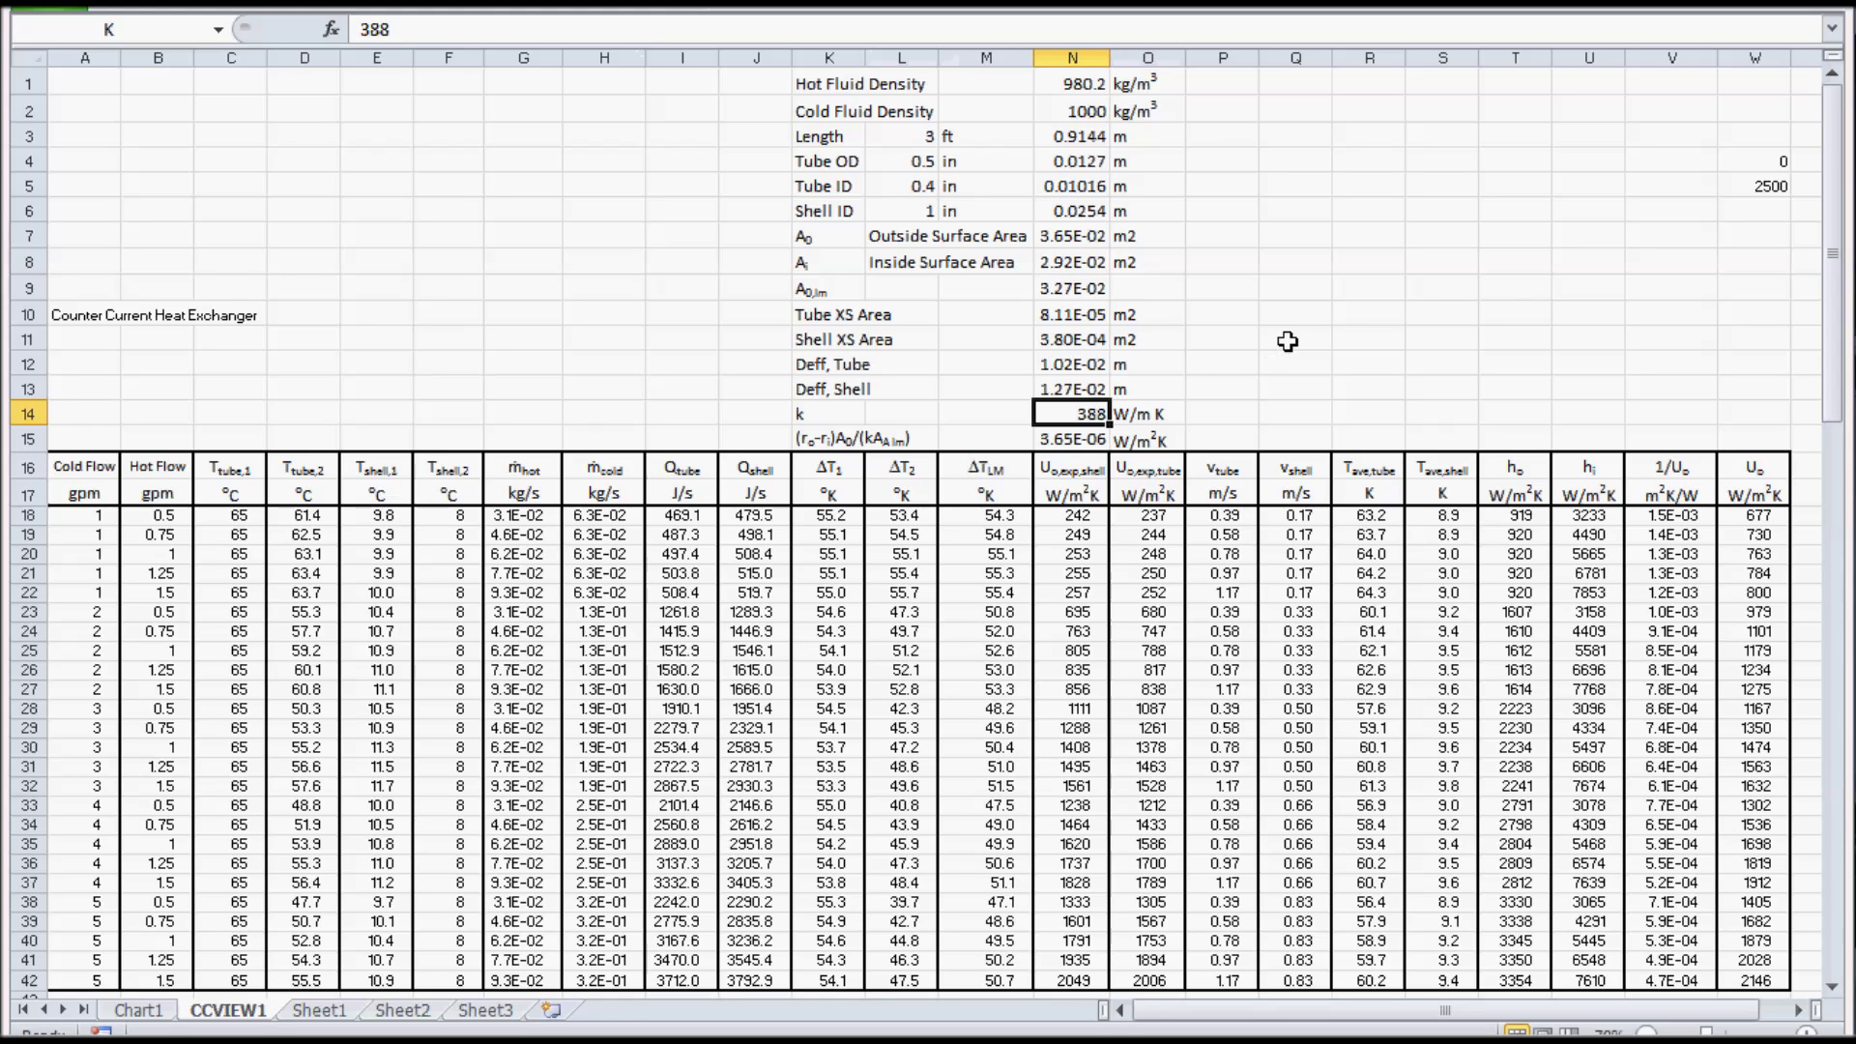
pyautogui.click(1056, 440)
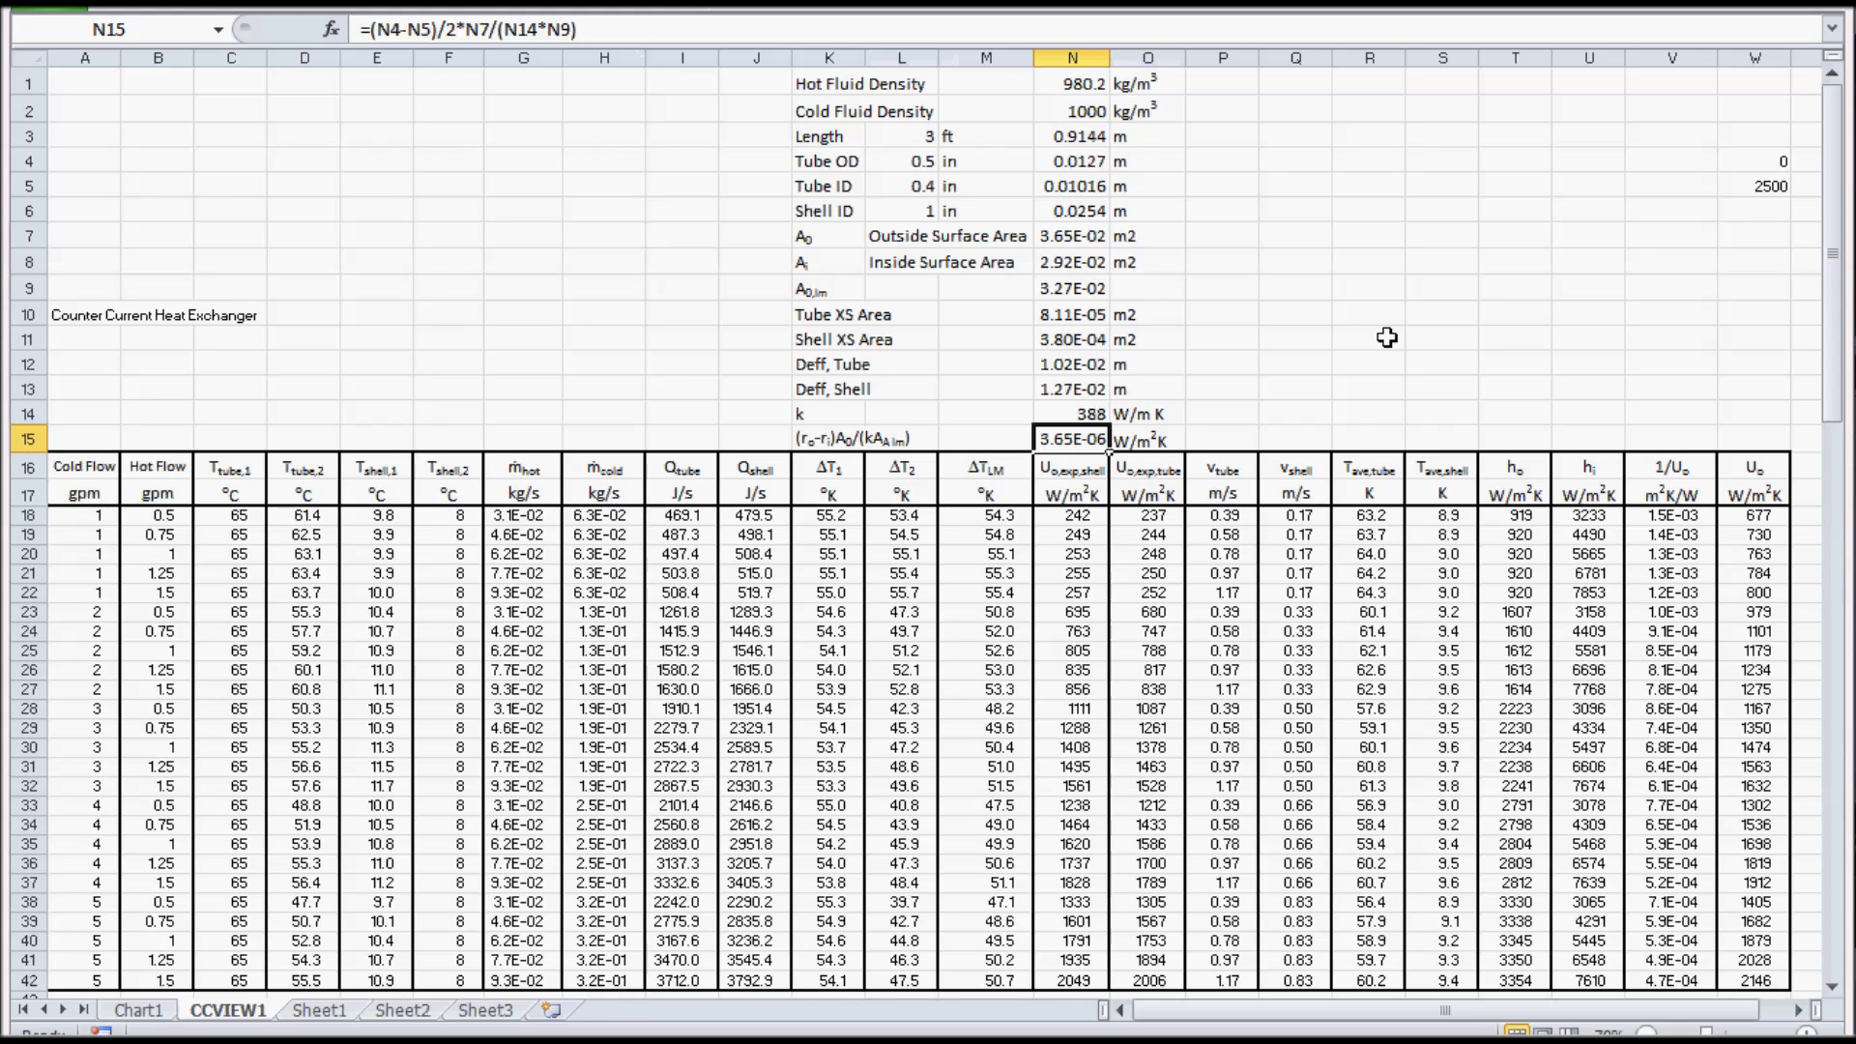
pyautogui.press('Down')
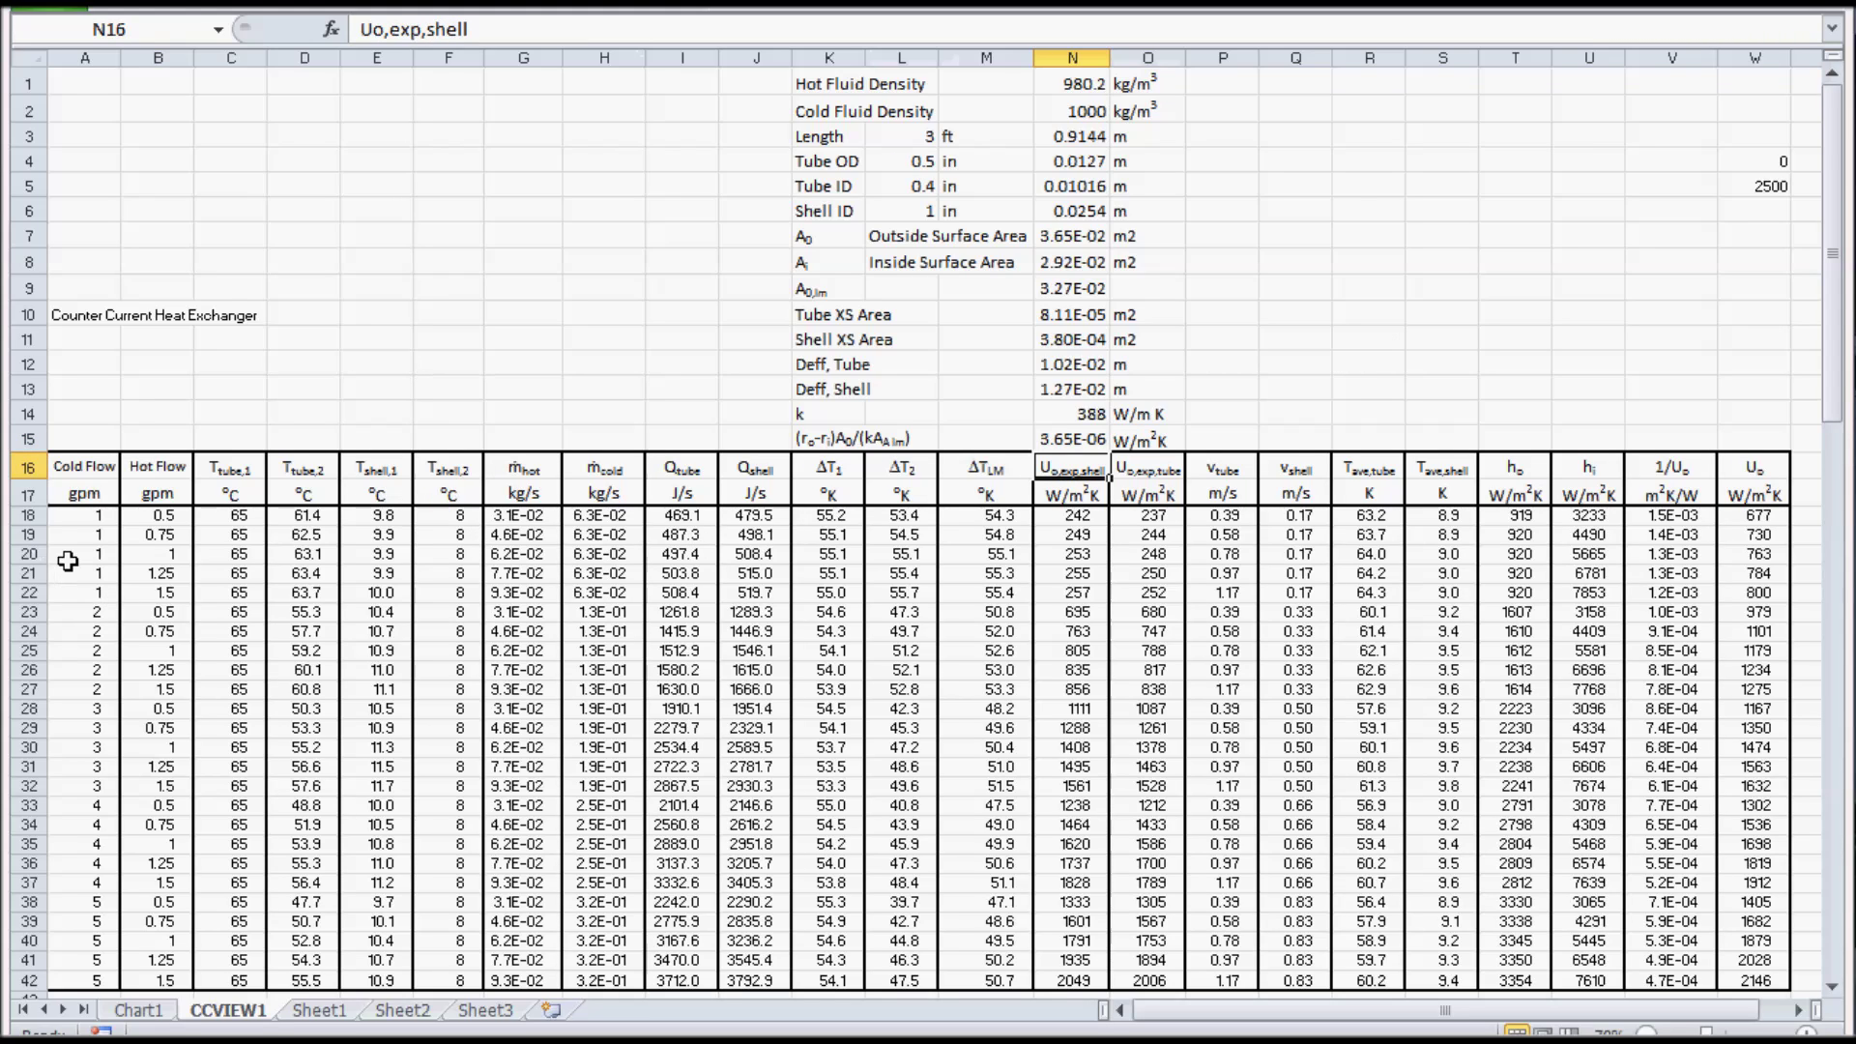
# Highlight the Cold Flow values in A18:A42 and the Hot Flow values in B18:B42 for review.
pyautogui.moveTo(97, 516); pyautogui.dragTo(82, 977)
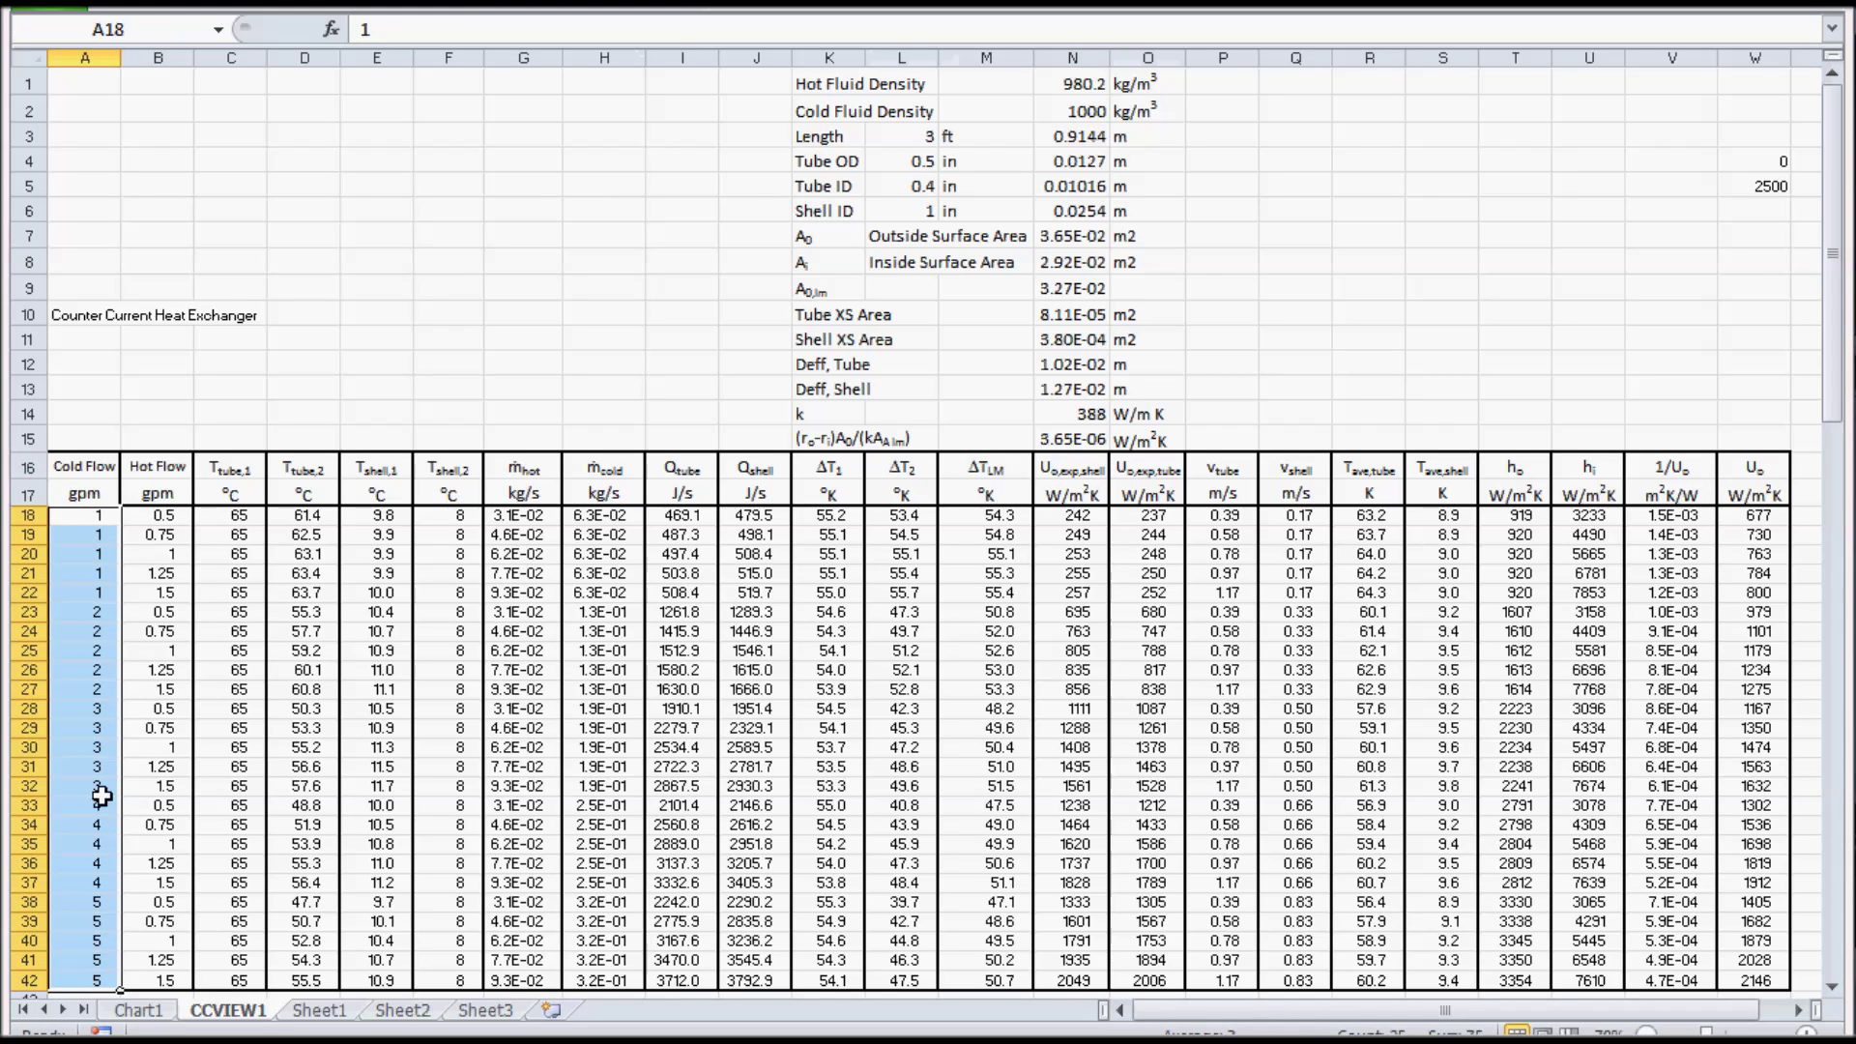
pyautogui.click(157, 515)
pyautogui.moveTo(150, 520); pyautogui.dragTo(148, 981)
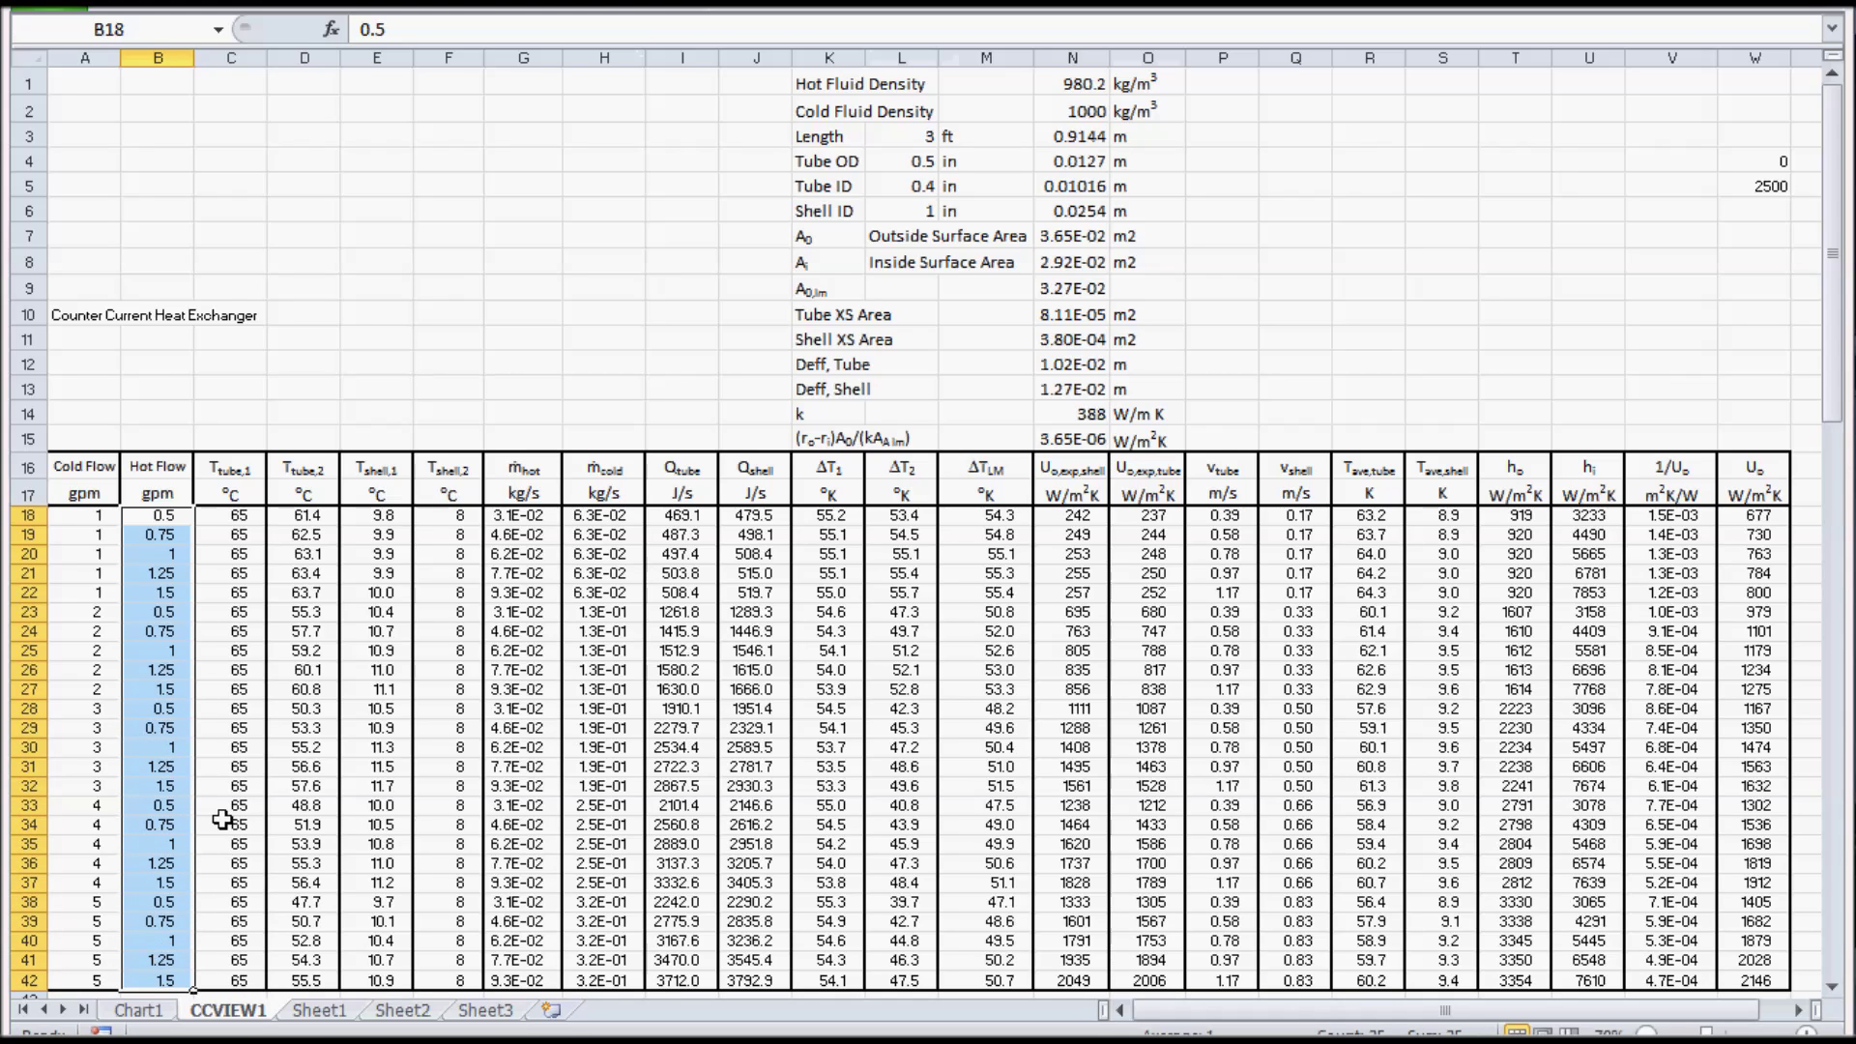
# Review the tube and shell temperature columns, highlighting the outlet temperatures in D18:D42 and E18:E42.
pyautogui.click(233, 518)
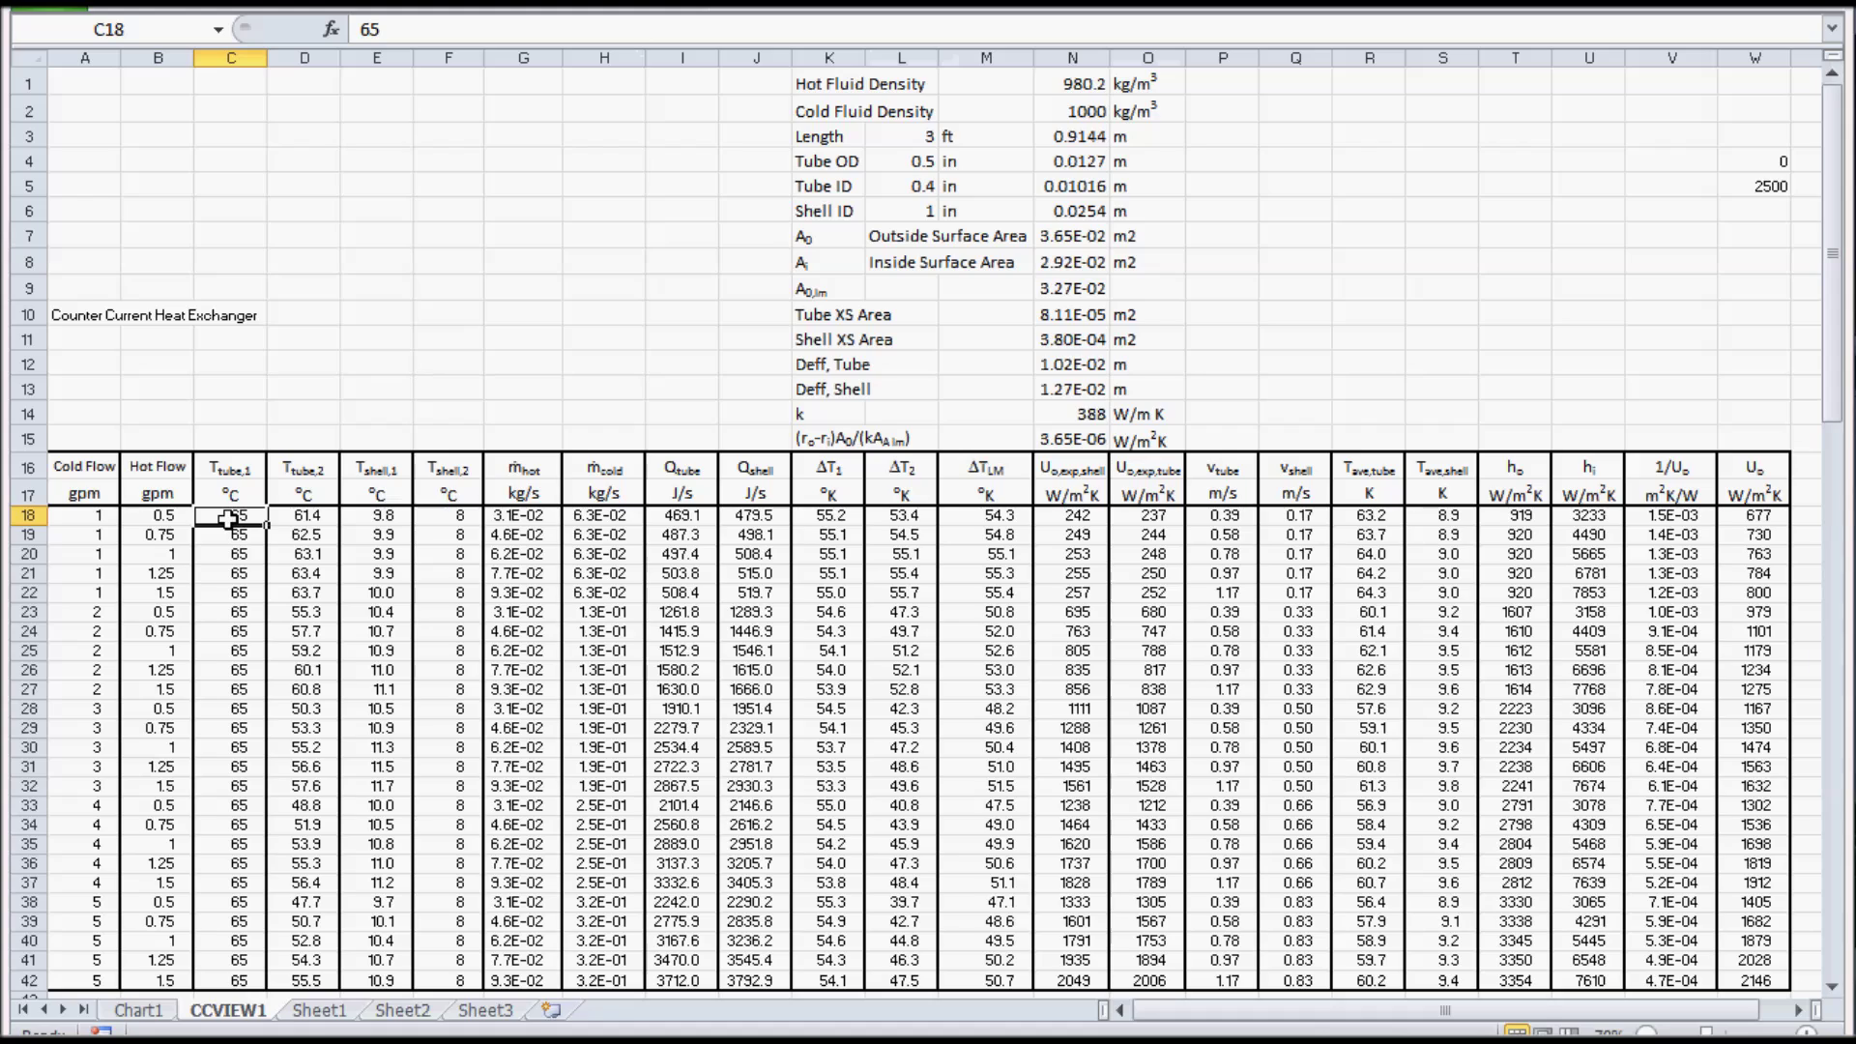
pyautogui.click(308, 516)
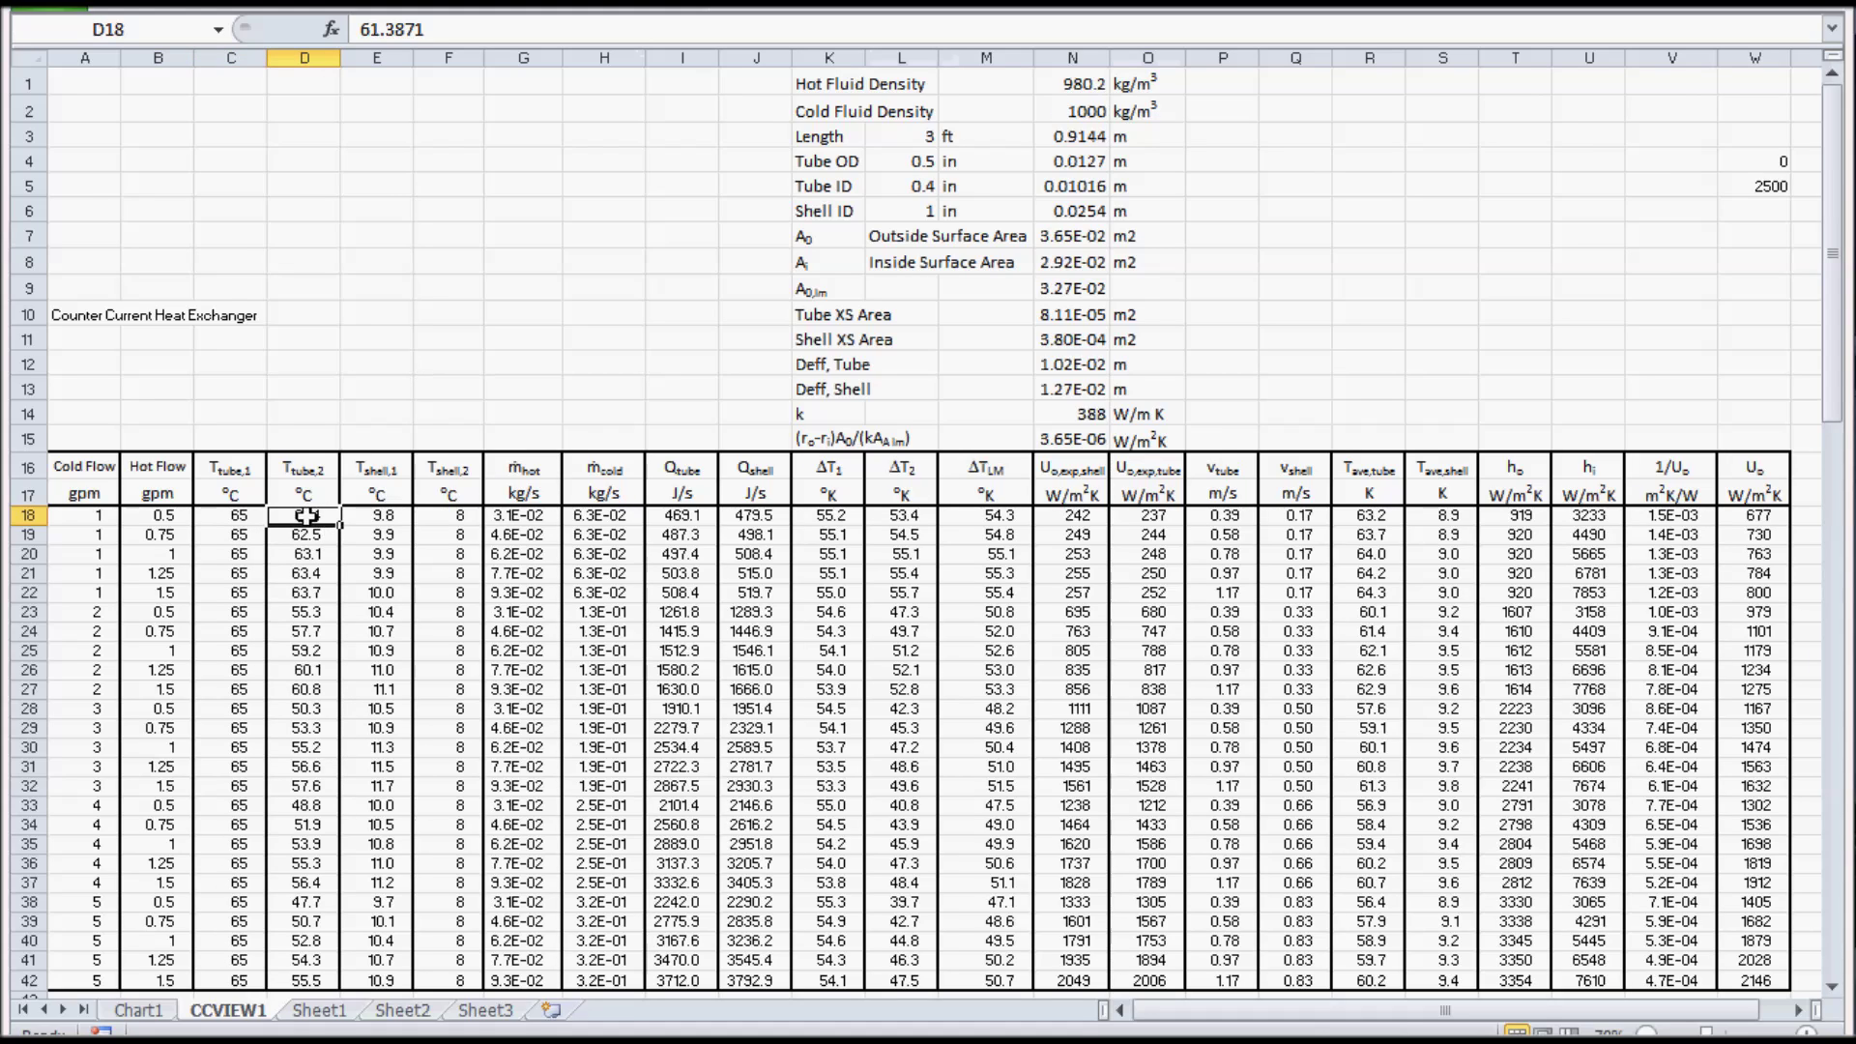
pyautogui.moveTo(306, 516); pyautogui.dragTo(298, 978)
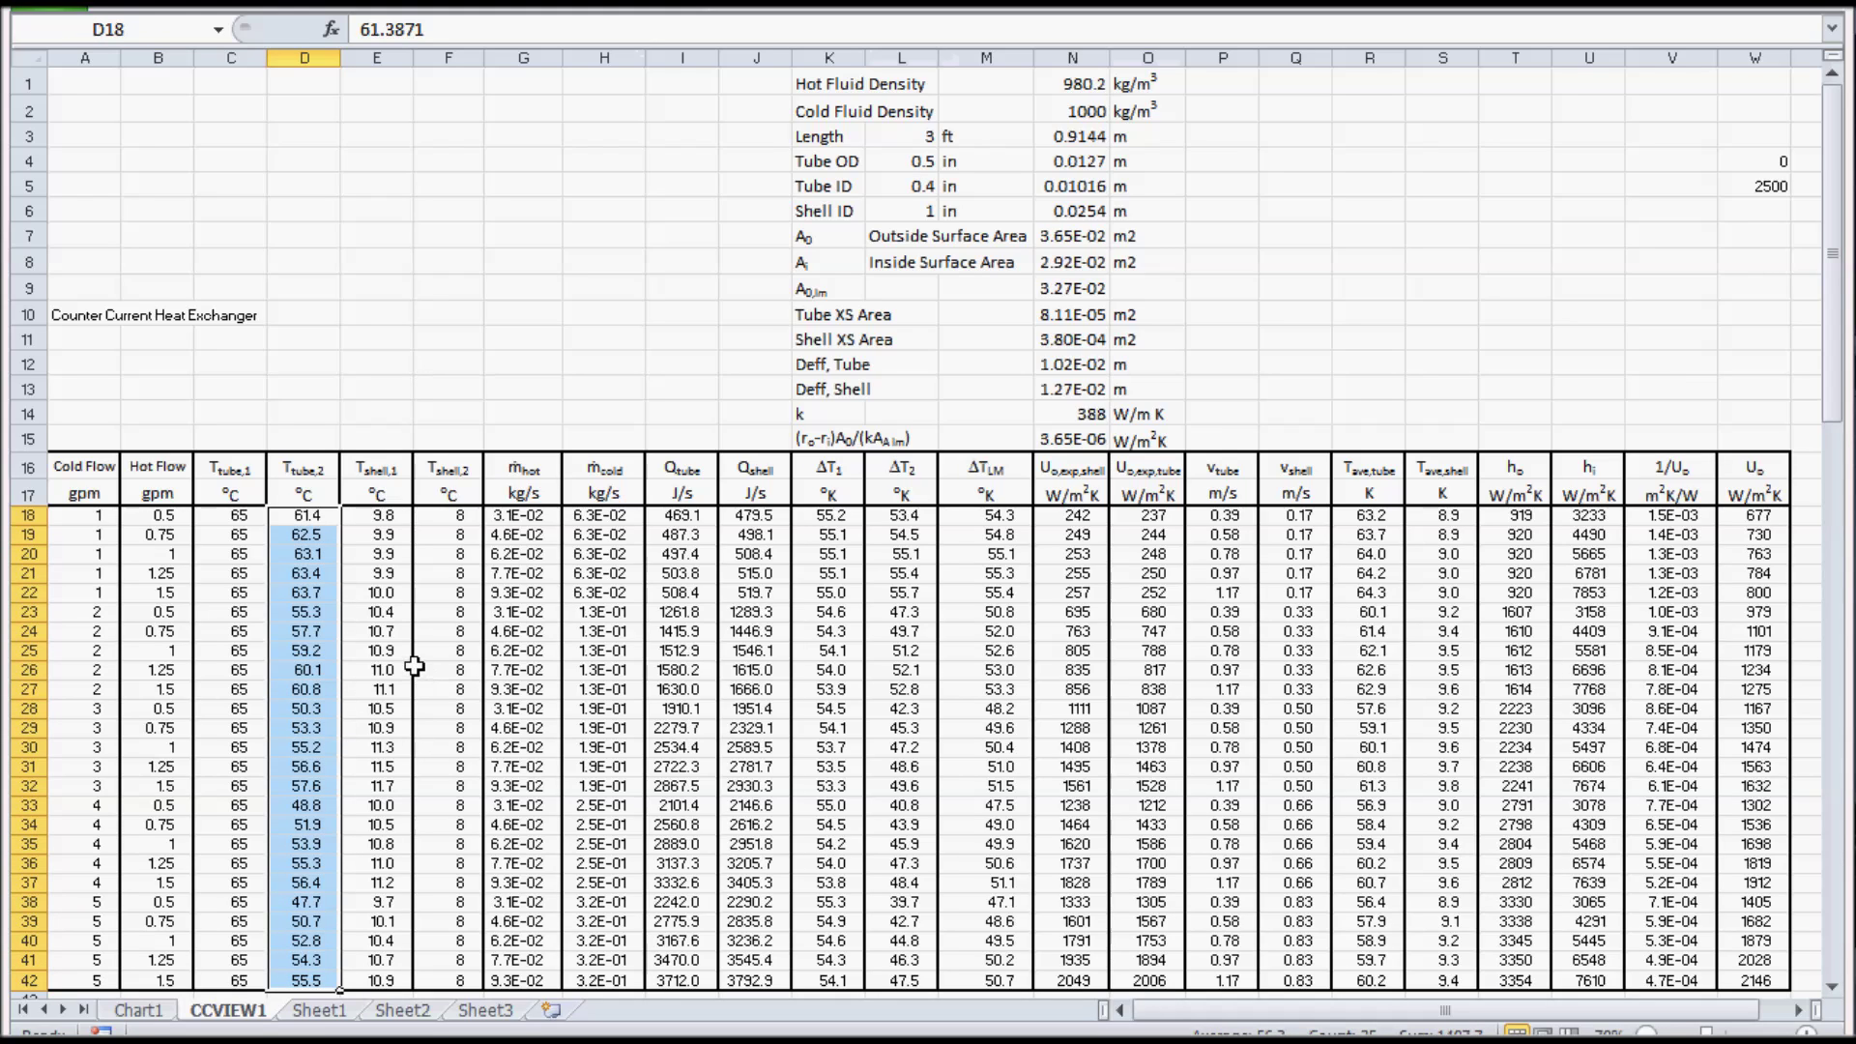
pyautogui.click(443, 517)
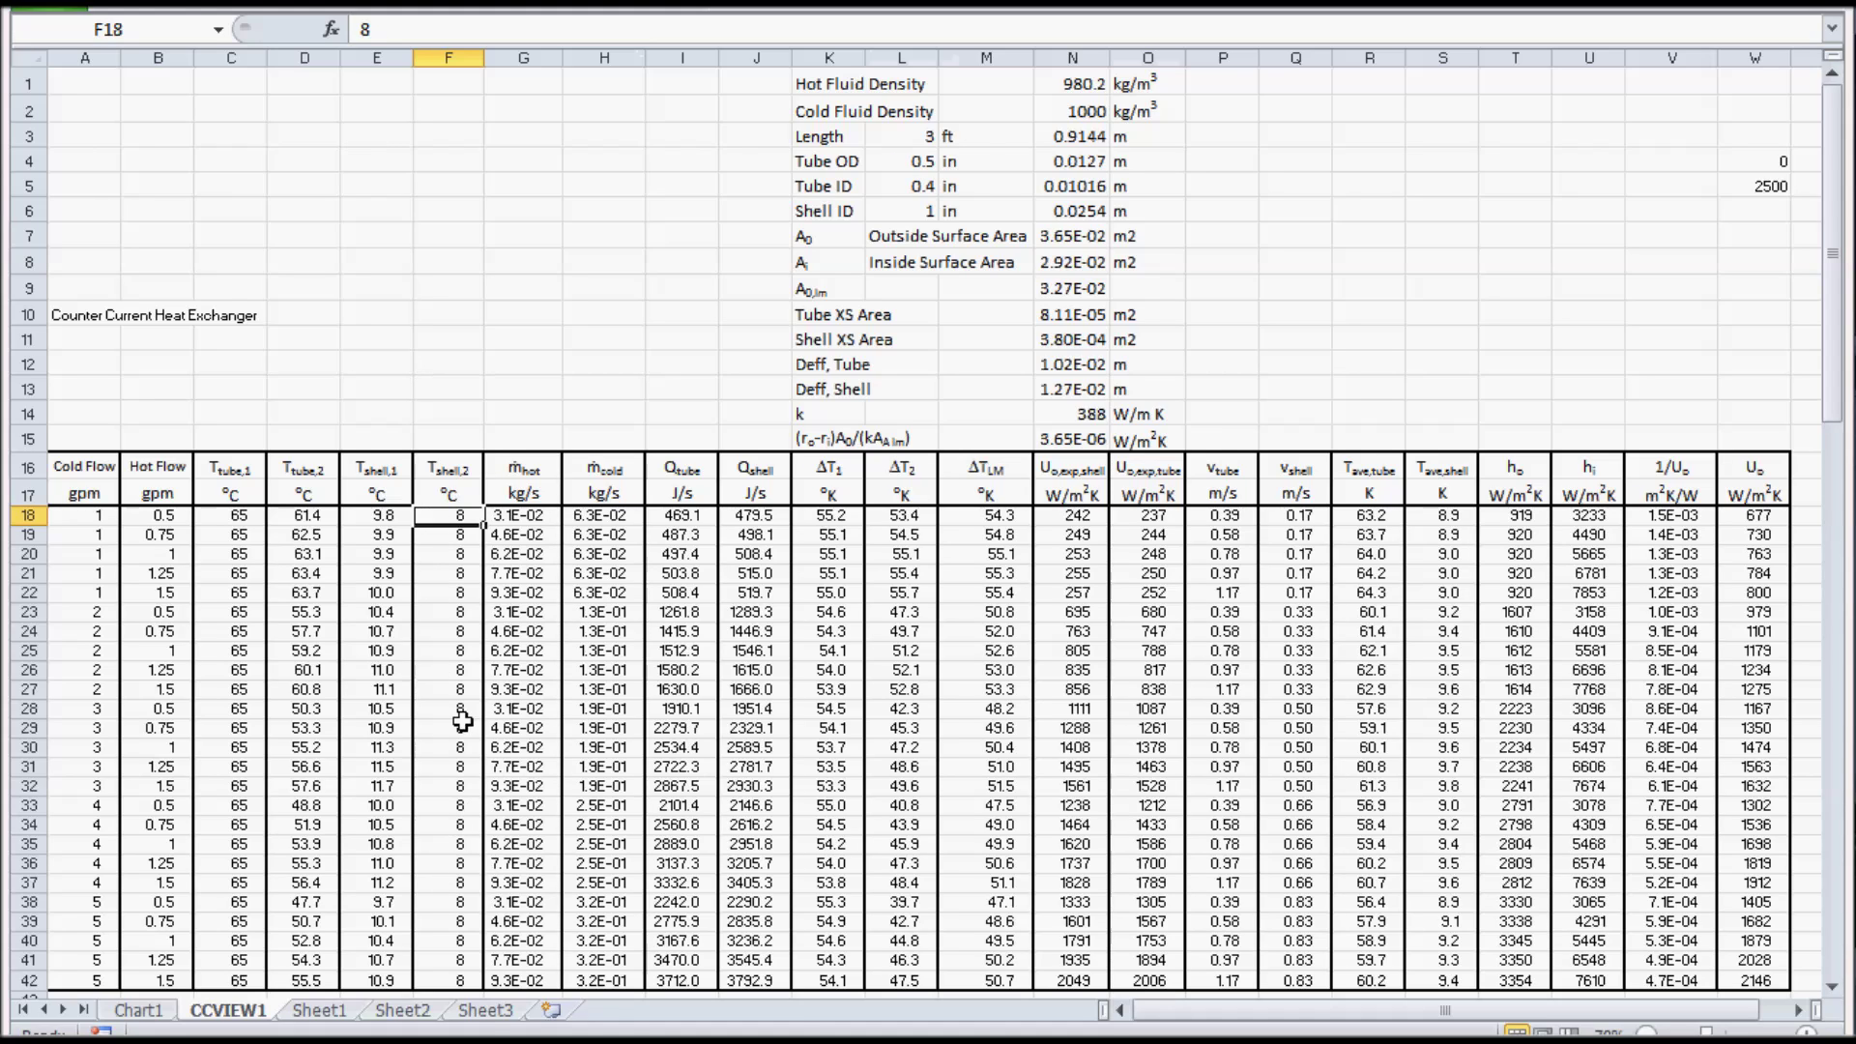
pyautogui.click(384, 519)
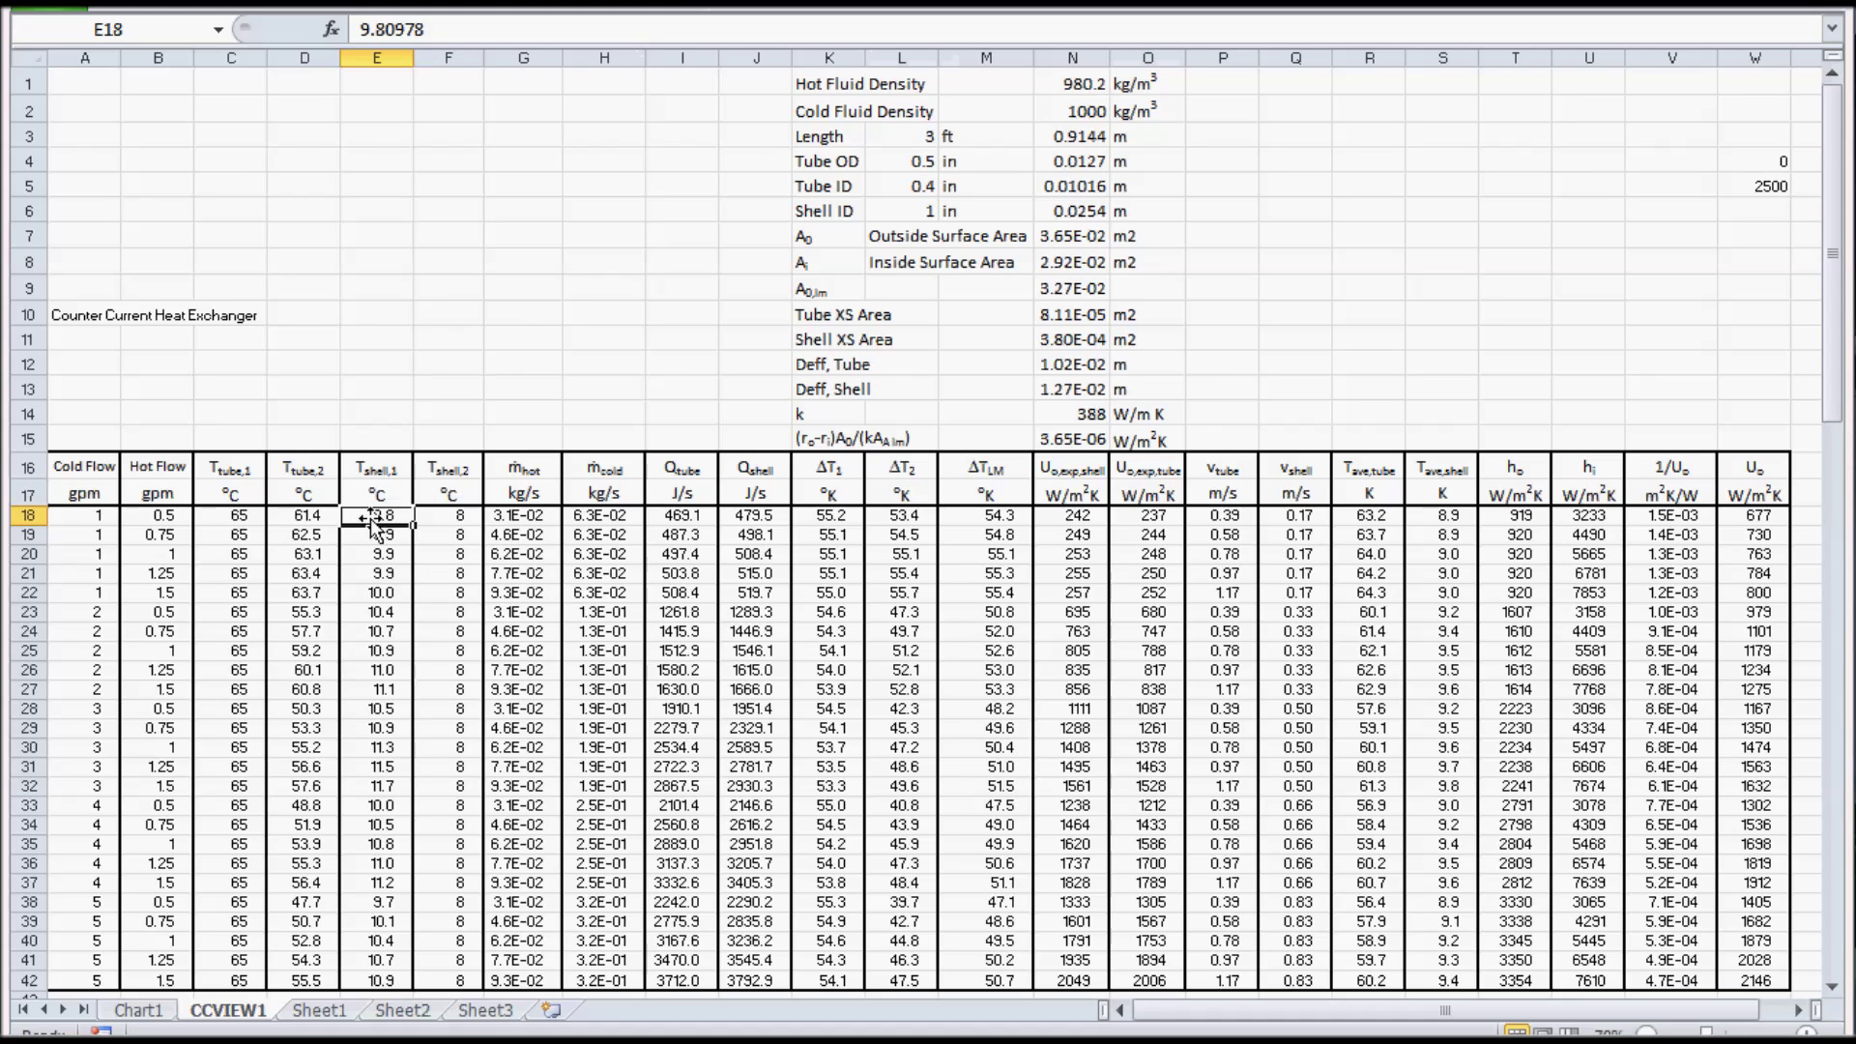
pyautogui.moveTo(384, 519); pyautogui.dragTo(384, 981)
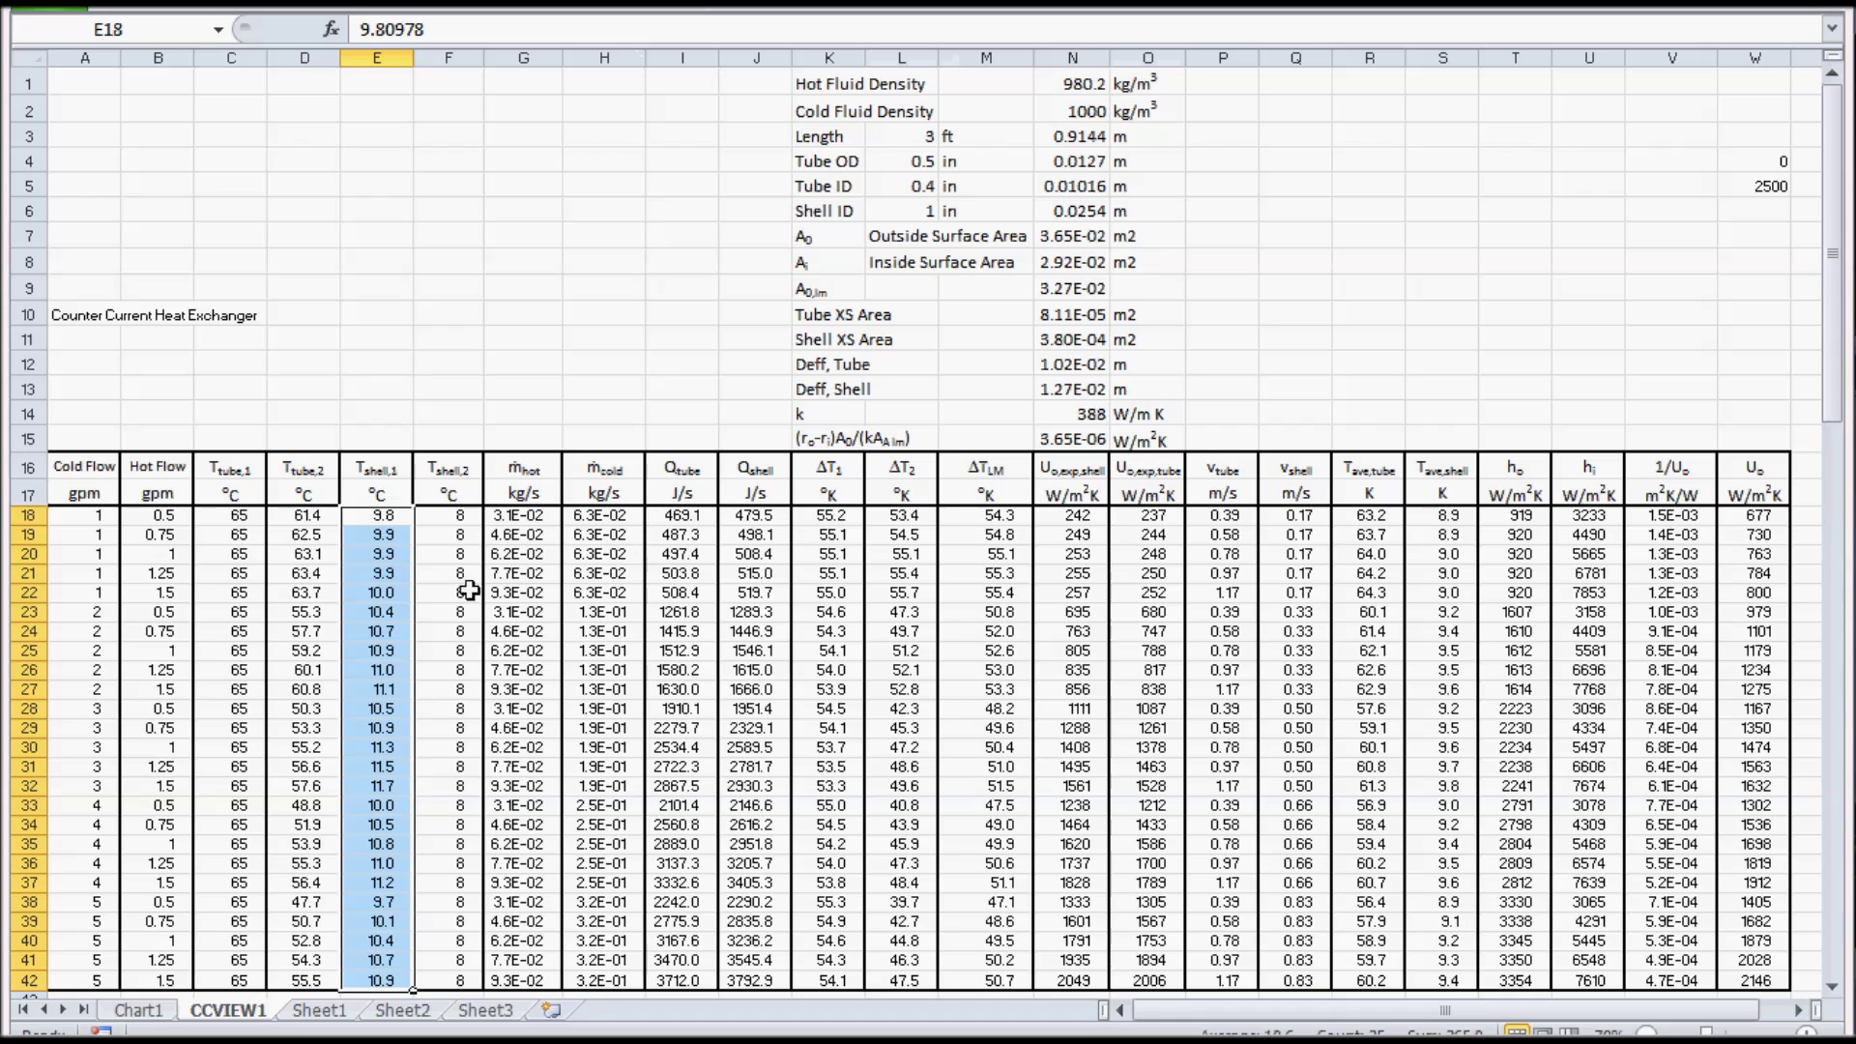
# Inspect the hot and cold mass flow rate formulas in the first data row, cells G18 and H18.
pyautogui.click(520, 519)
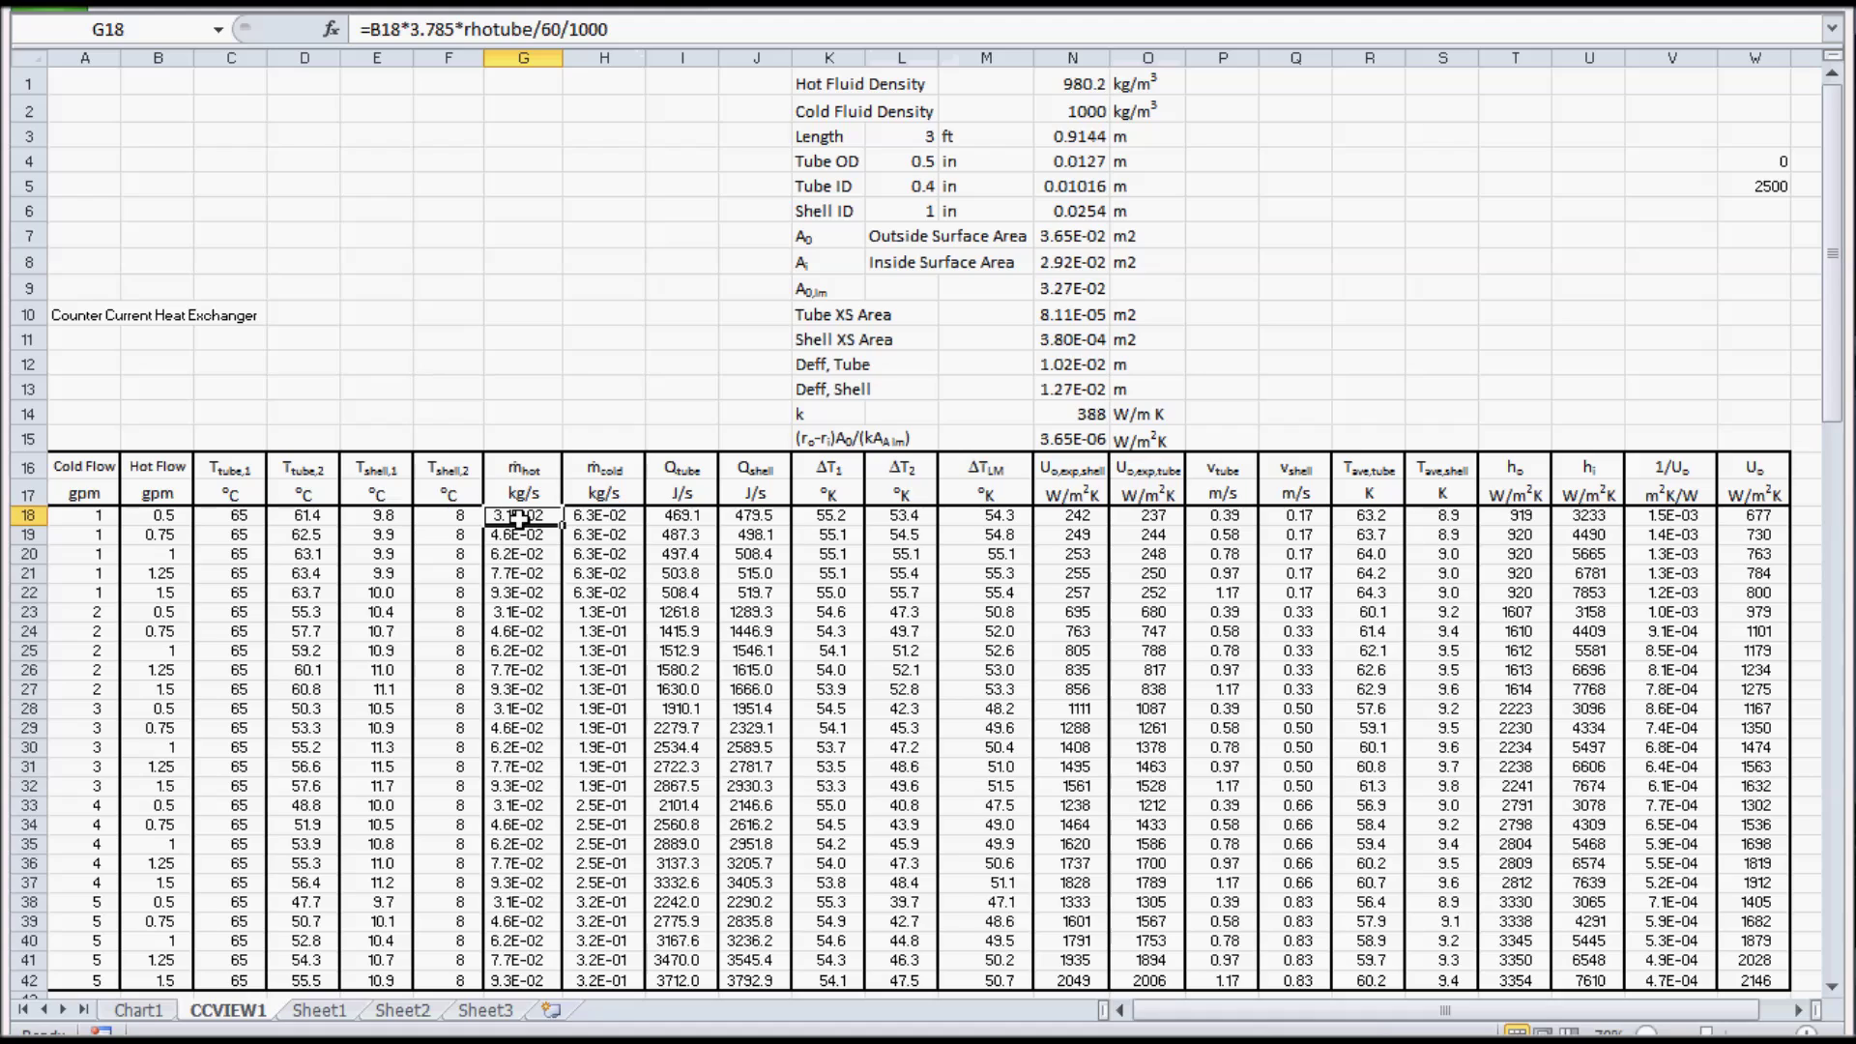
pyautogui.click(612, 514)
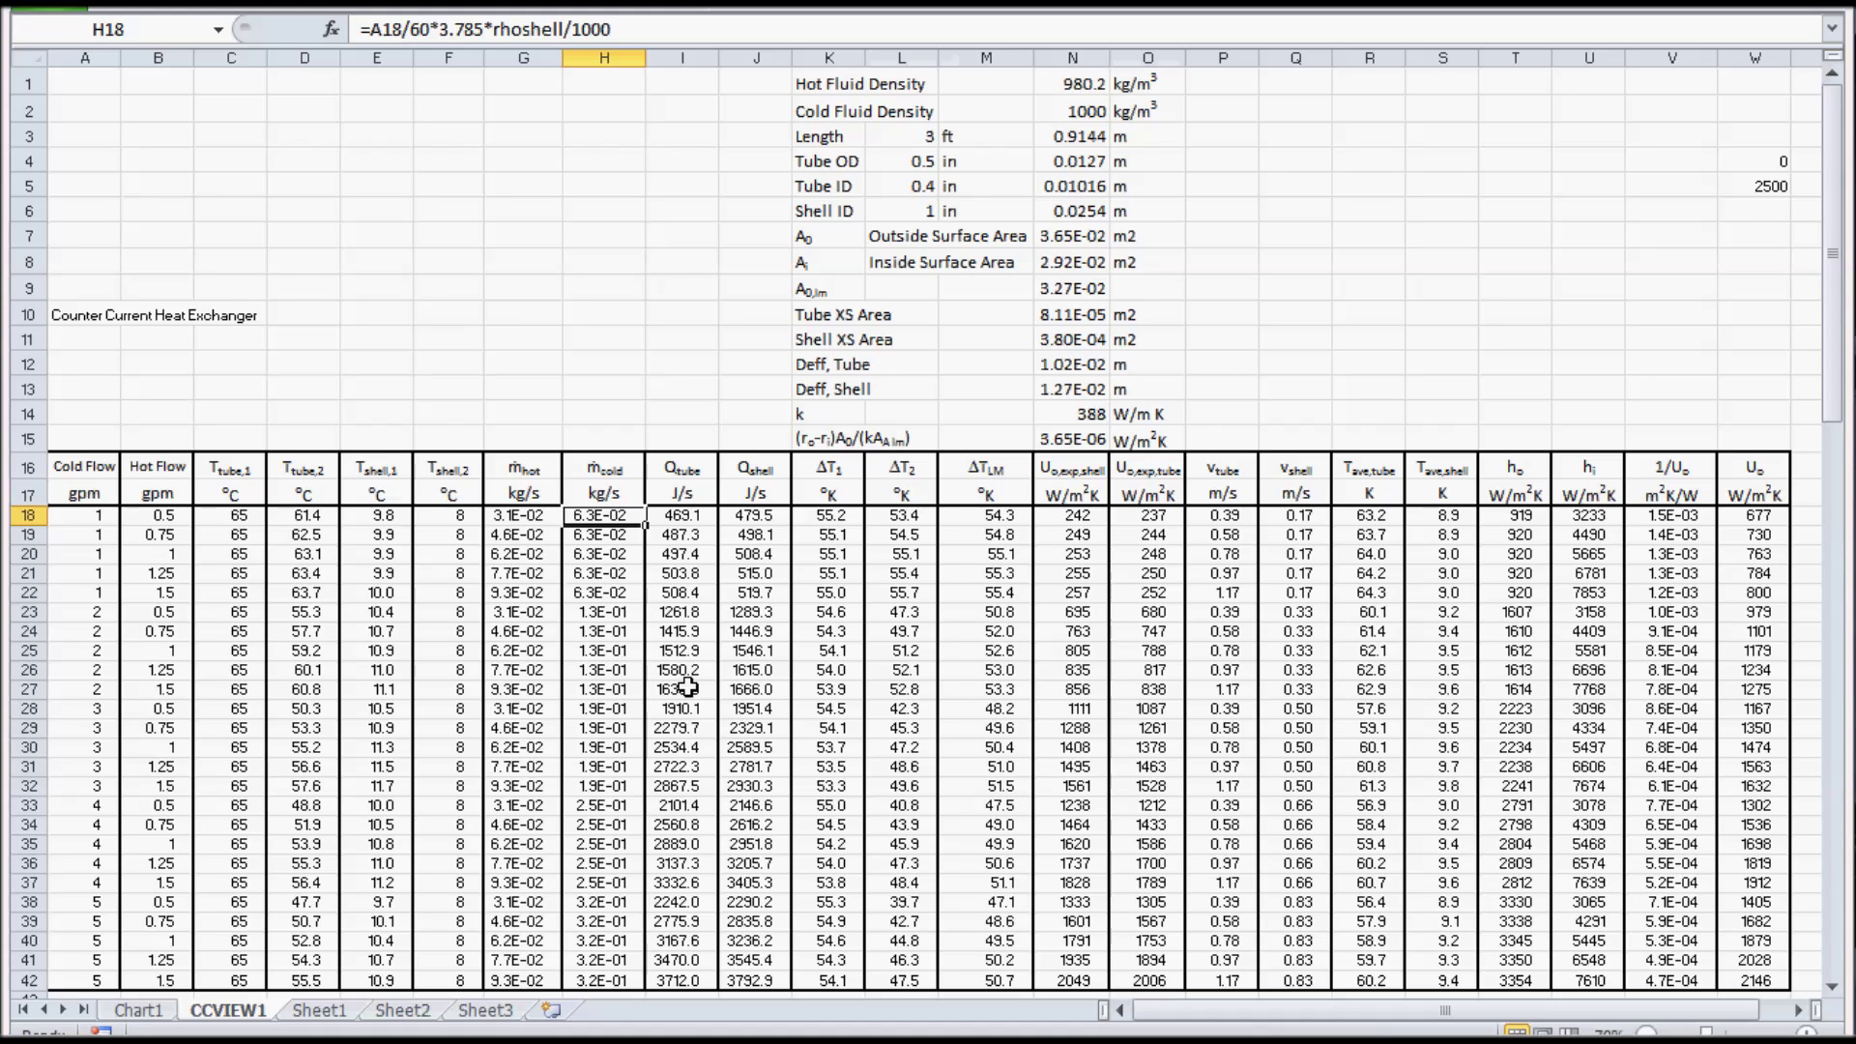
# Inspect the tube and shell heat rate formulas in I18 and J18, tracing the cells each one references.
pyautogui.click(677, 520)
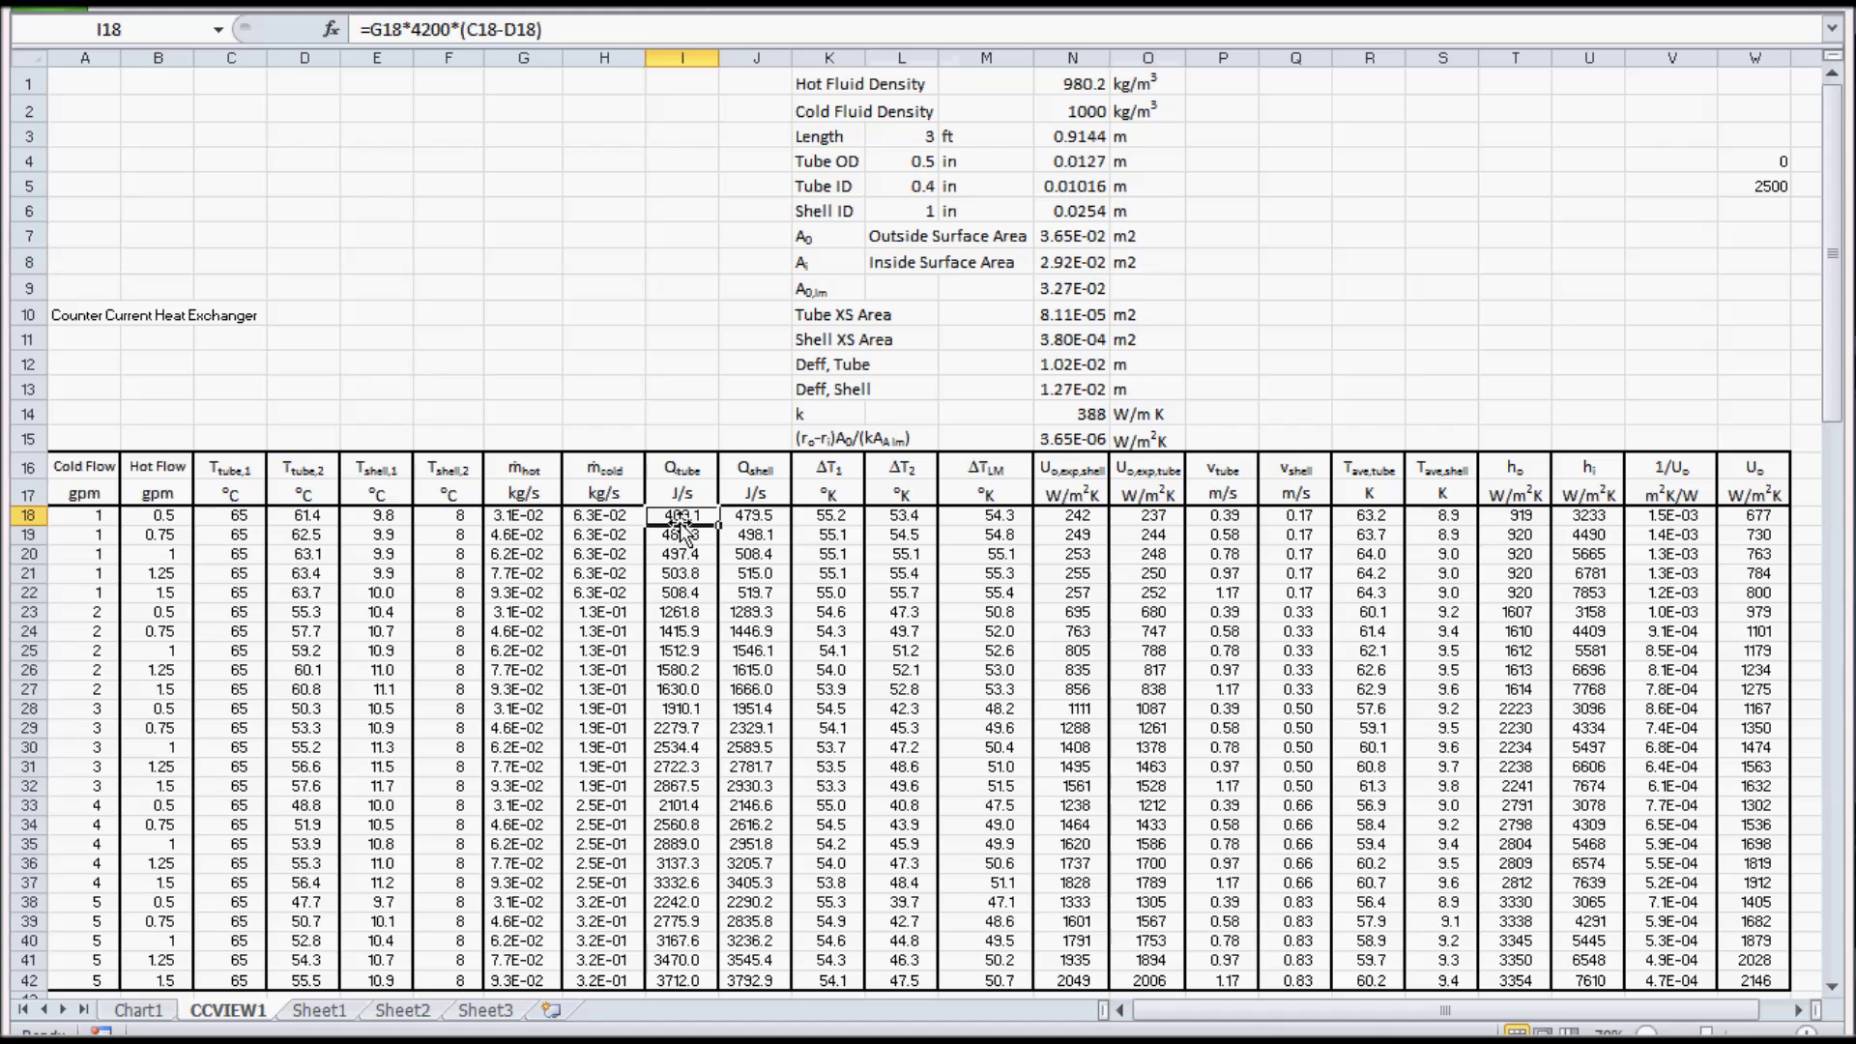
pyautogui.click(634, 29)
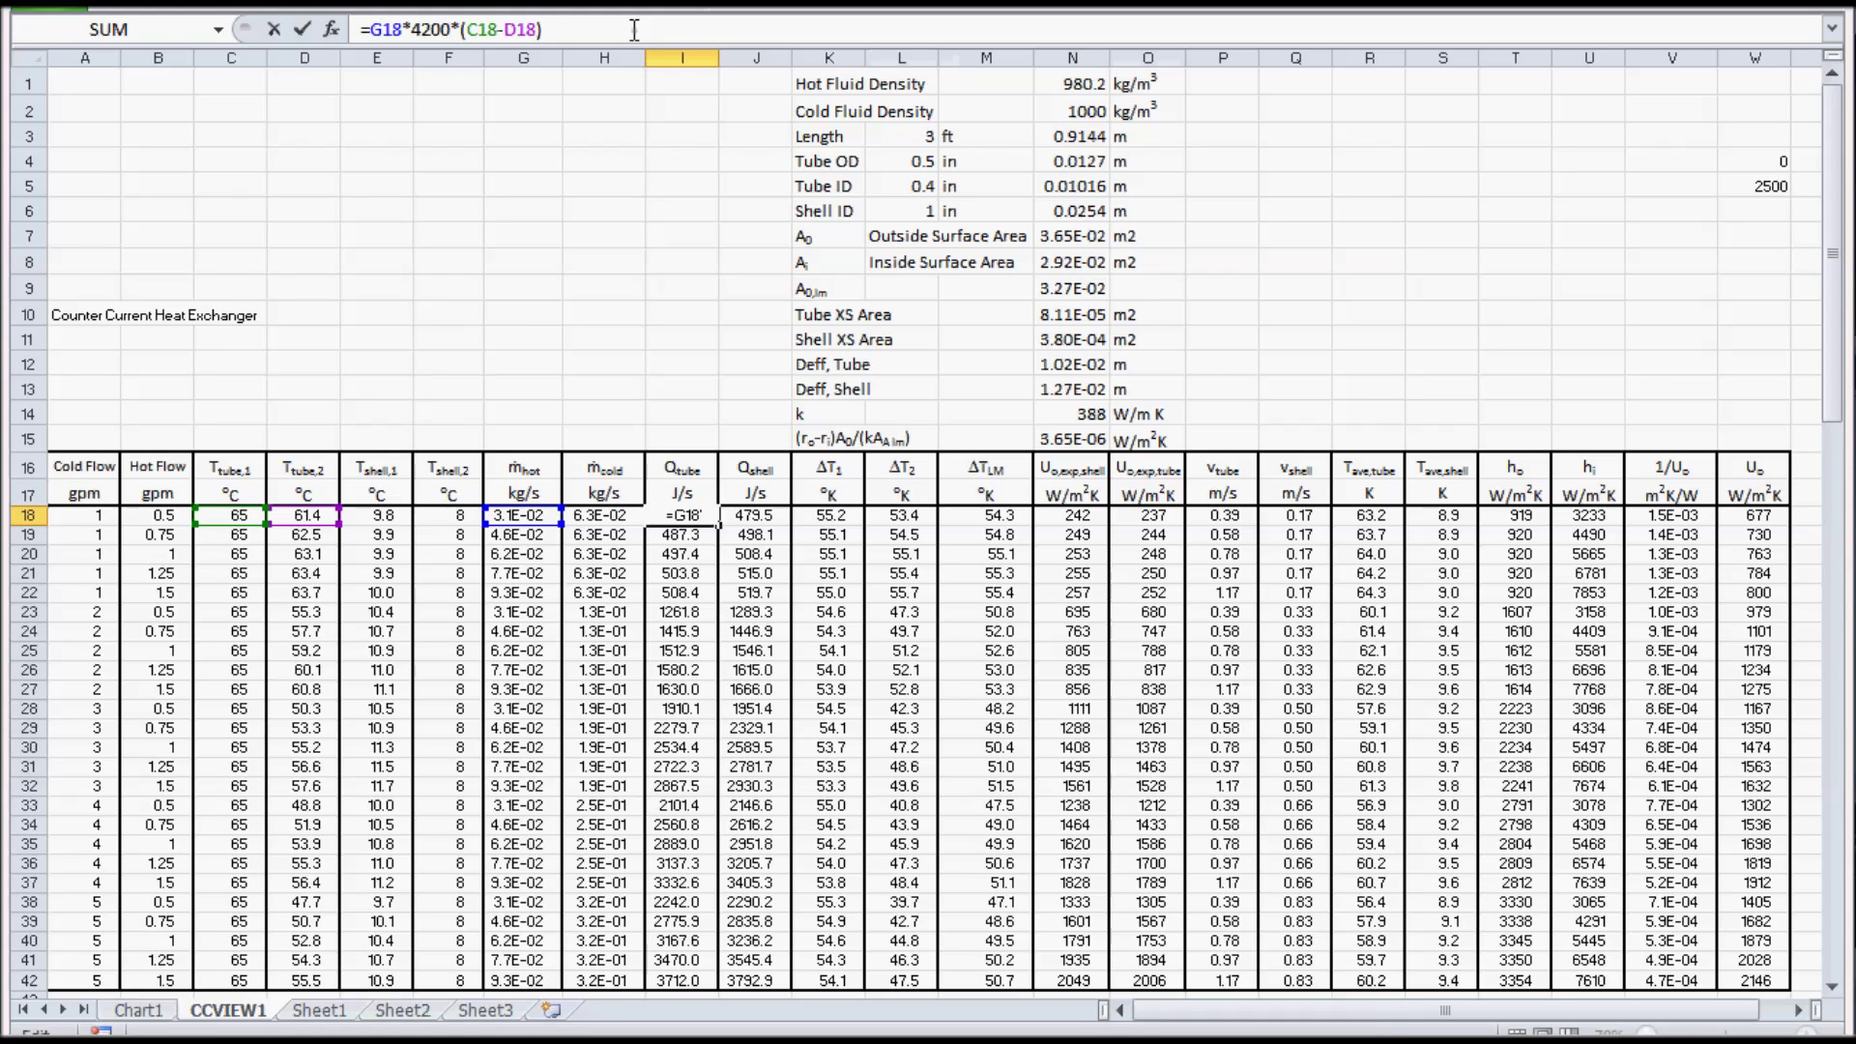
pyautogui.press('Return')
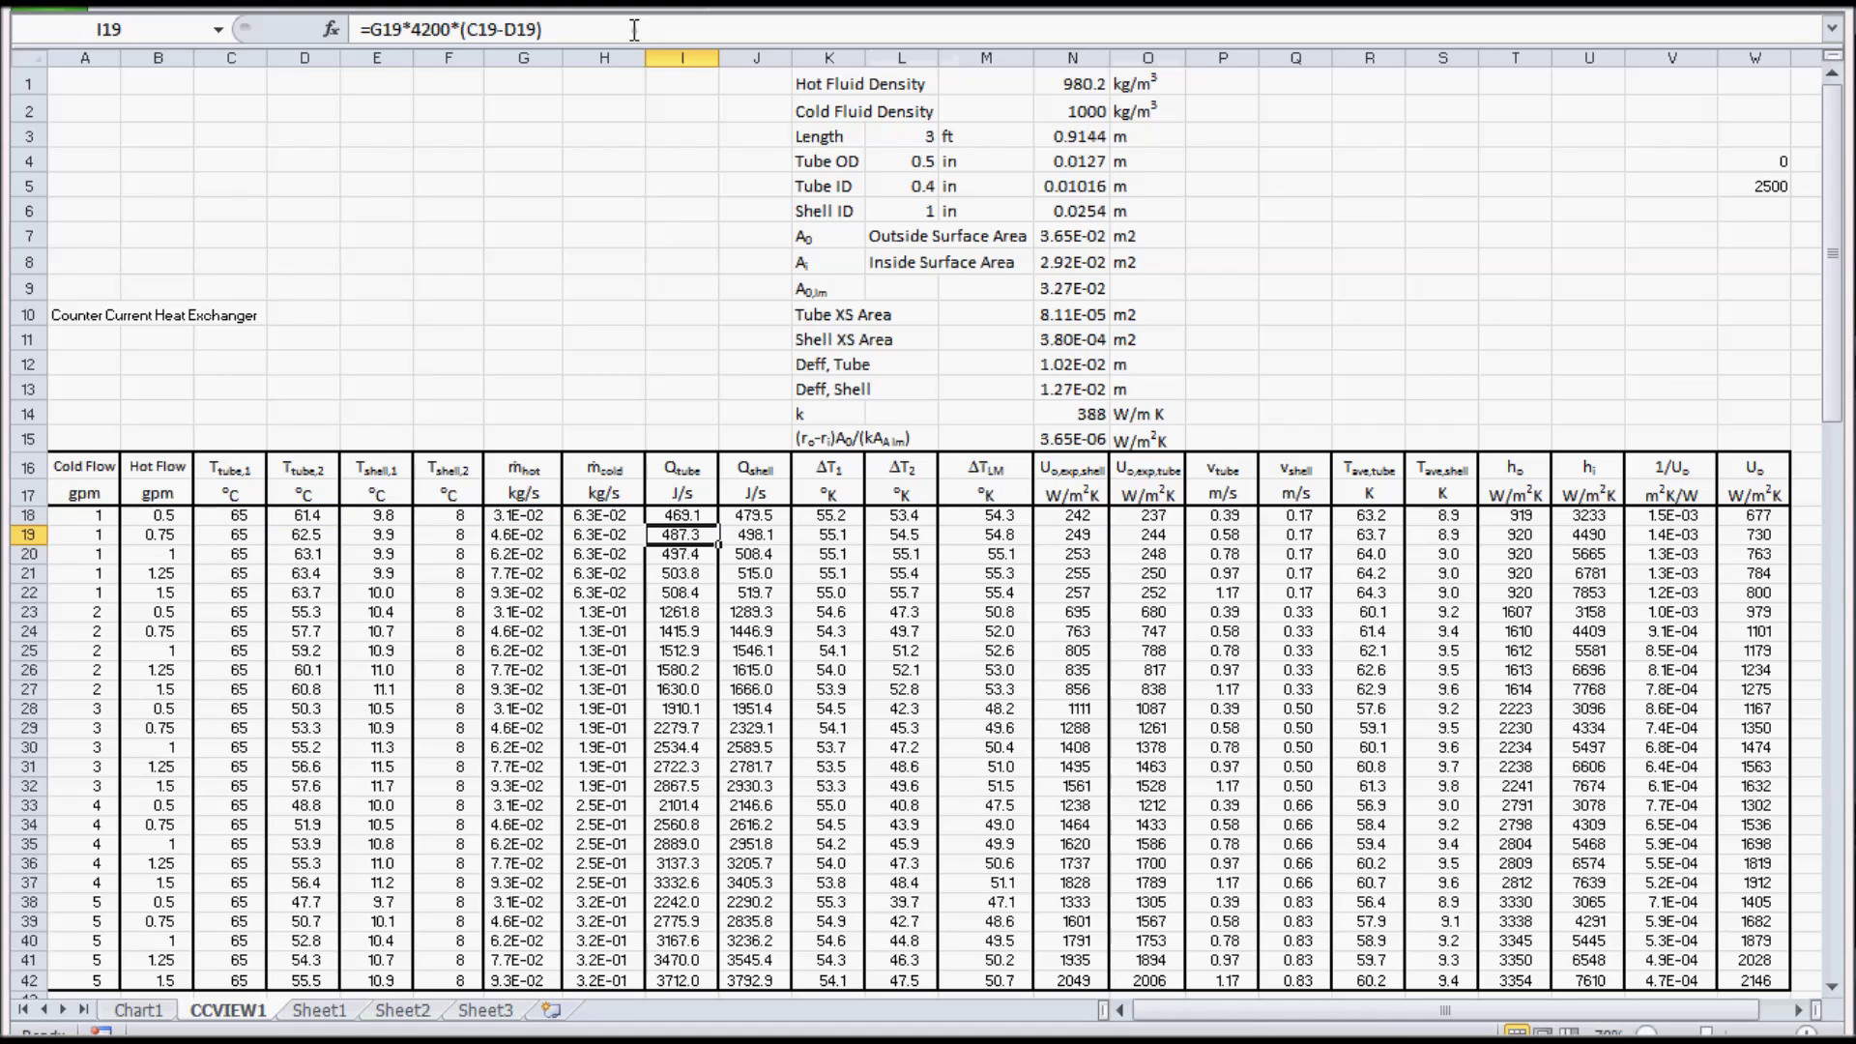
pyautogui.click(761, 520)
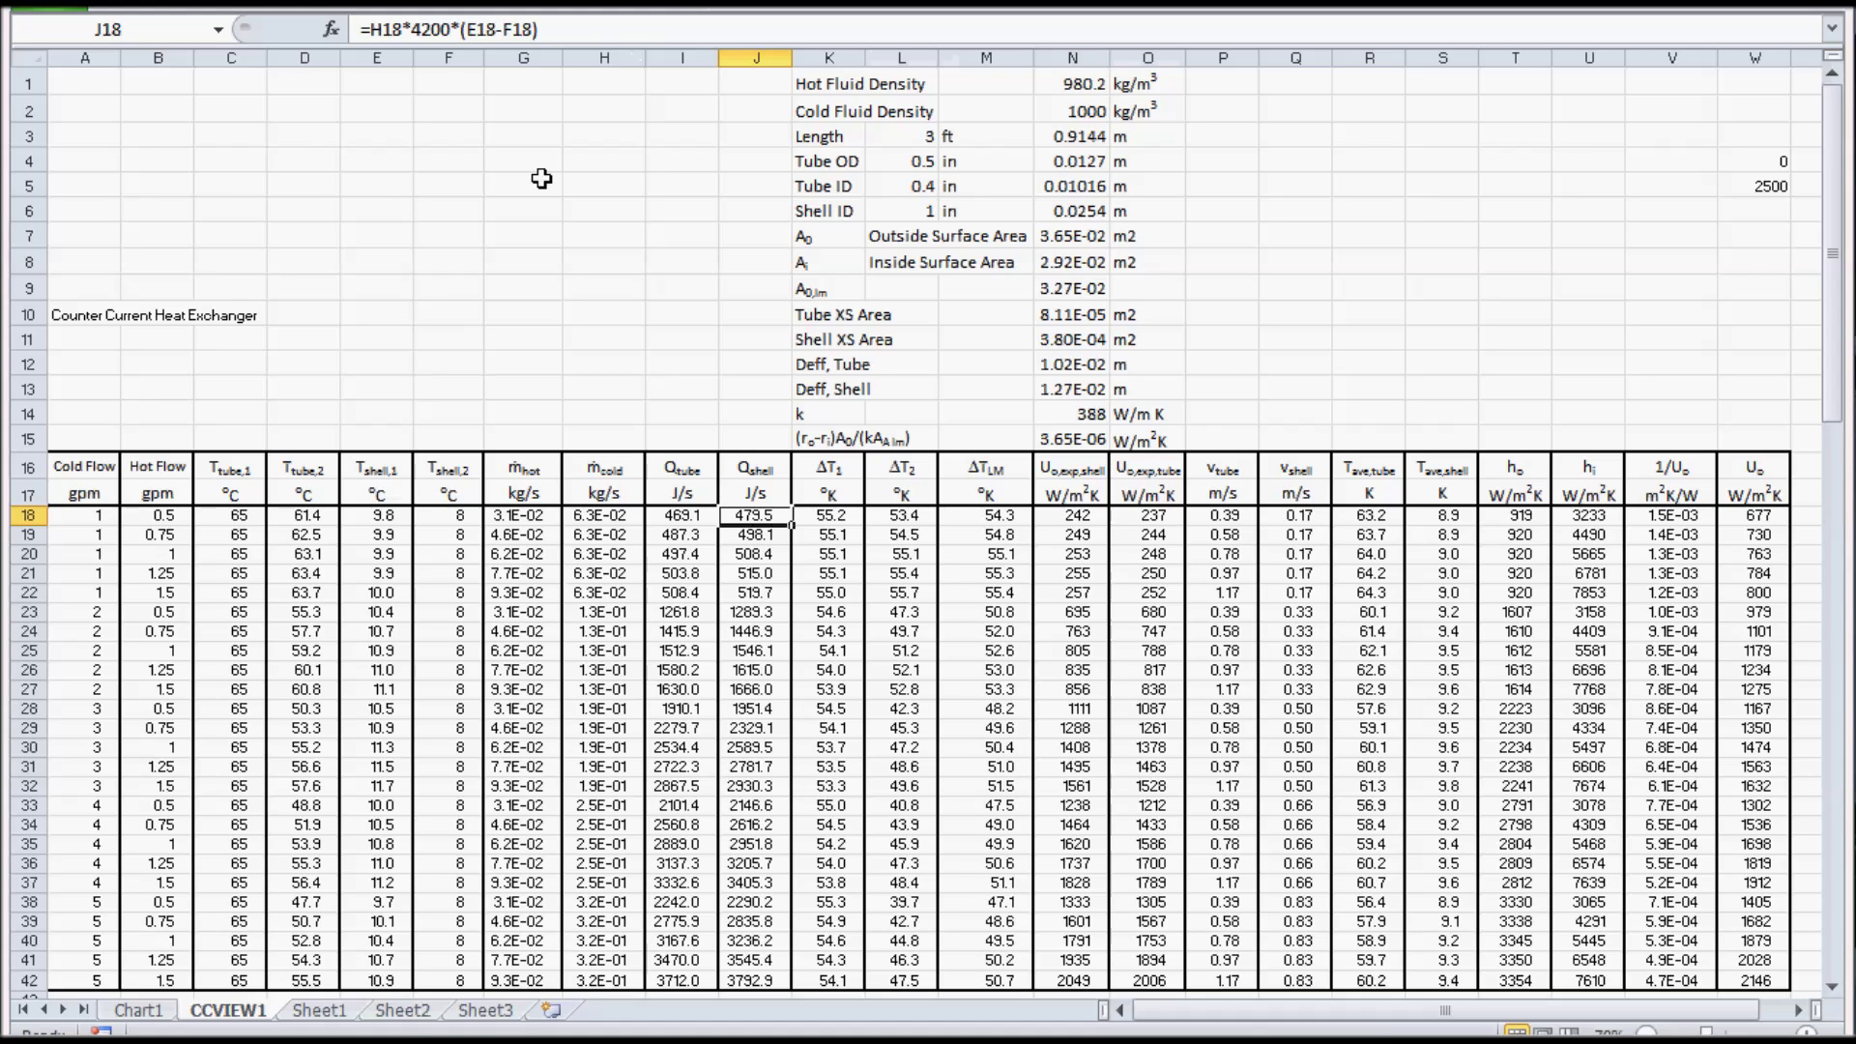
pyautogui.click(591, 26)
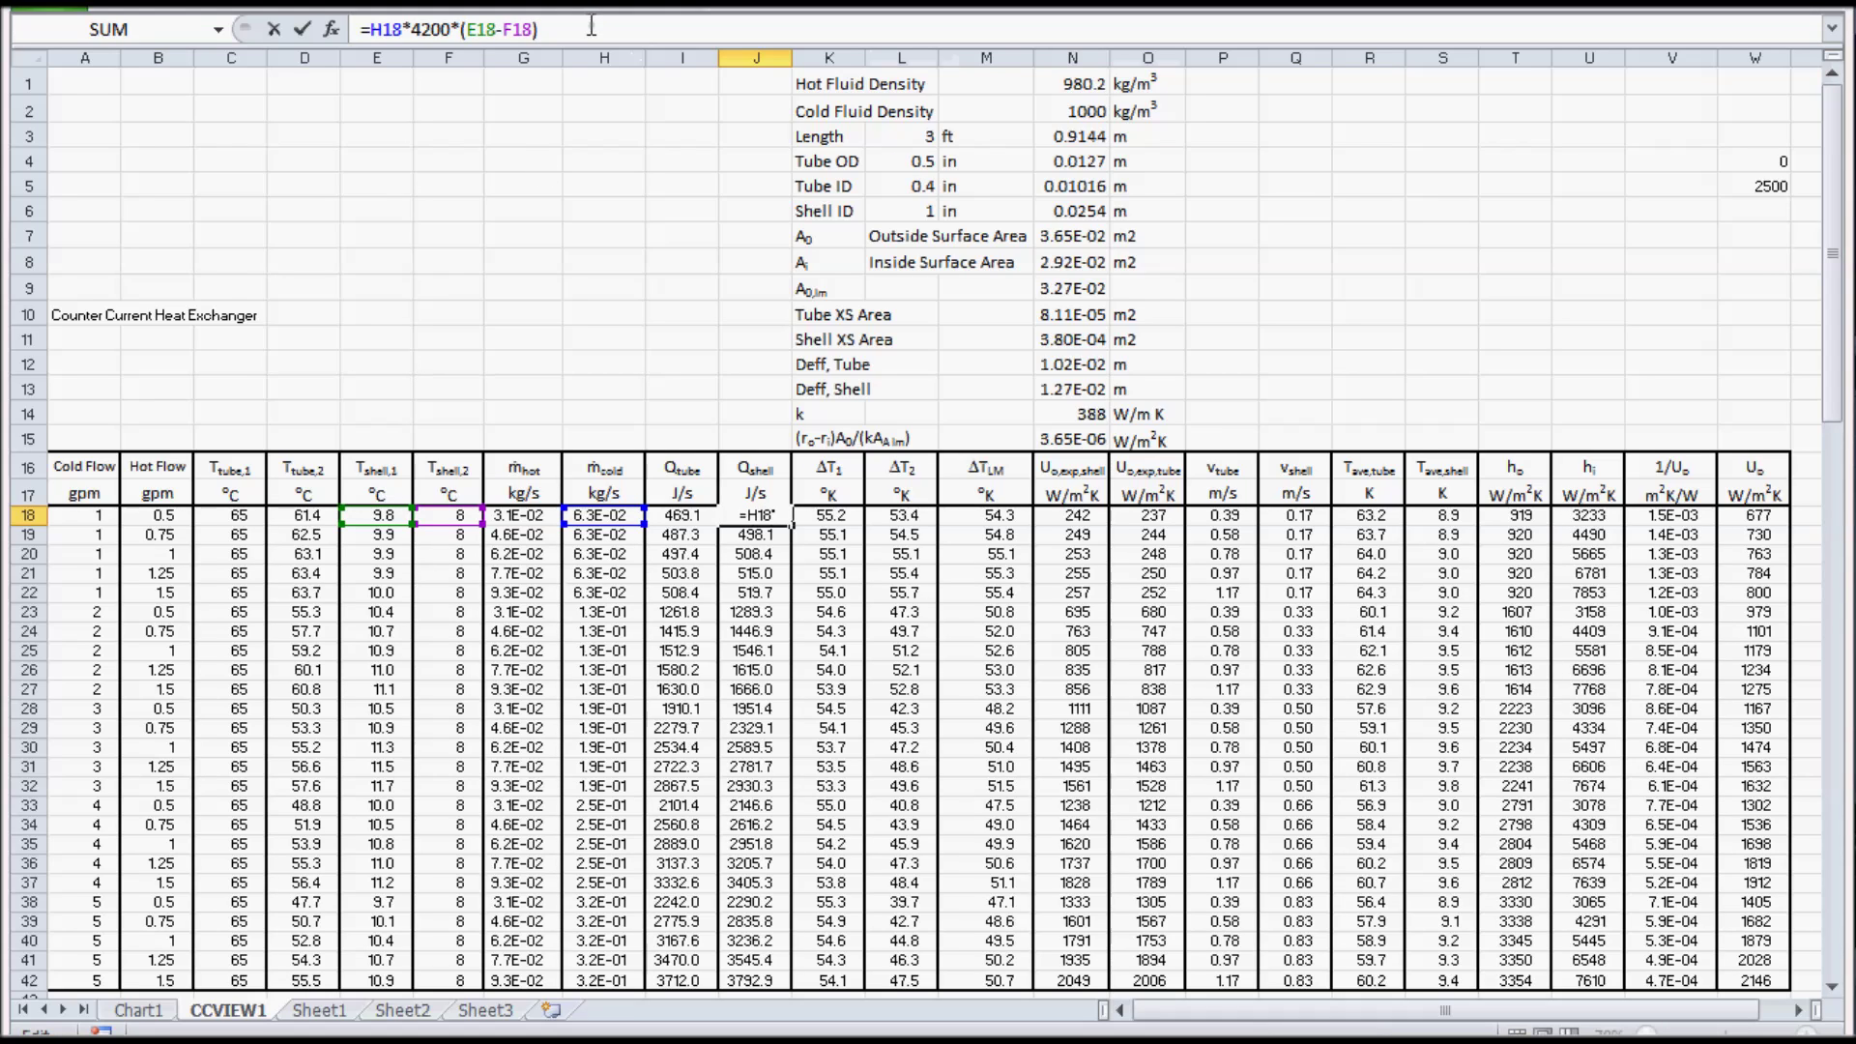
pyautogui.press('Return')
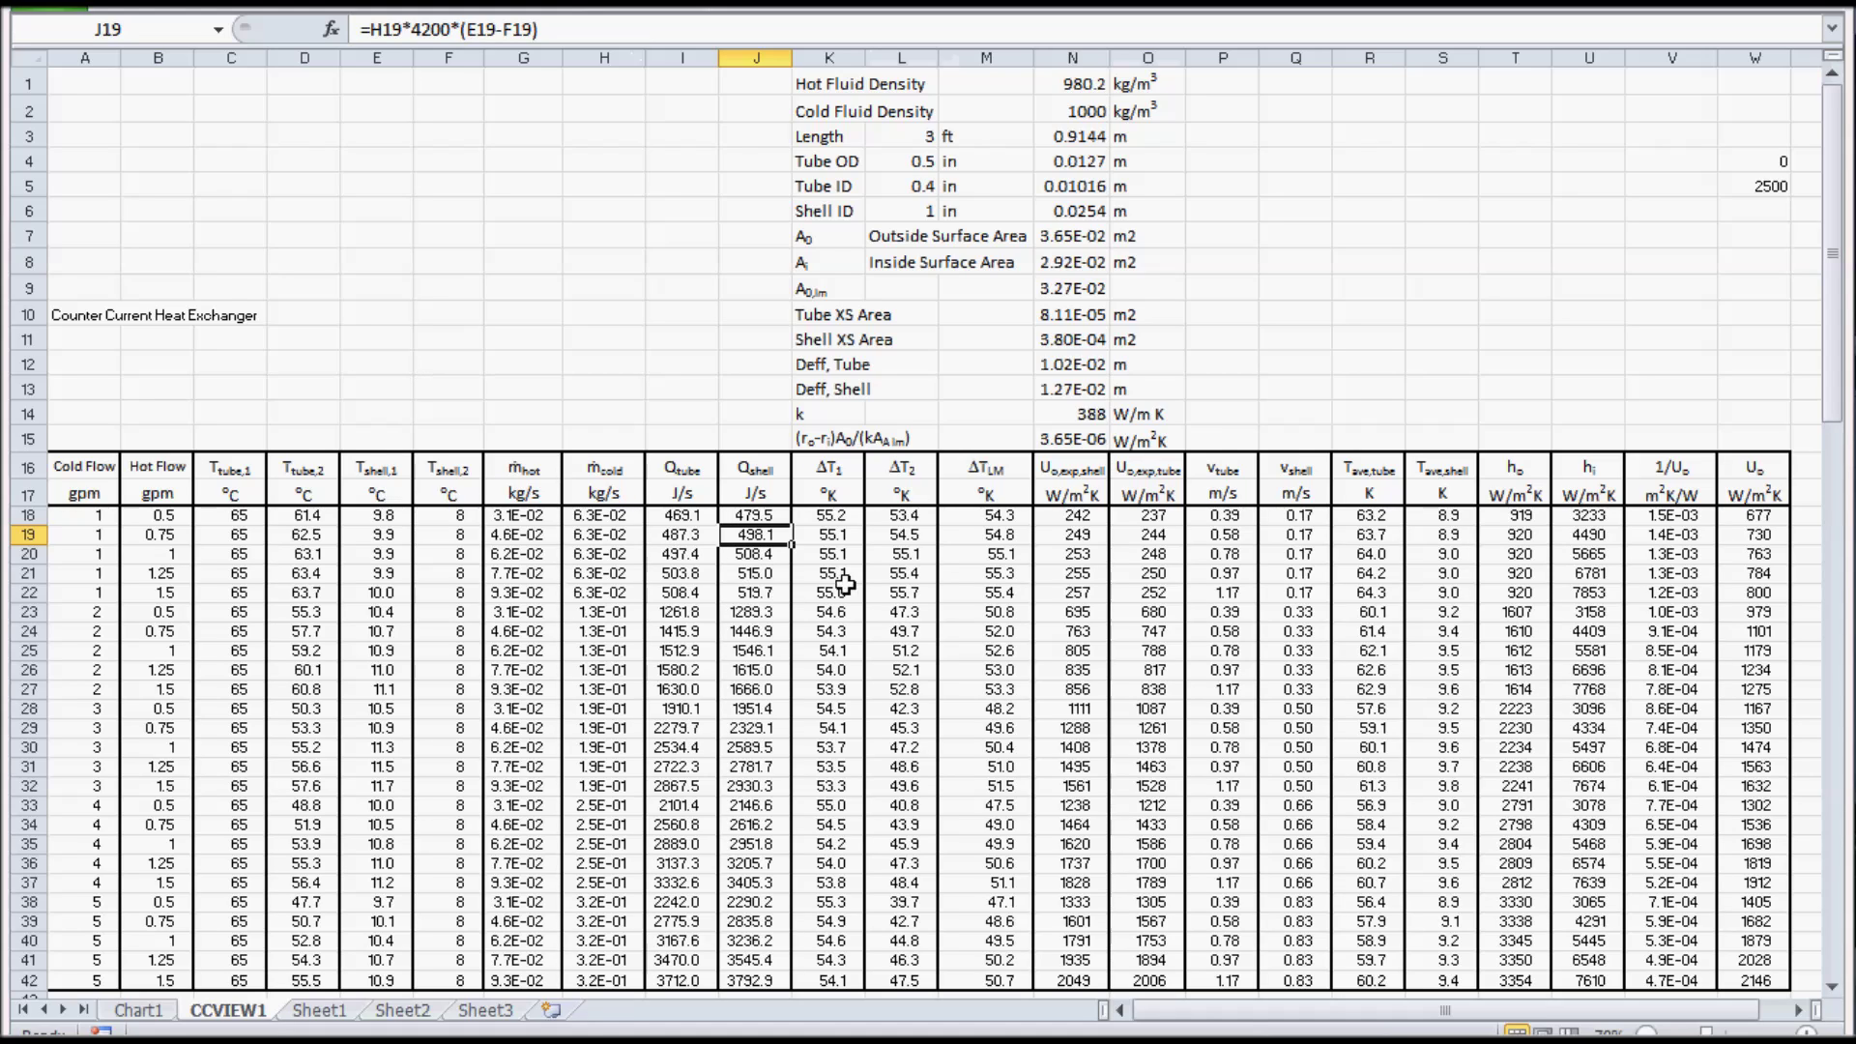
# Trace the ΔT1, ΔT2 and log-mean temperature difference formulas in K18, L18 and M18 to their source cells.
pyautogui.click(834, 518)
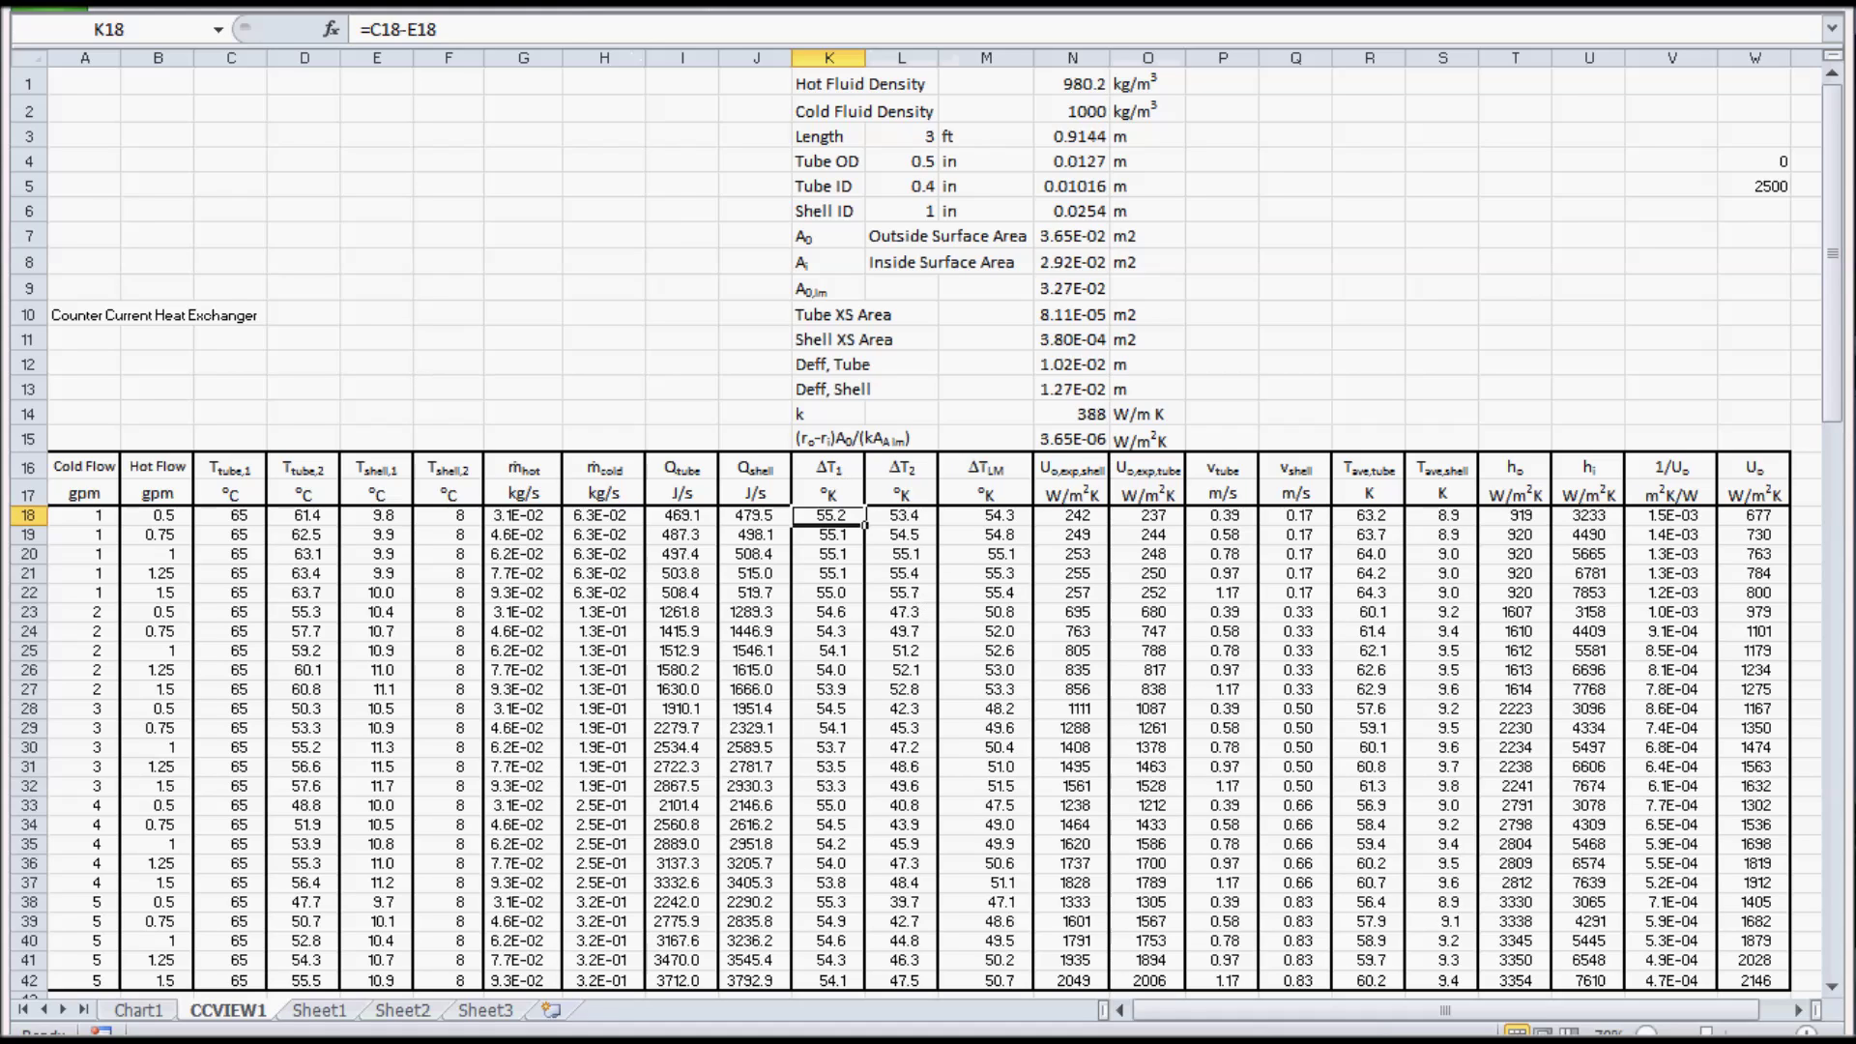
pyautogui.click(557, 27)
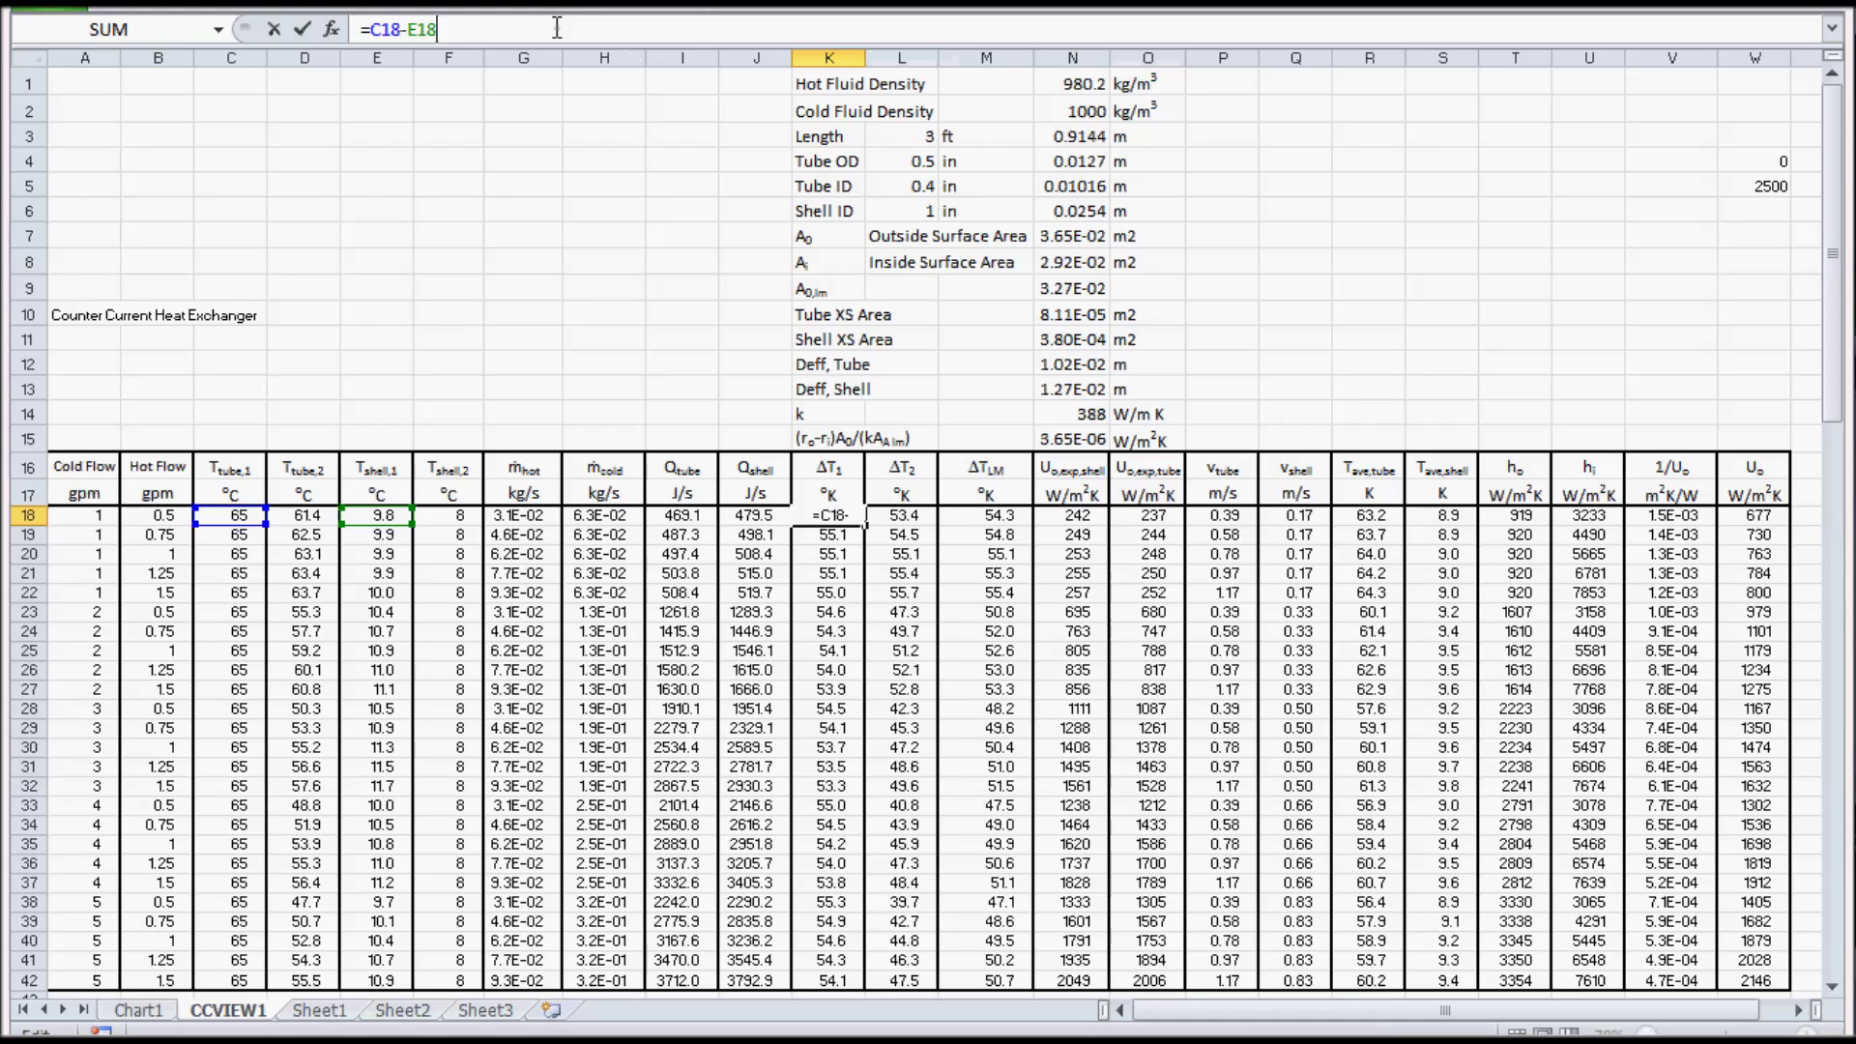
pyautogui.click(909, 520)
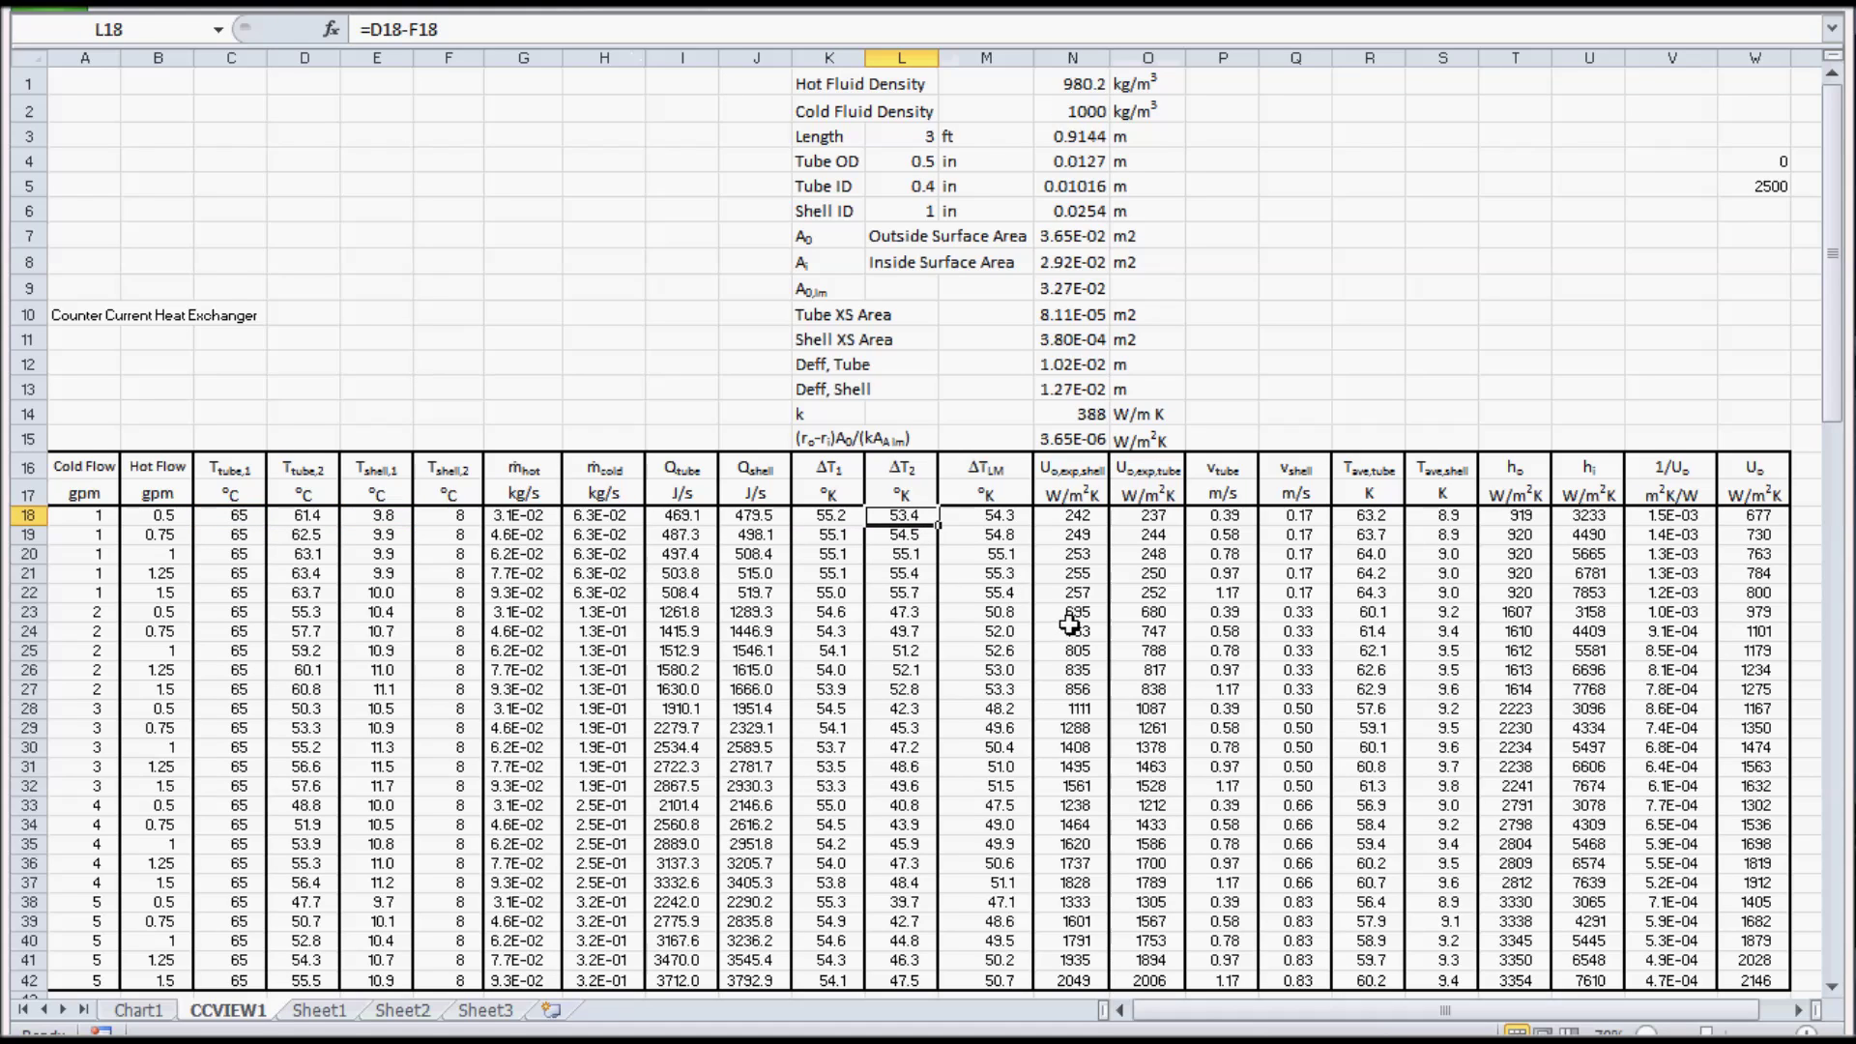
pyautogui.click(609, 29)
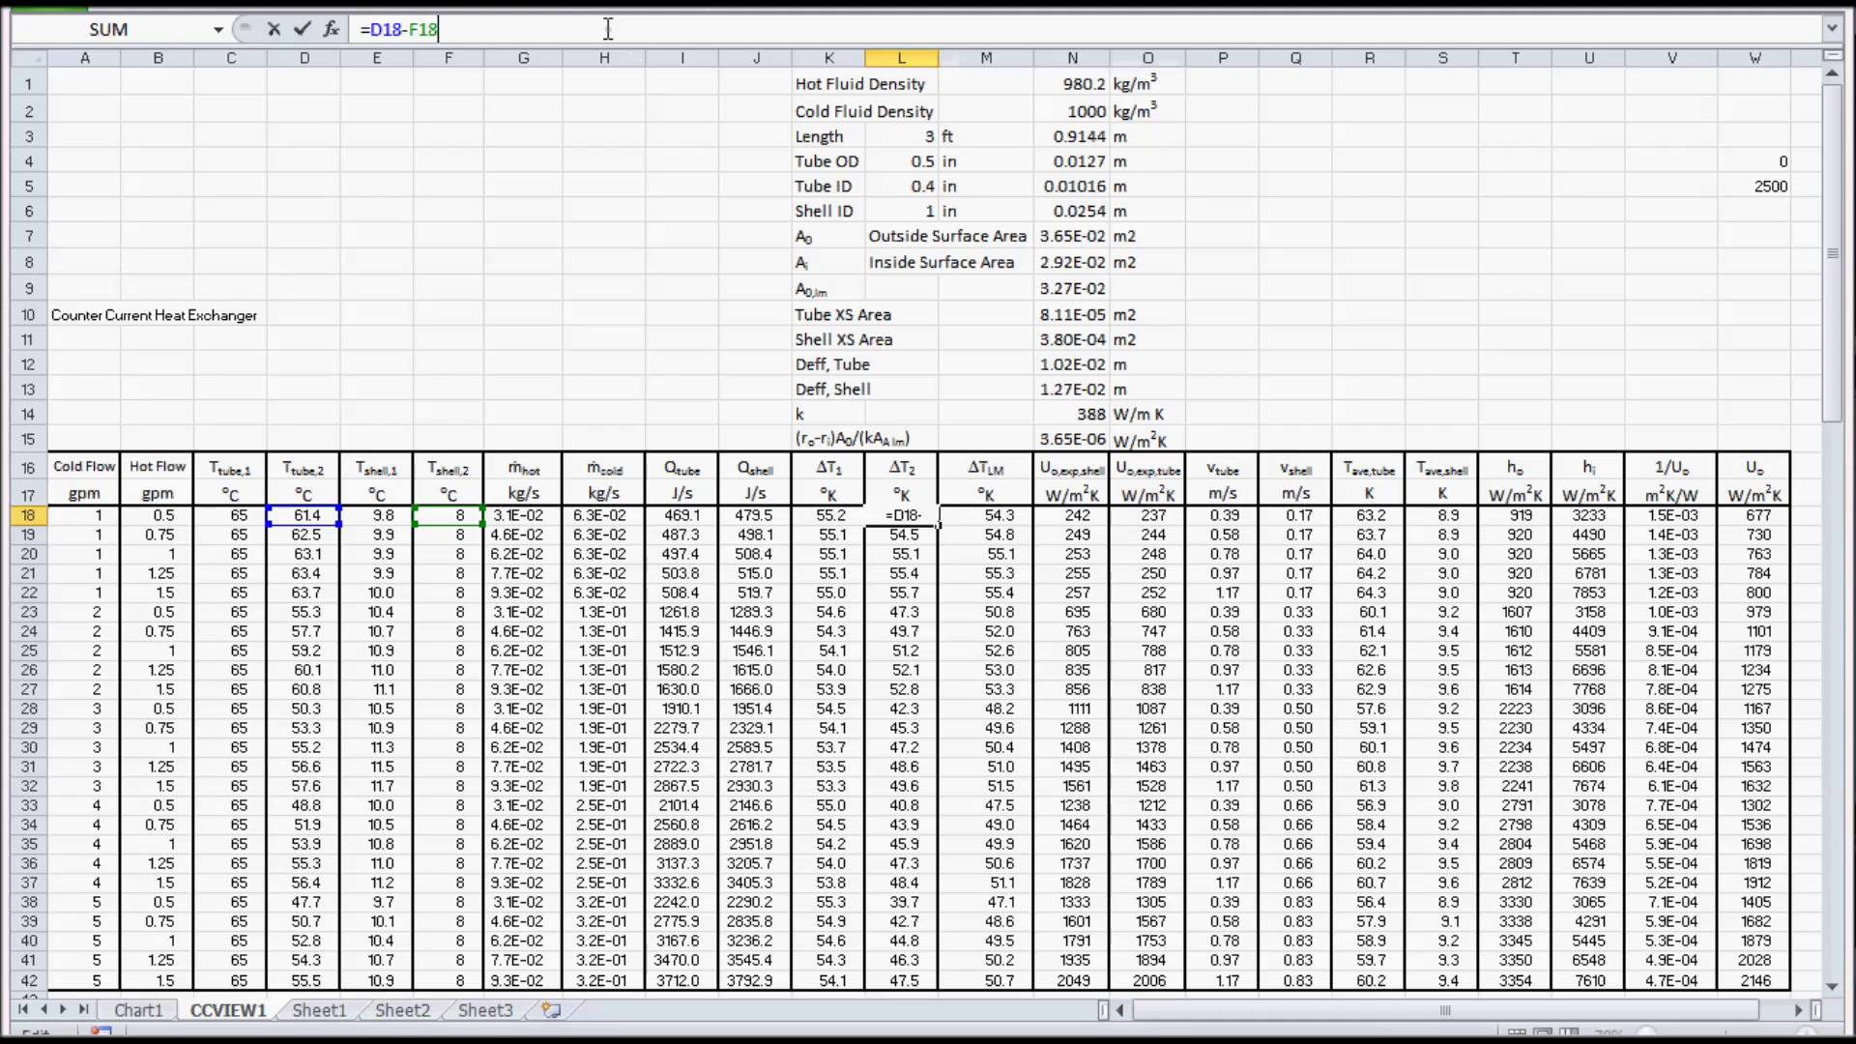
pyautogui.press('Return')
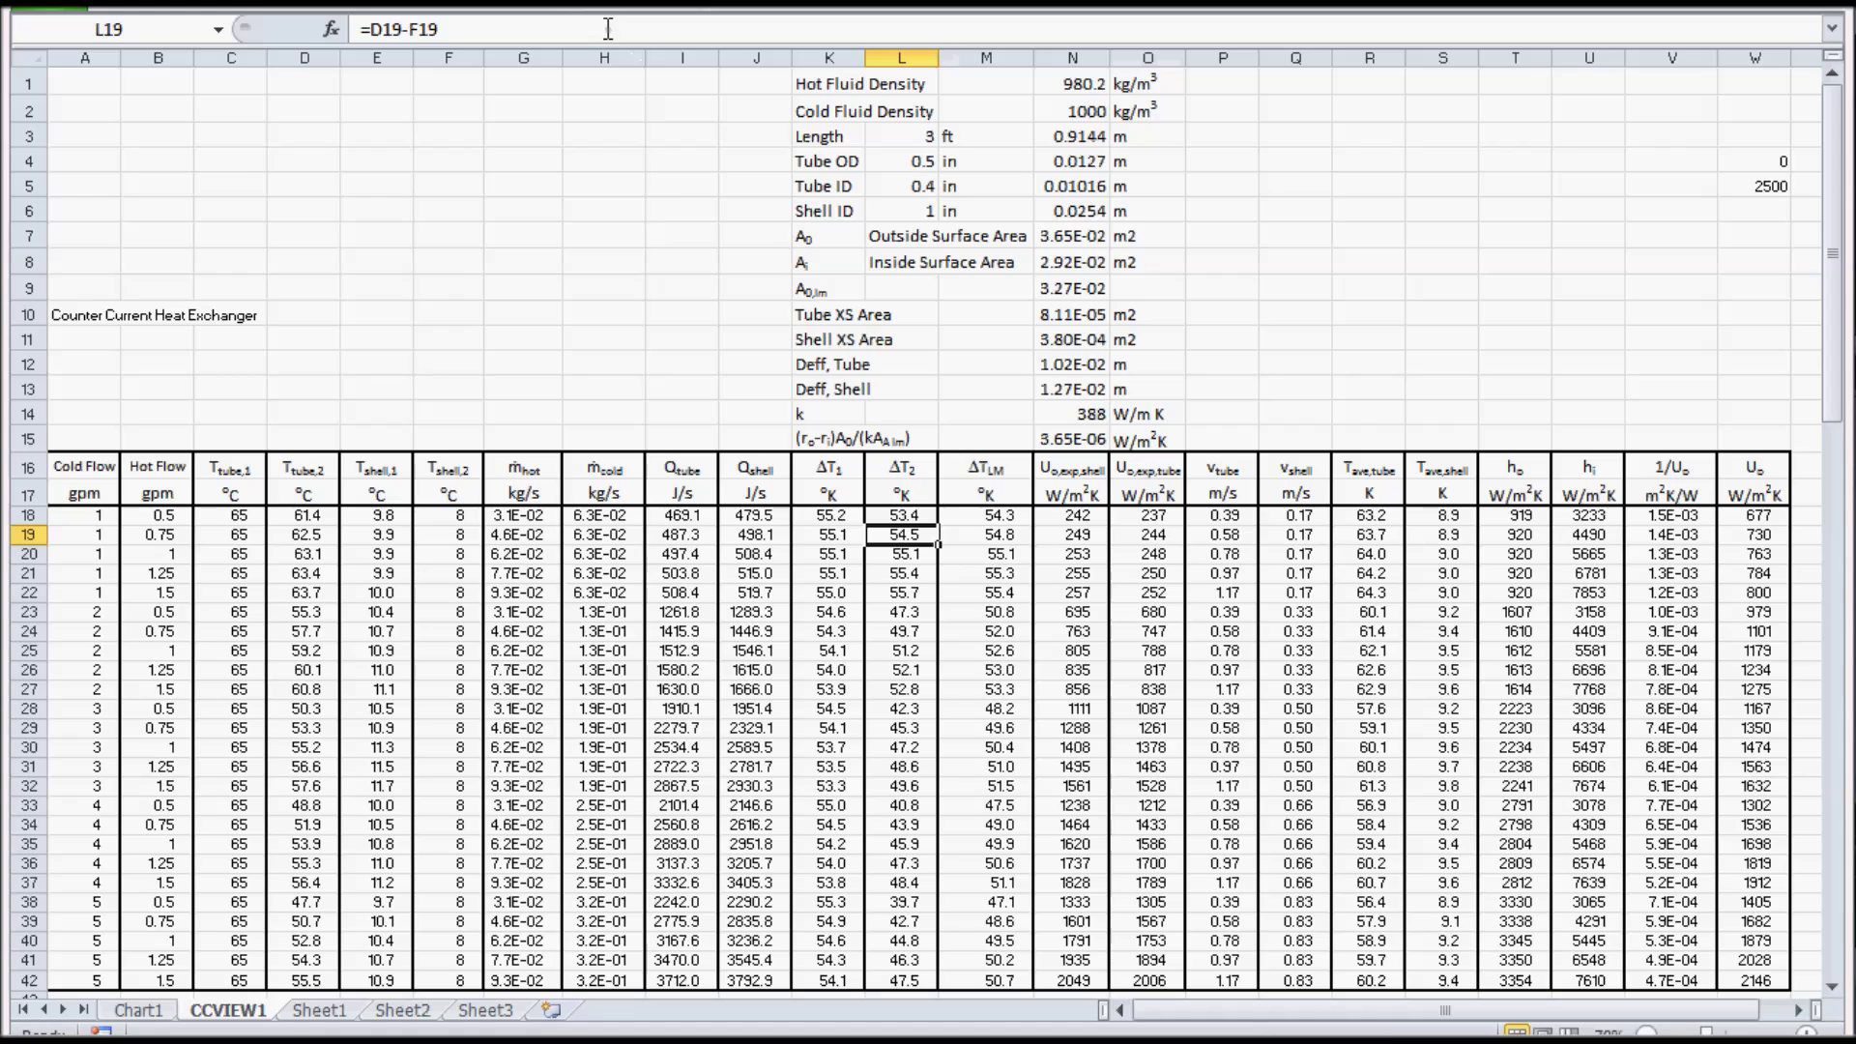
pyautogui.click(986, 518)
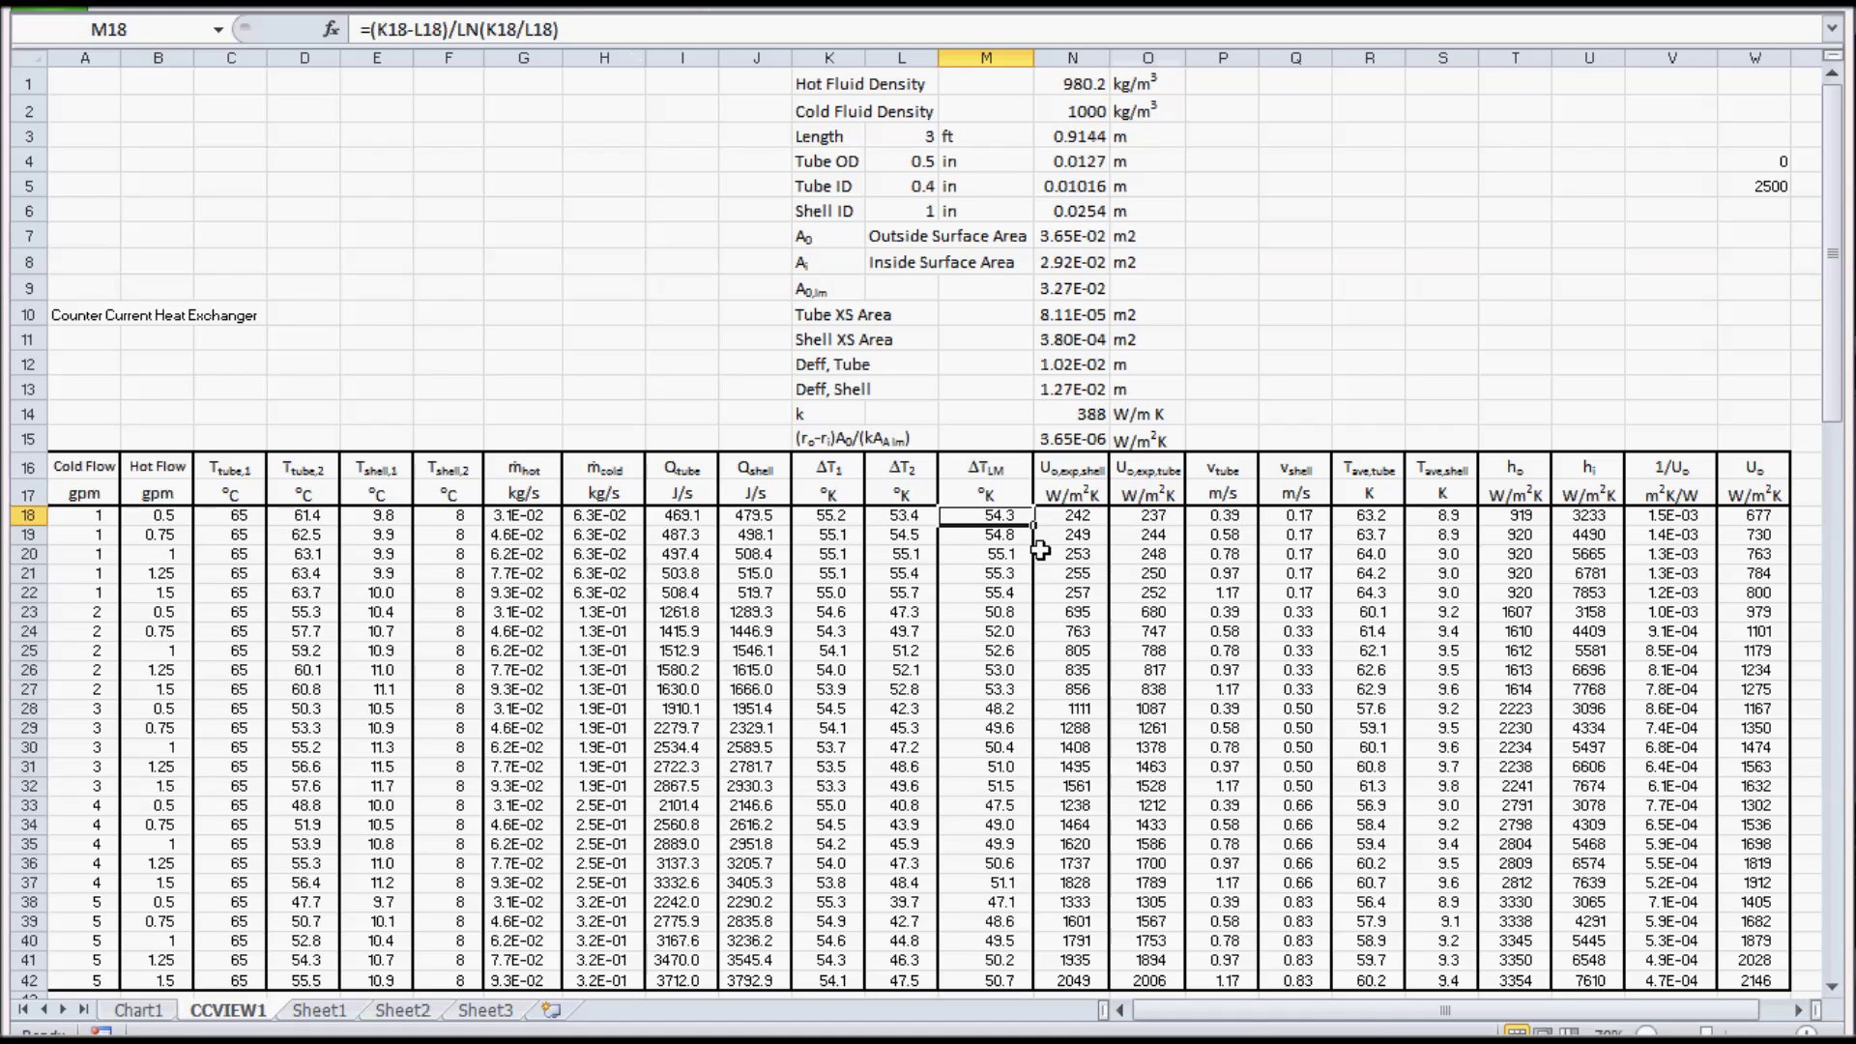
pyautogui.click(665, 27)
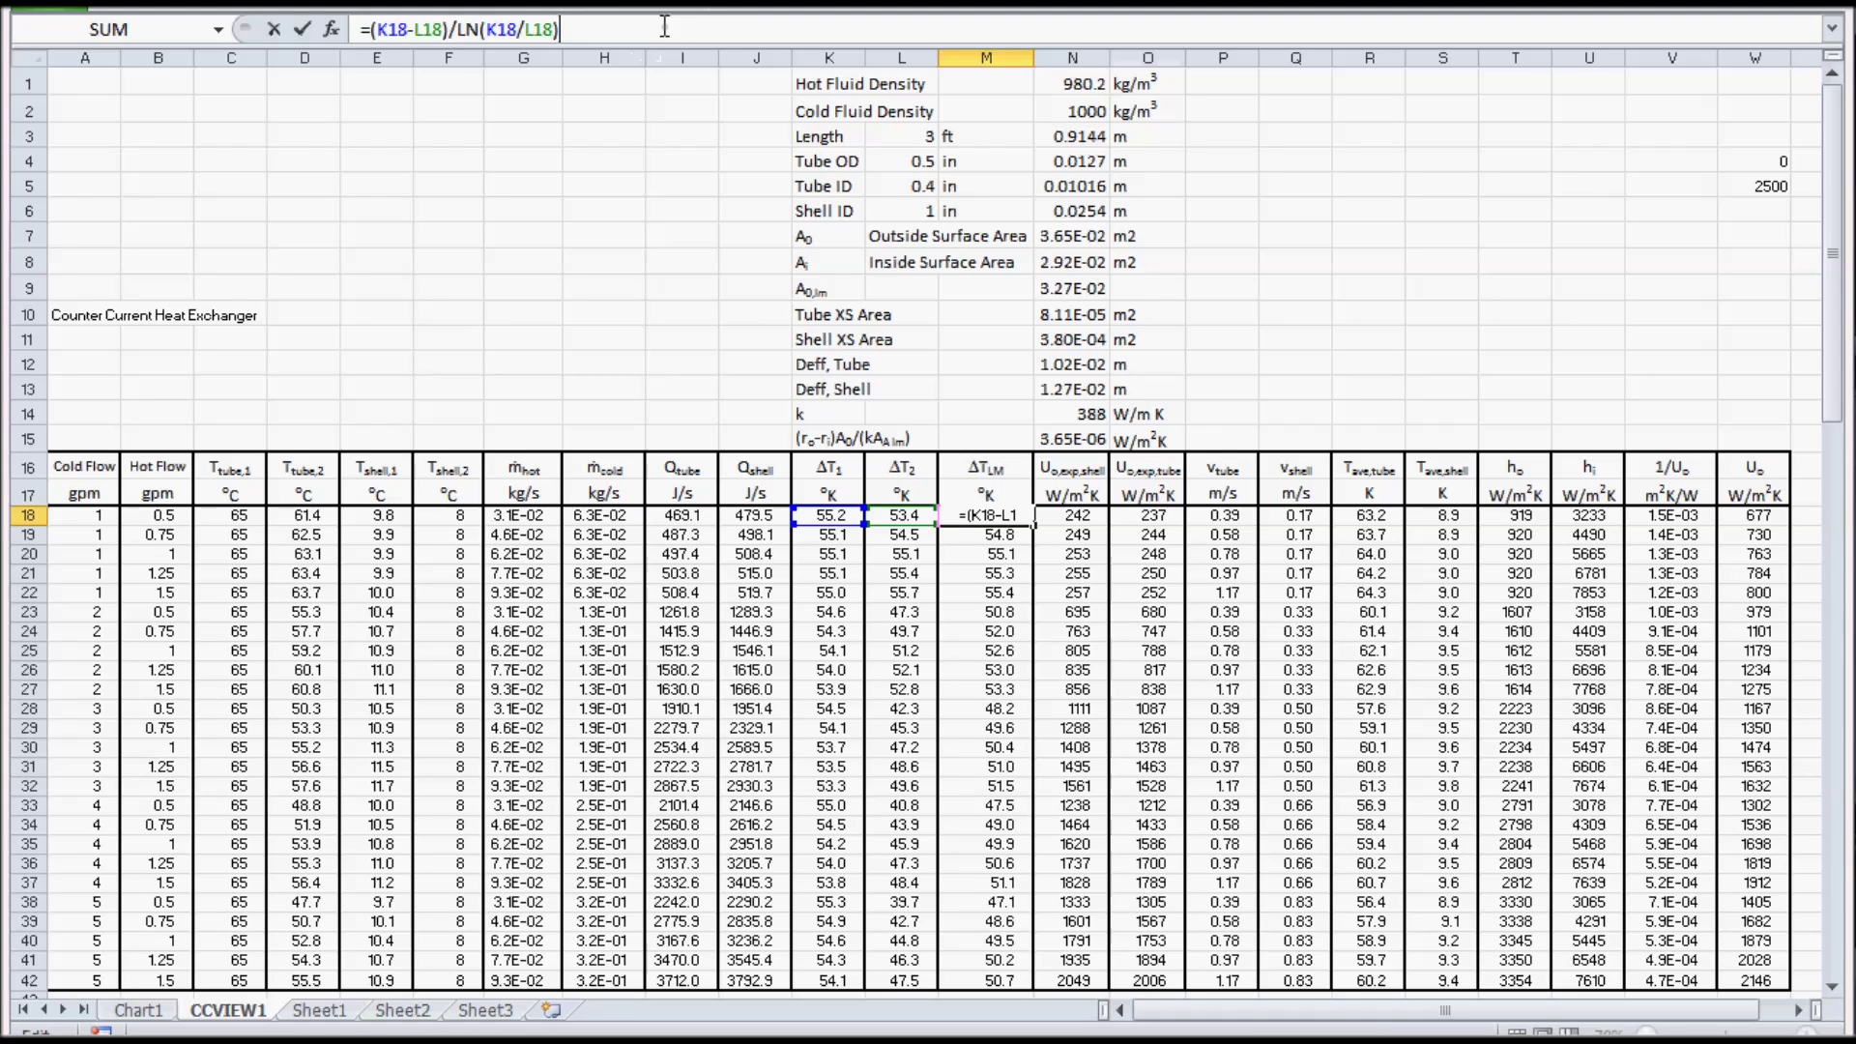
pyautogui.press('Return')
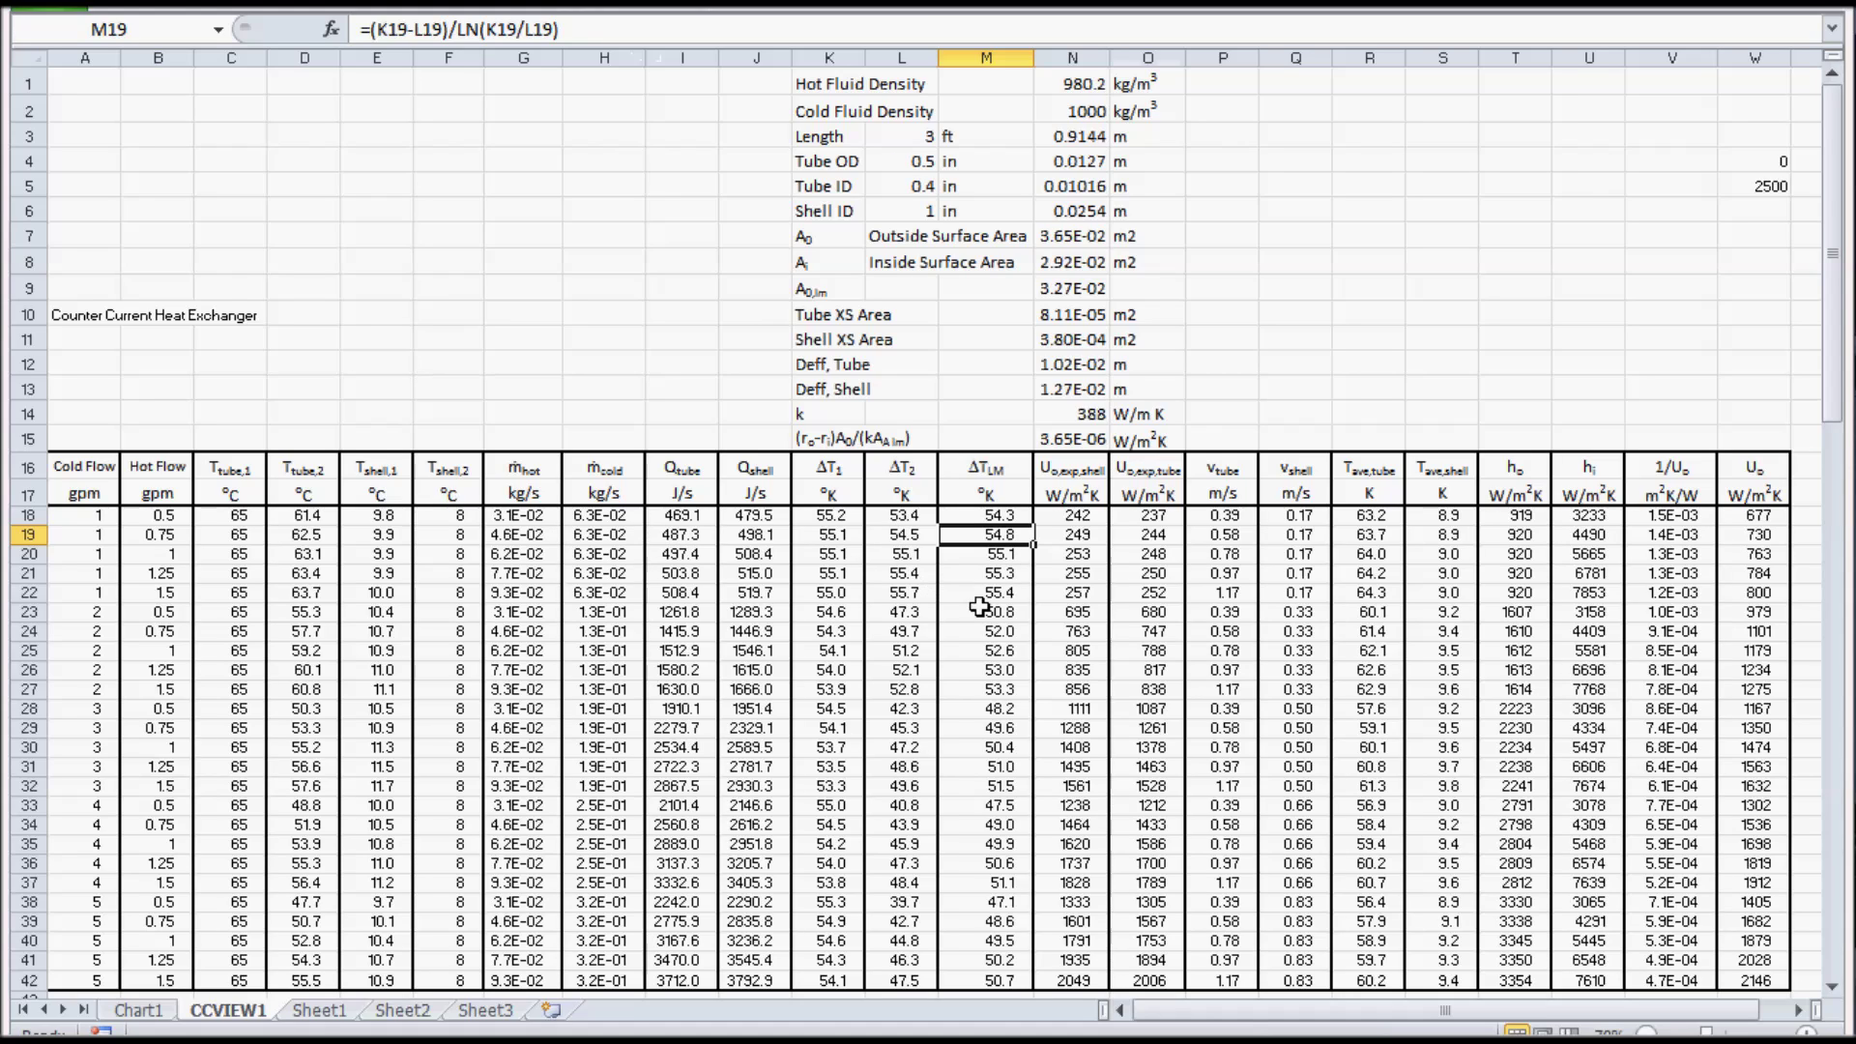
# Trace the experimental overall heat transfer coefficient formulas for shell and tube in N18 and O18 to their referenced cells.
pyautogui.click(1078, 519)
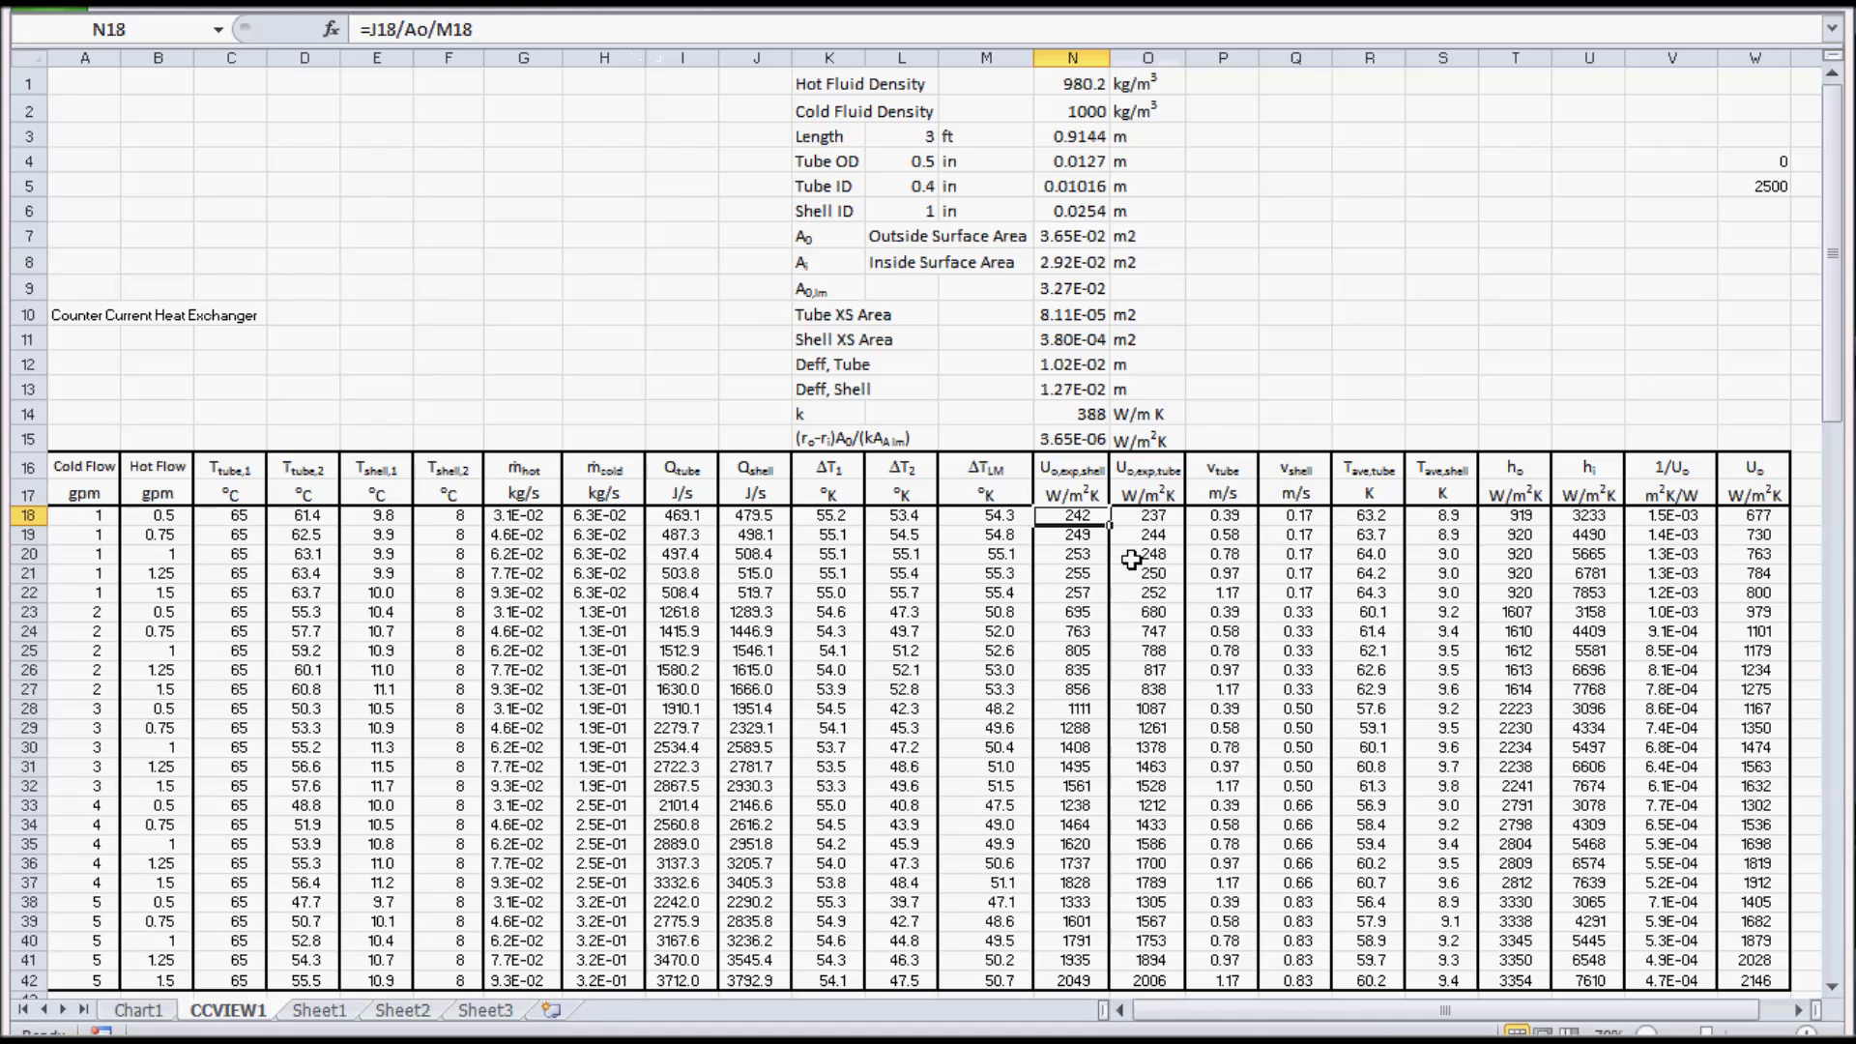
pyautogui.click(566, 29)
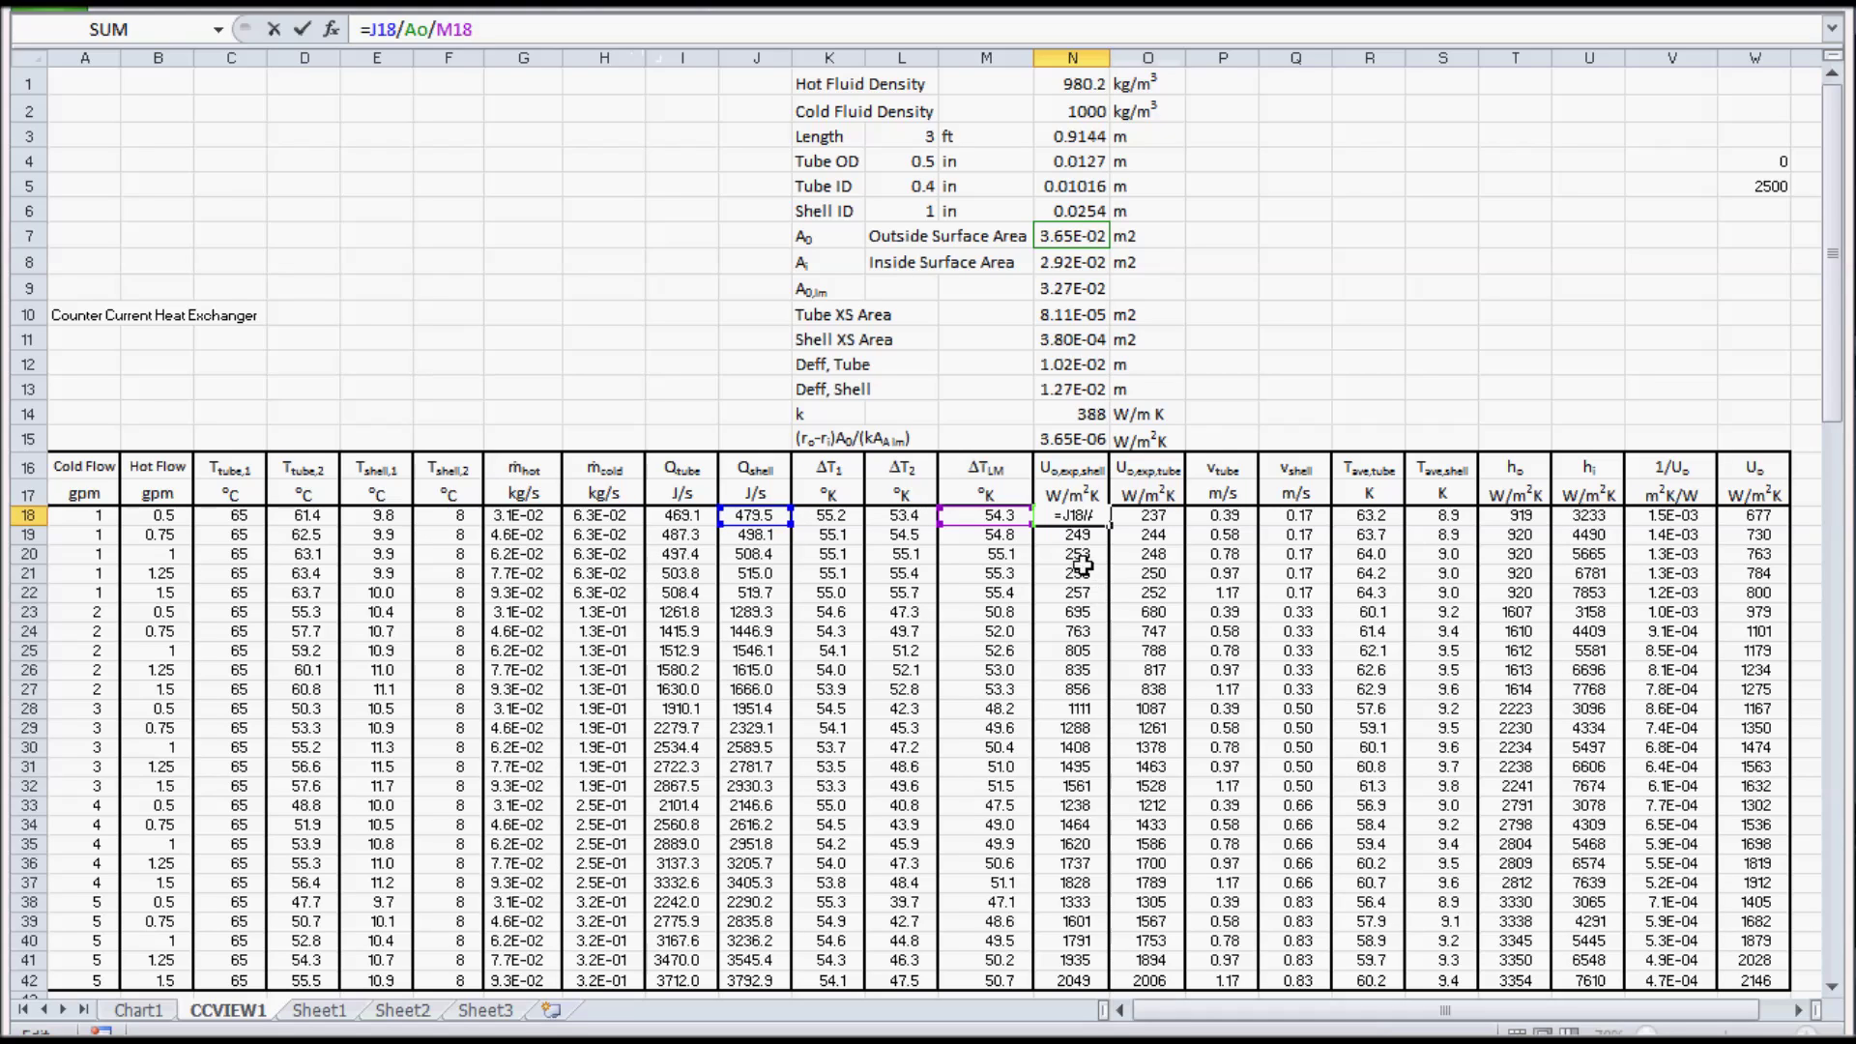
pyautogui.click(1054, 534)
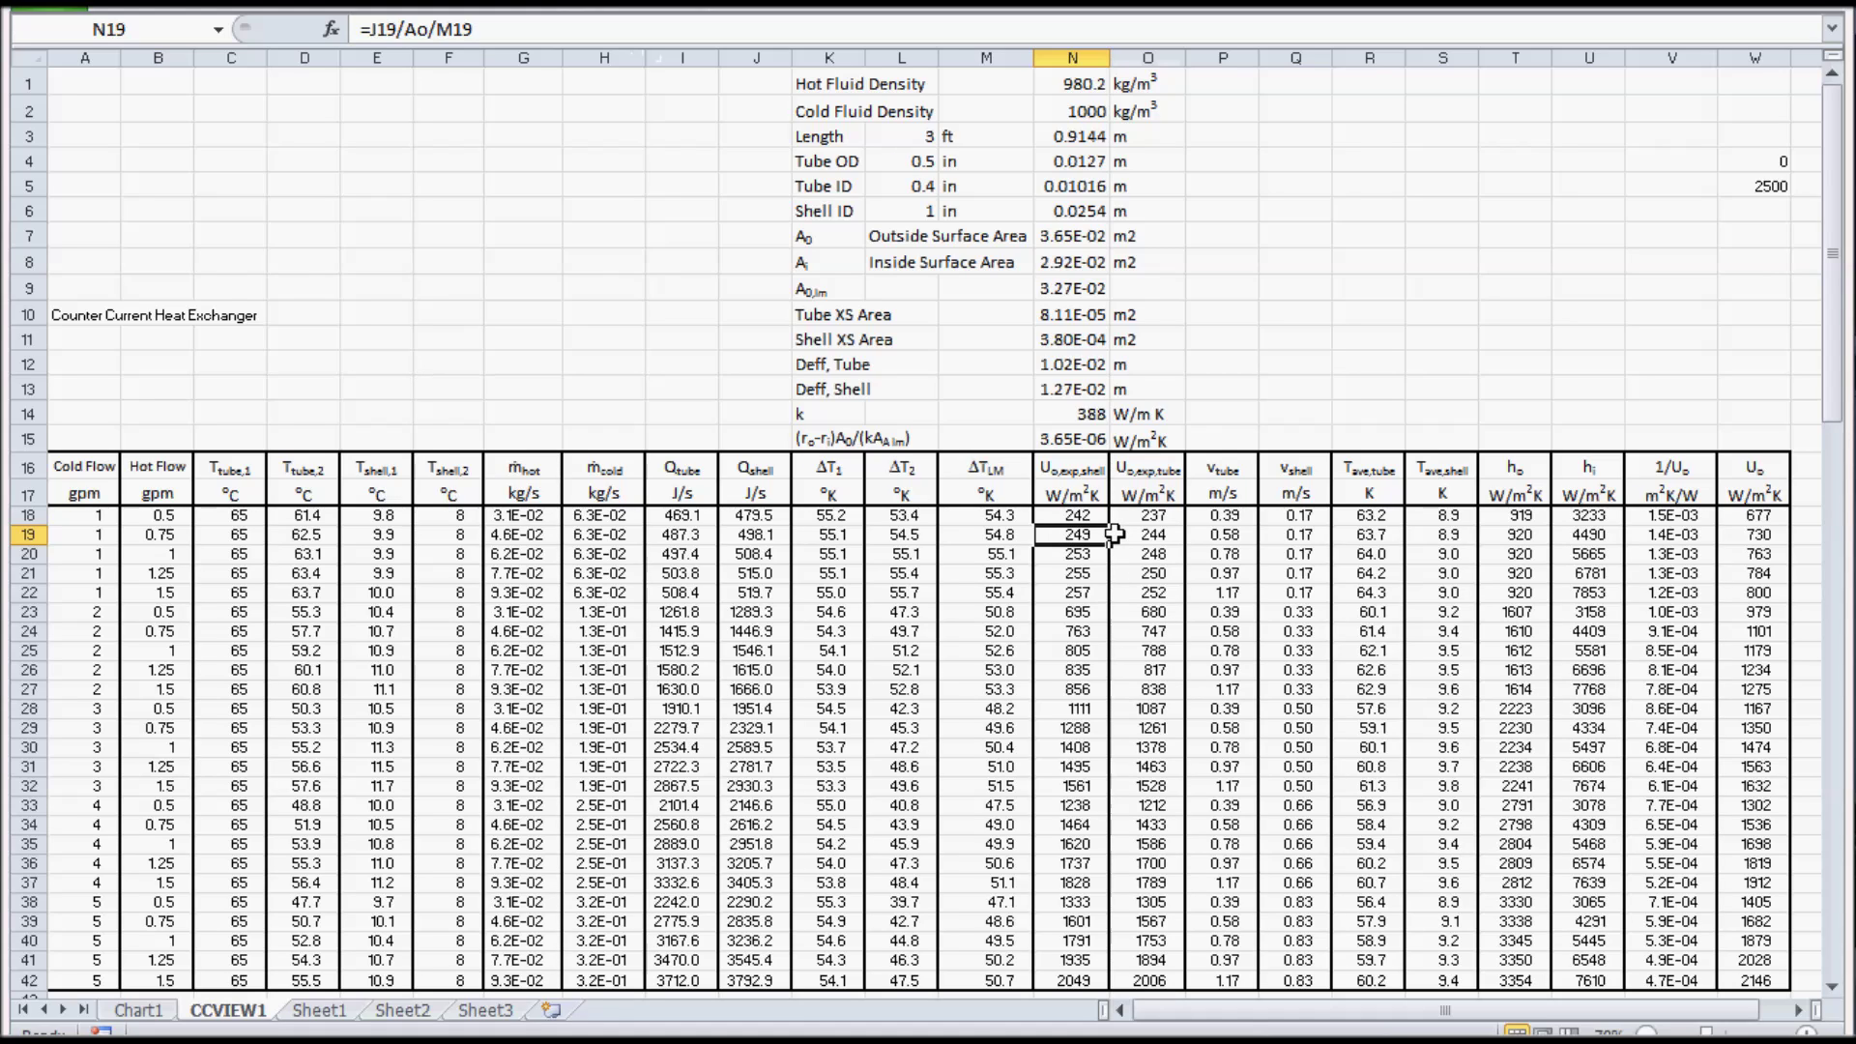
pyautogui.click(1159, 516)
pyautogui.click(553, 33)
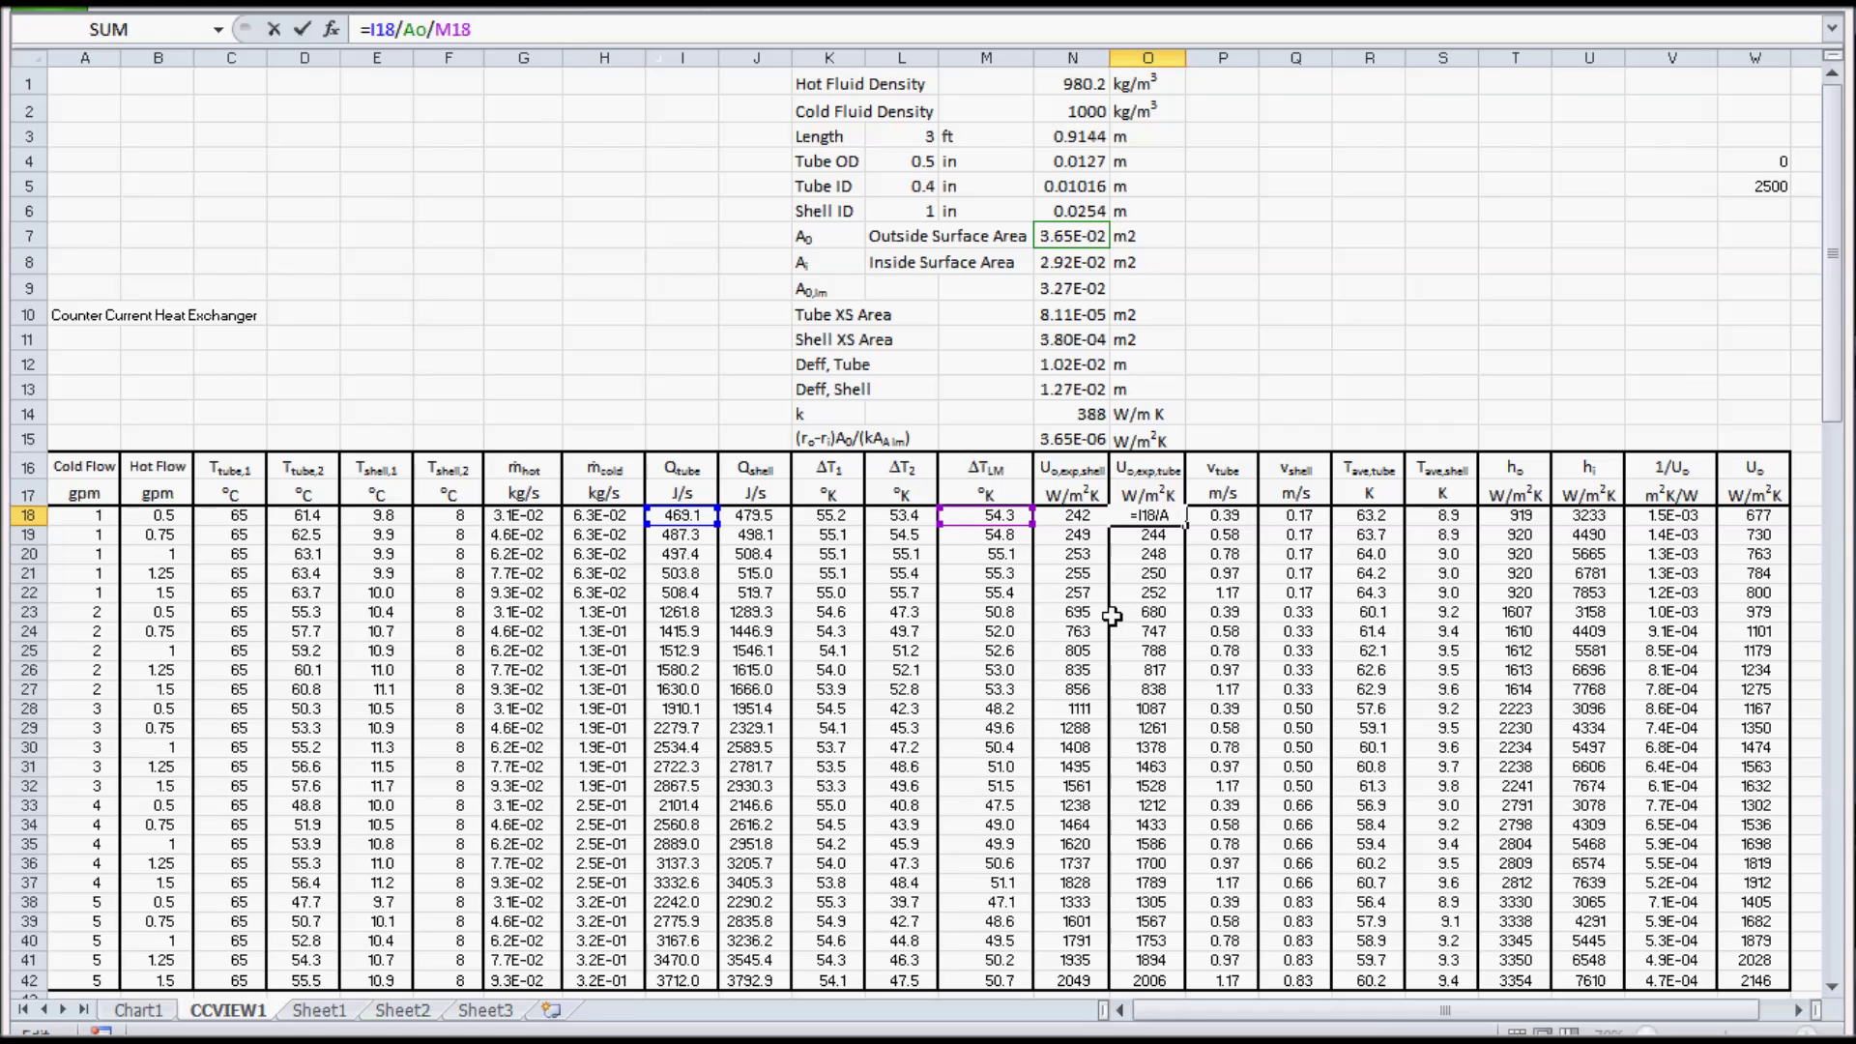
pyautogui.press('Return')
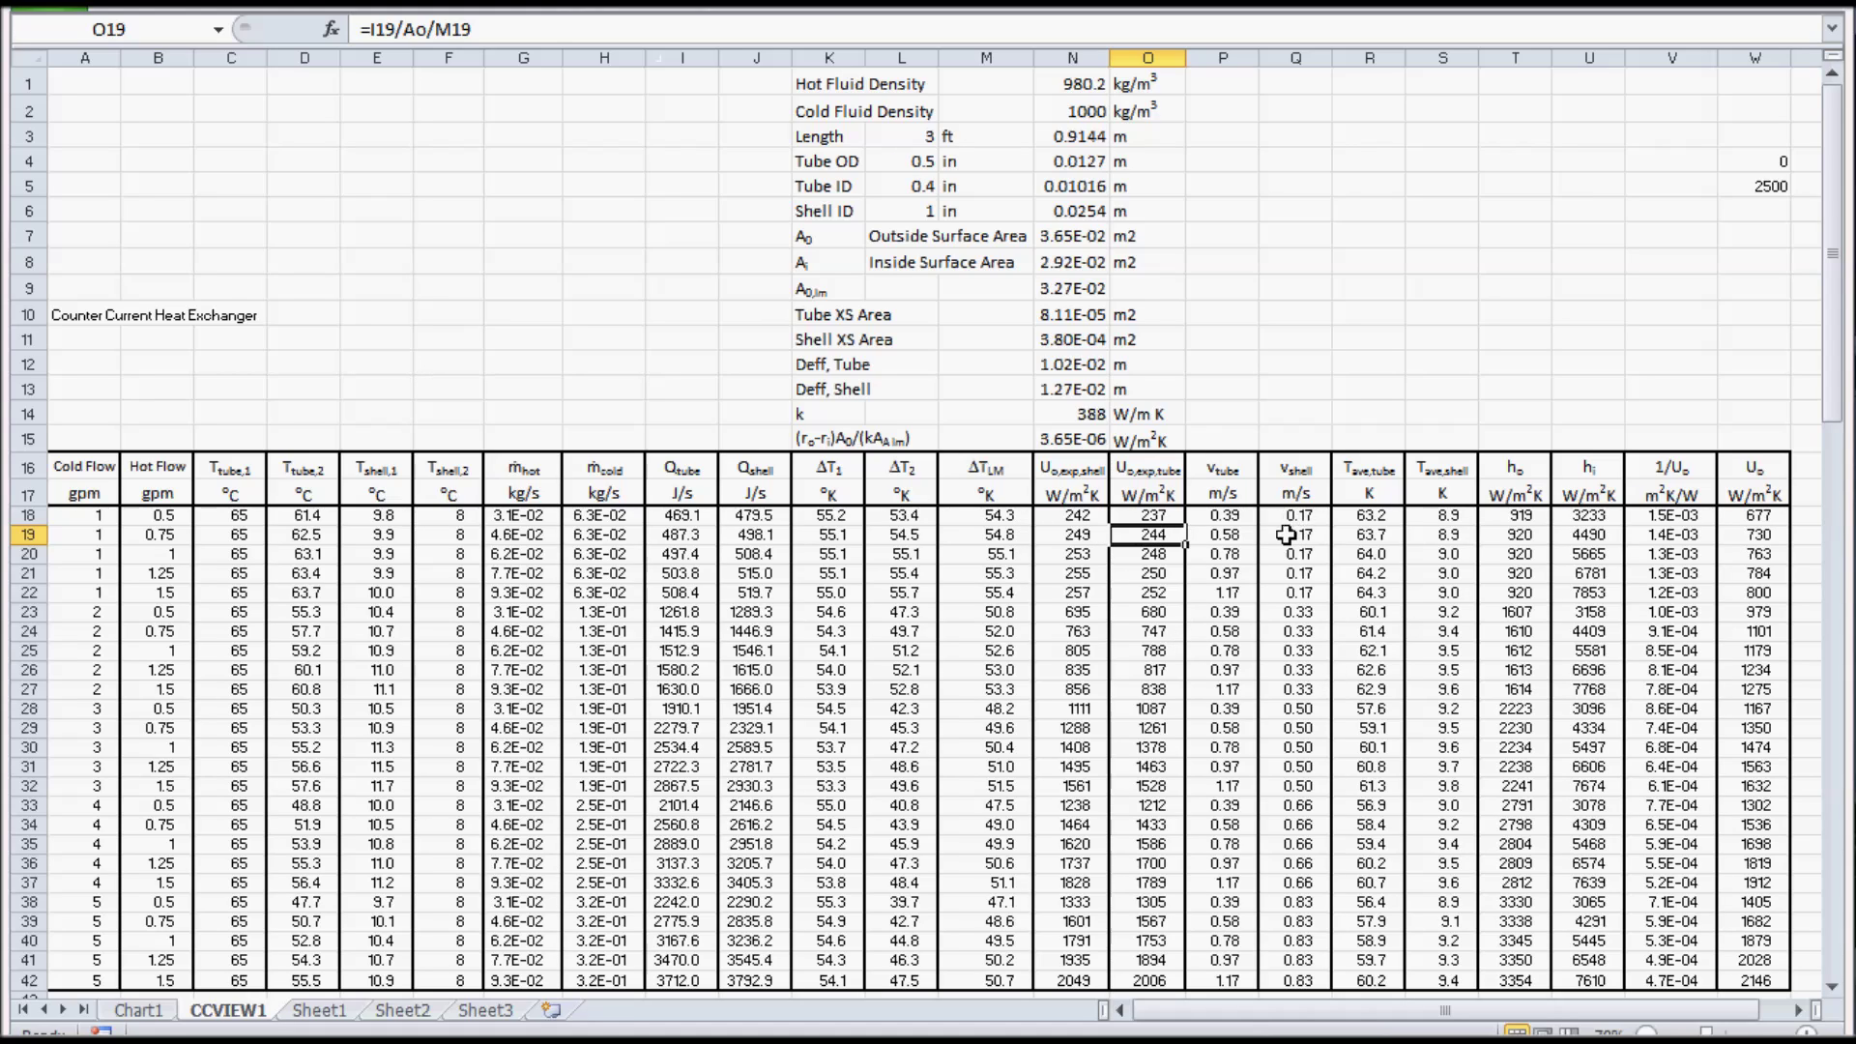
# Inspect the tube and shell velocity formulas in P18 and Q18 and the average temperature formulas in R18 and S18.
pyautogui.click(1234, 518)
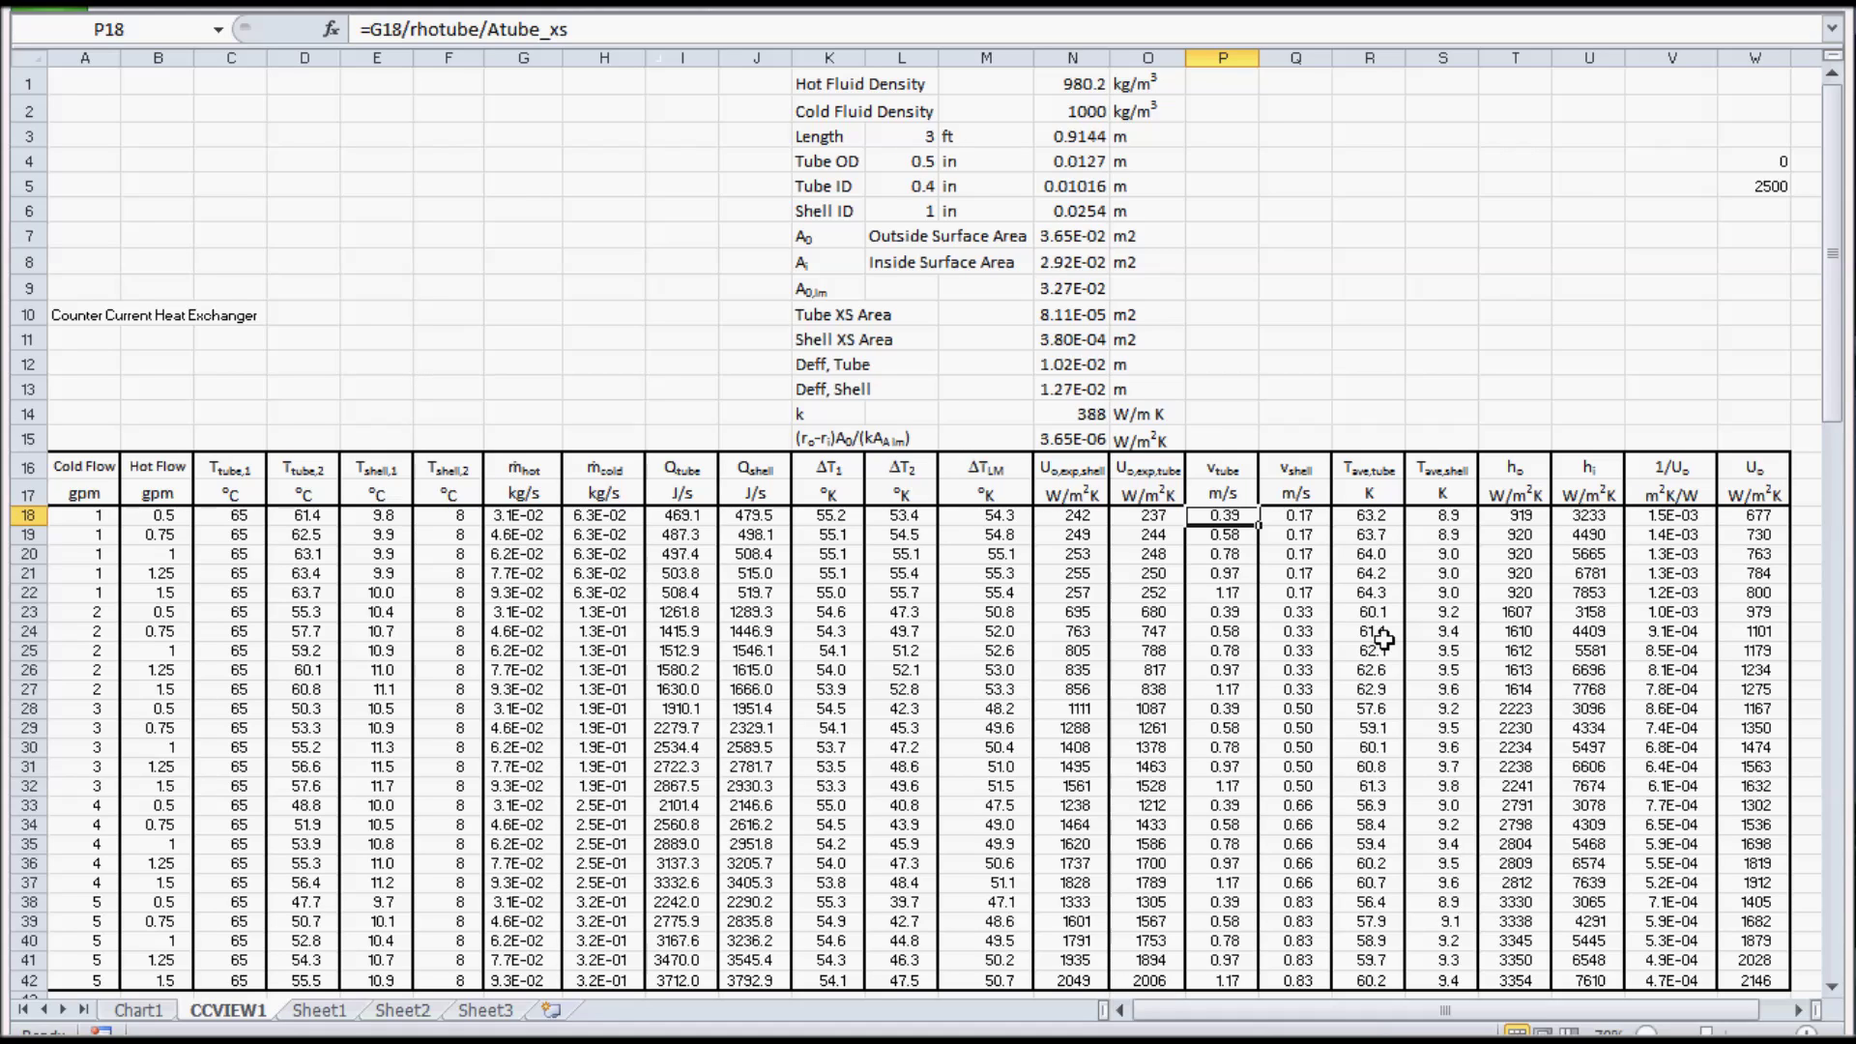
pyautogui.click(1305, 520)
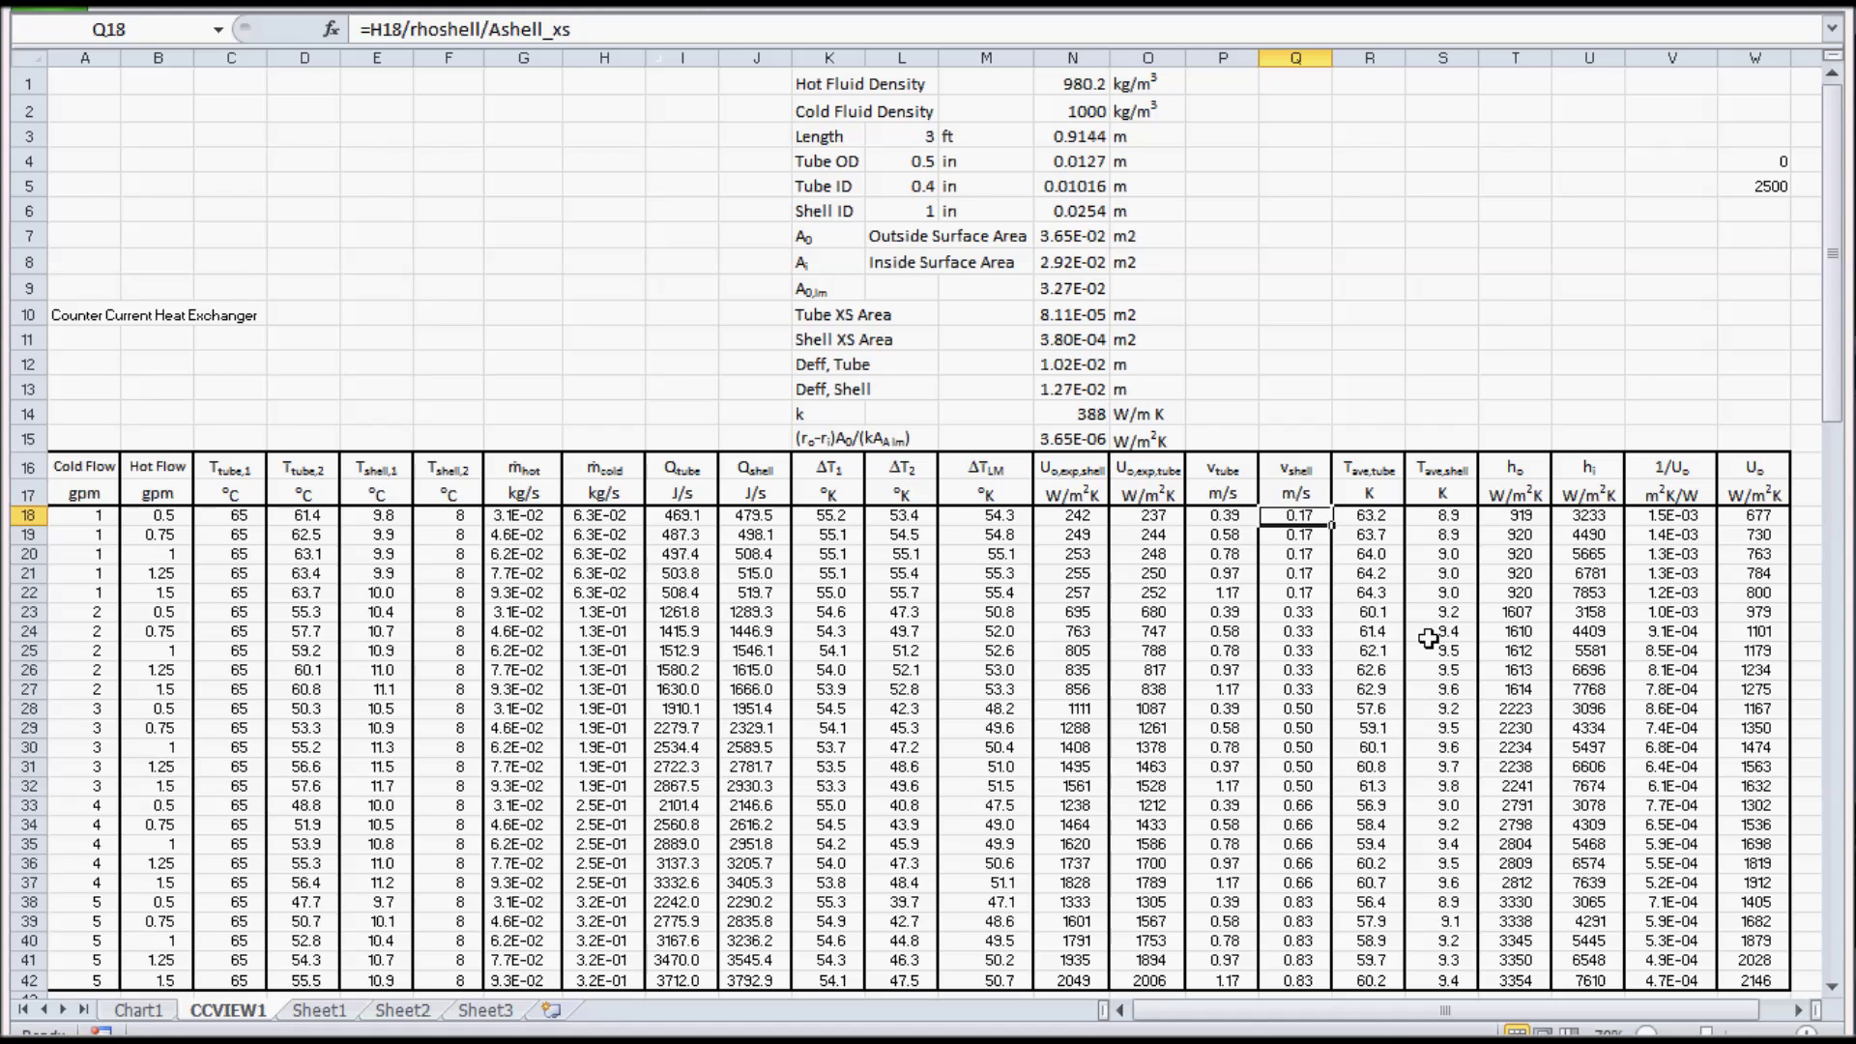
pyautogui.click(1377, 514)
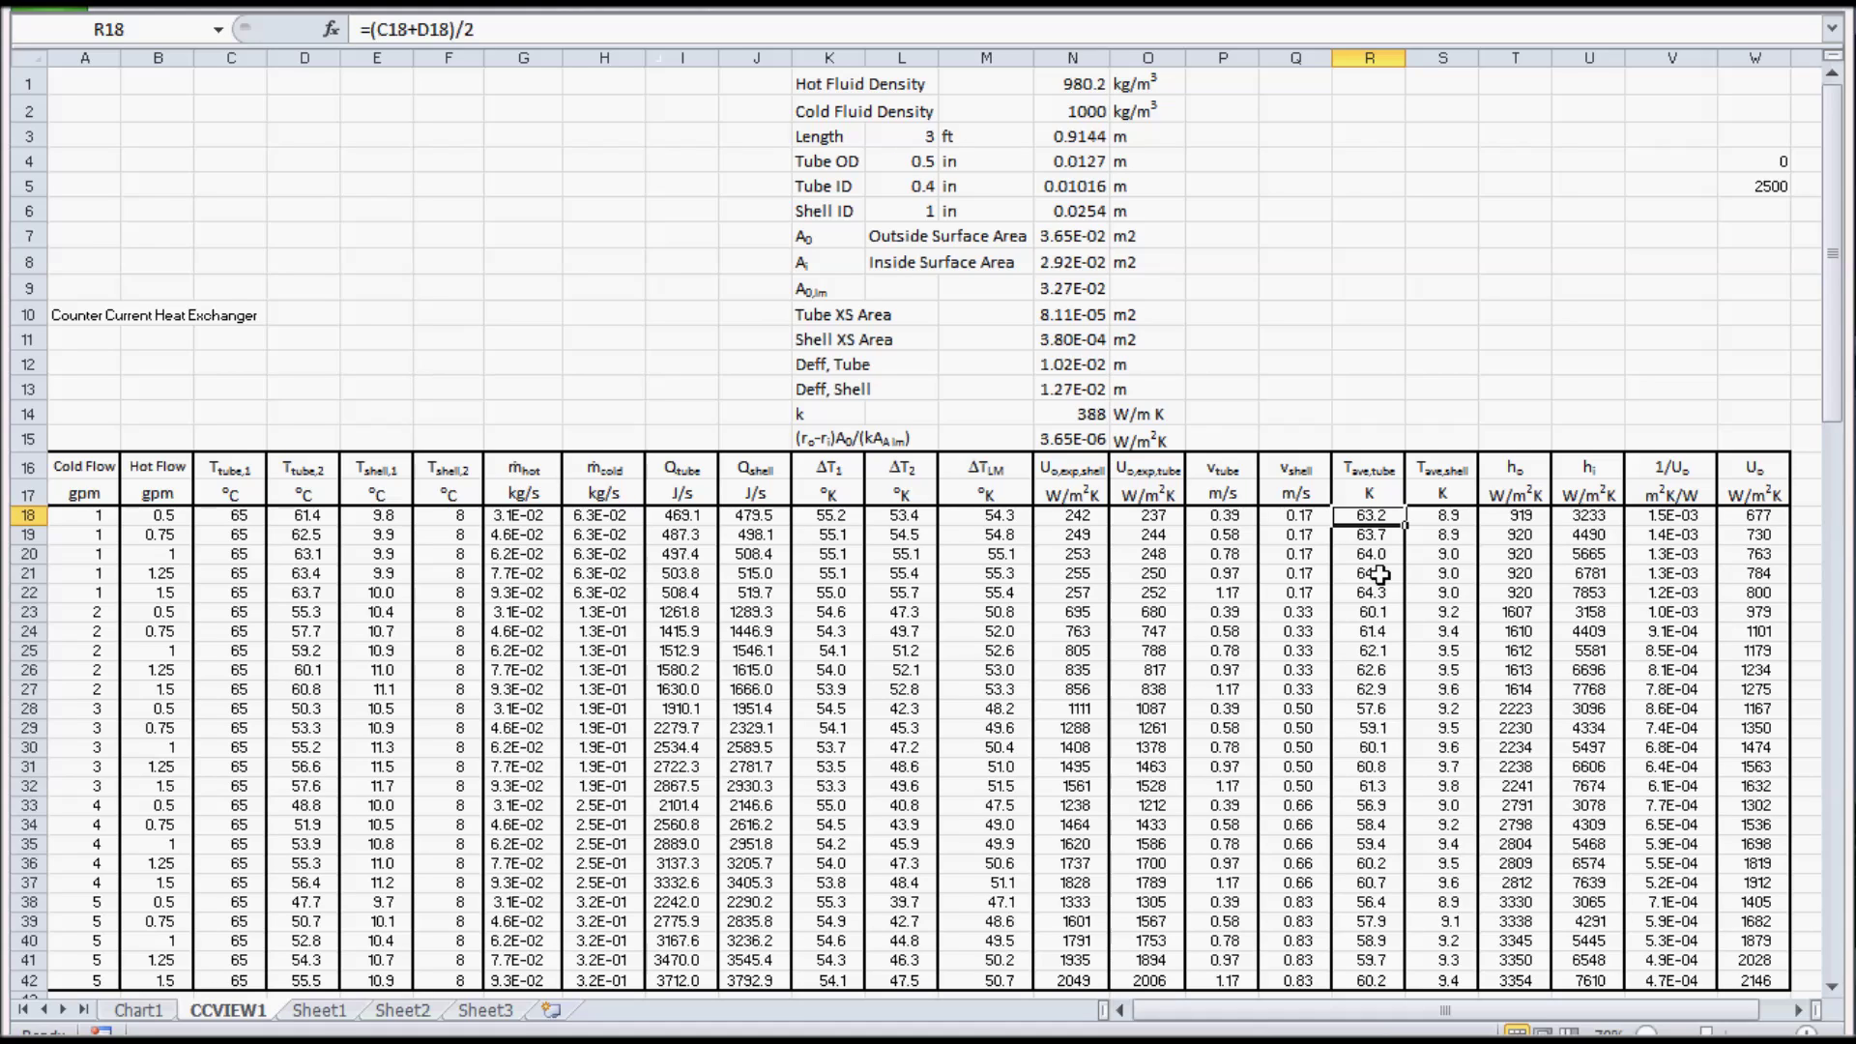
pyautogui.click(1450, 518)
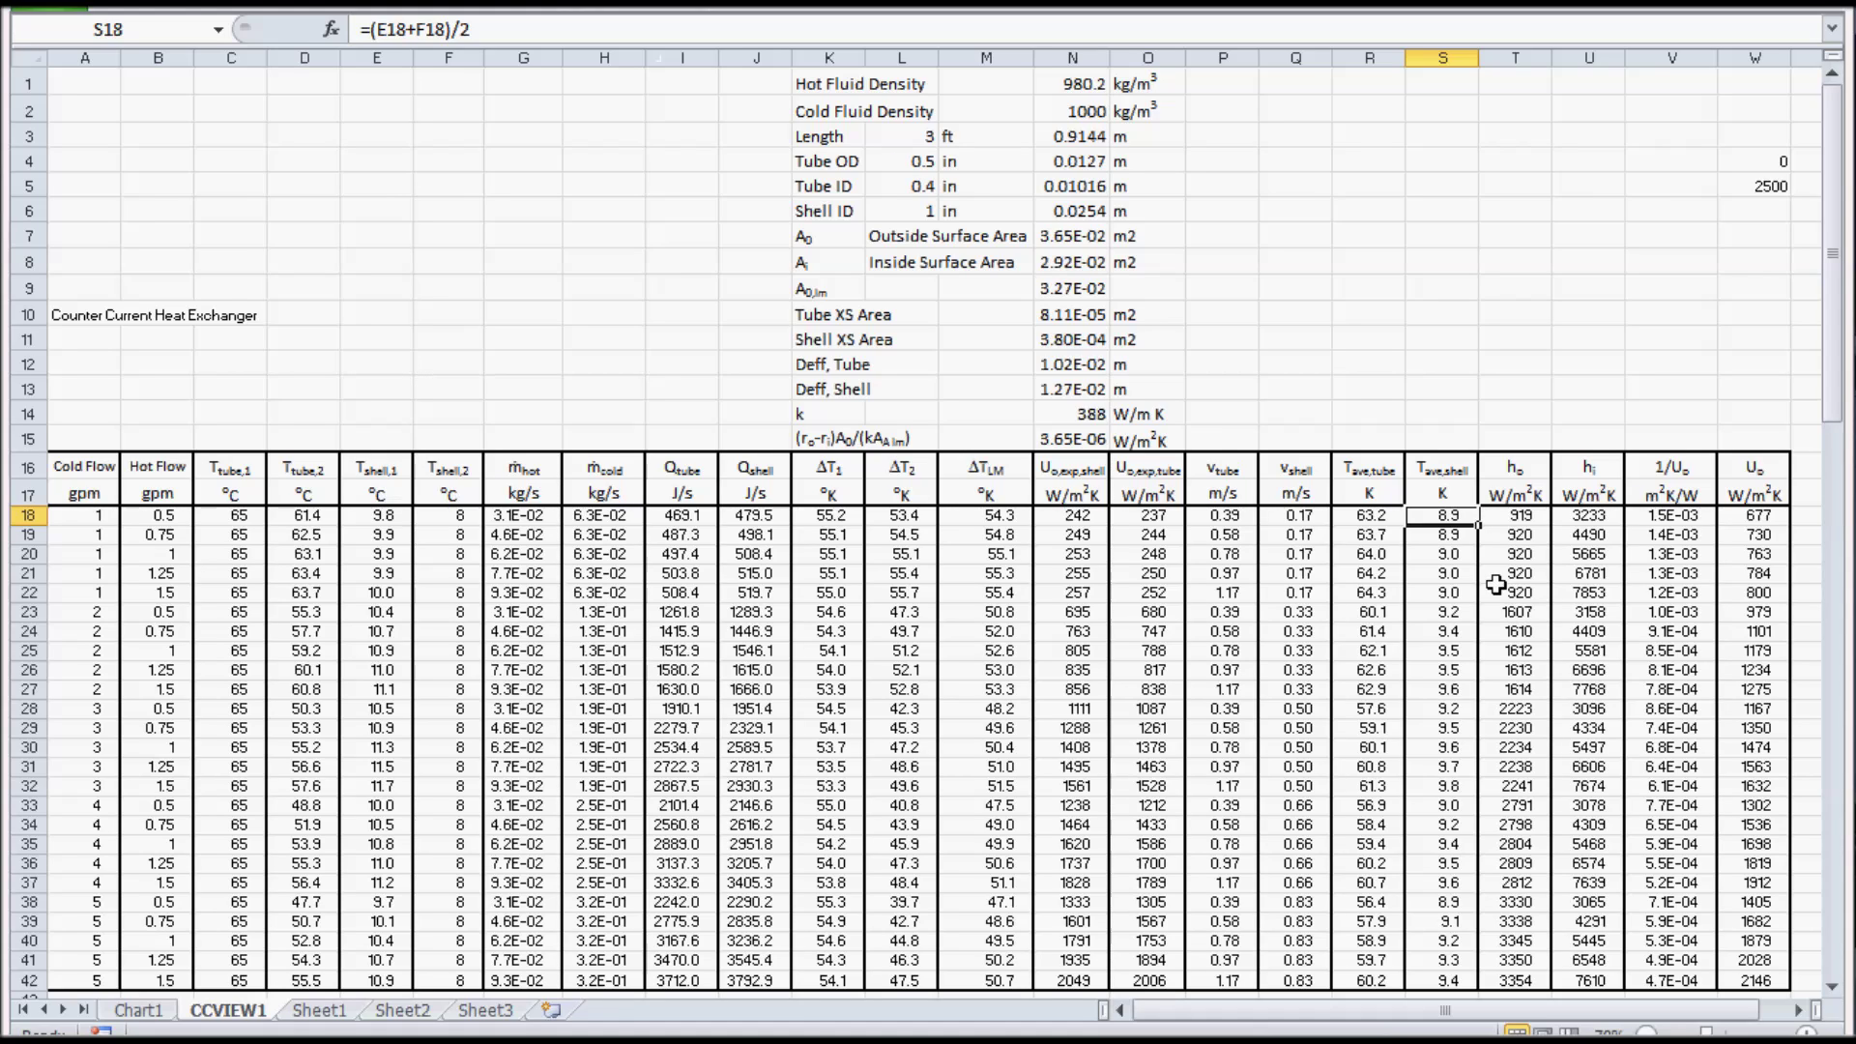
# Examine the outside and inside film coefficient formulas in T18 and U18, tracing their velocity, temperature and effective diameter references.
pyautogui.click(1504, 522)
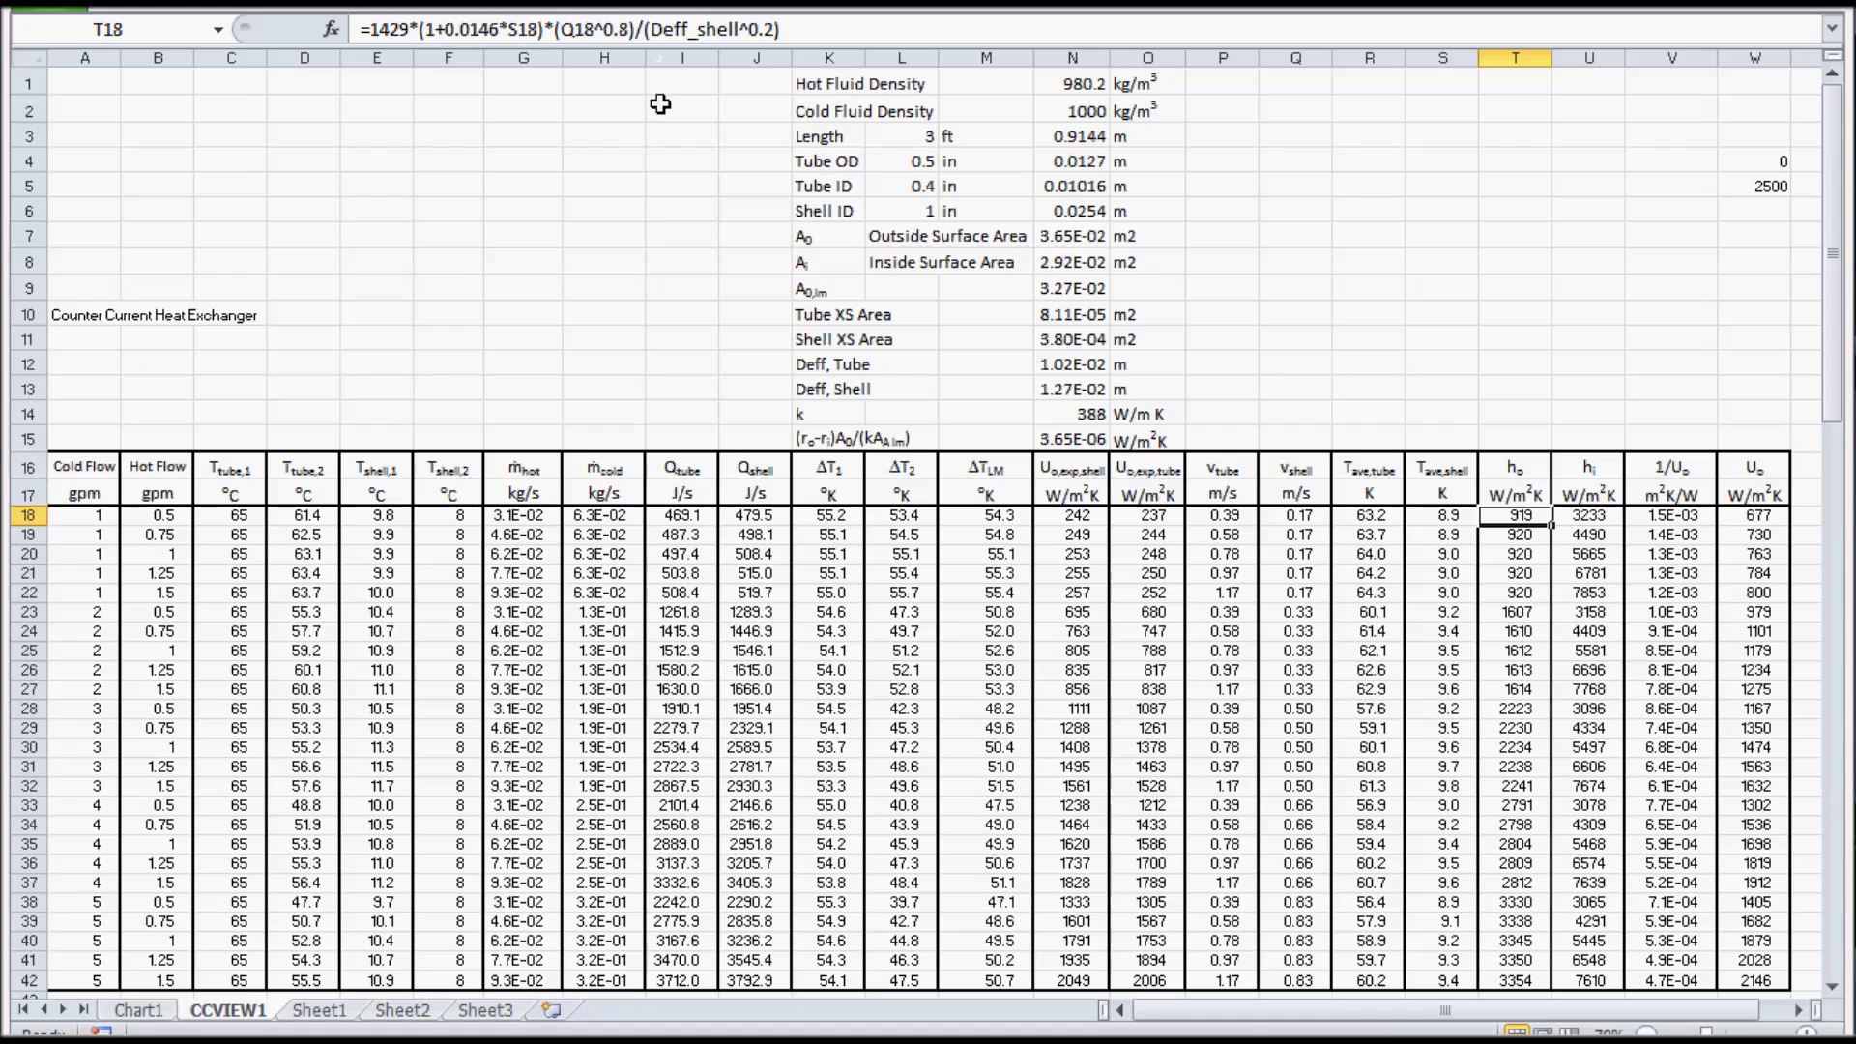
pyautogui.click(880, 32)
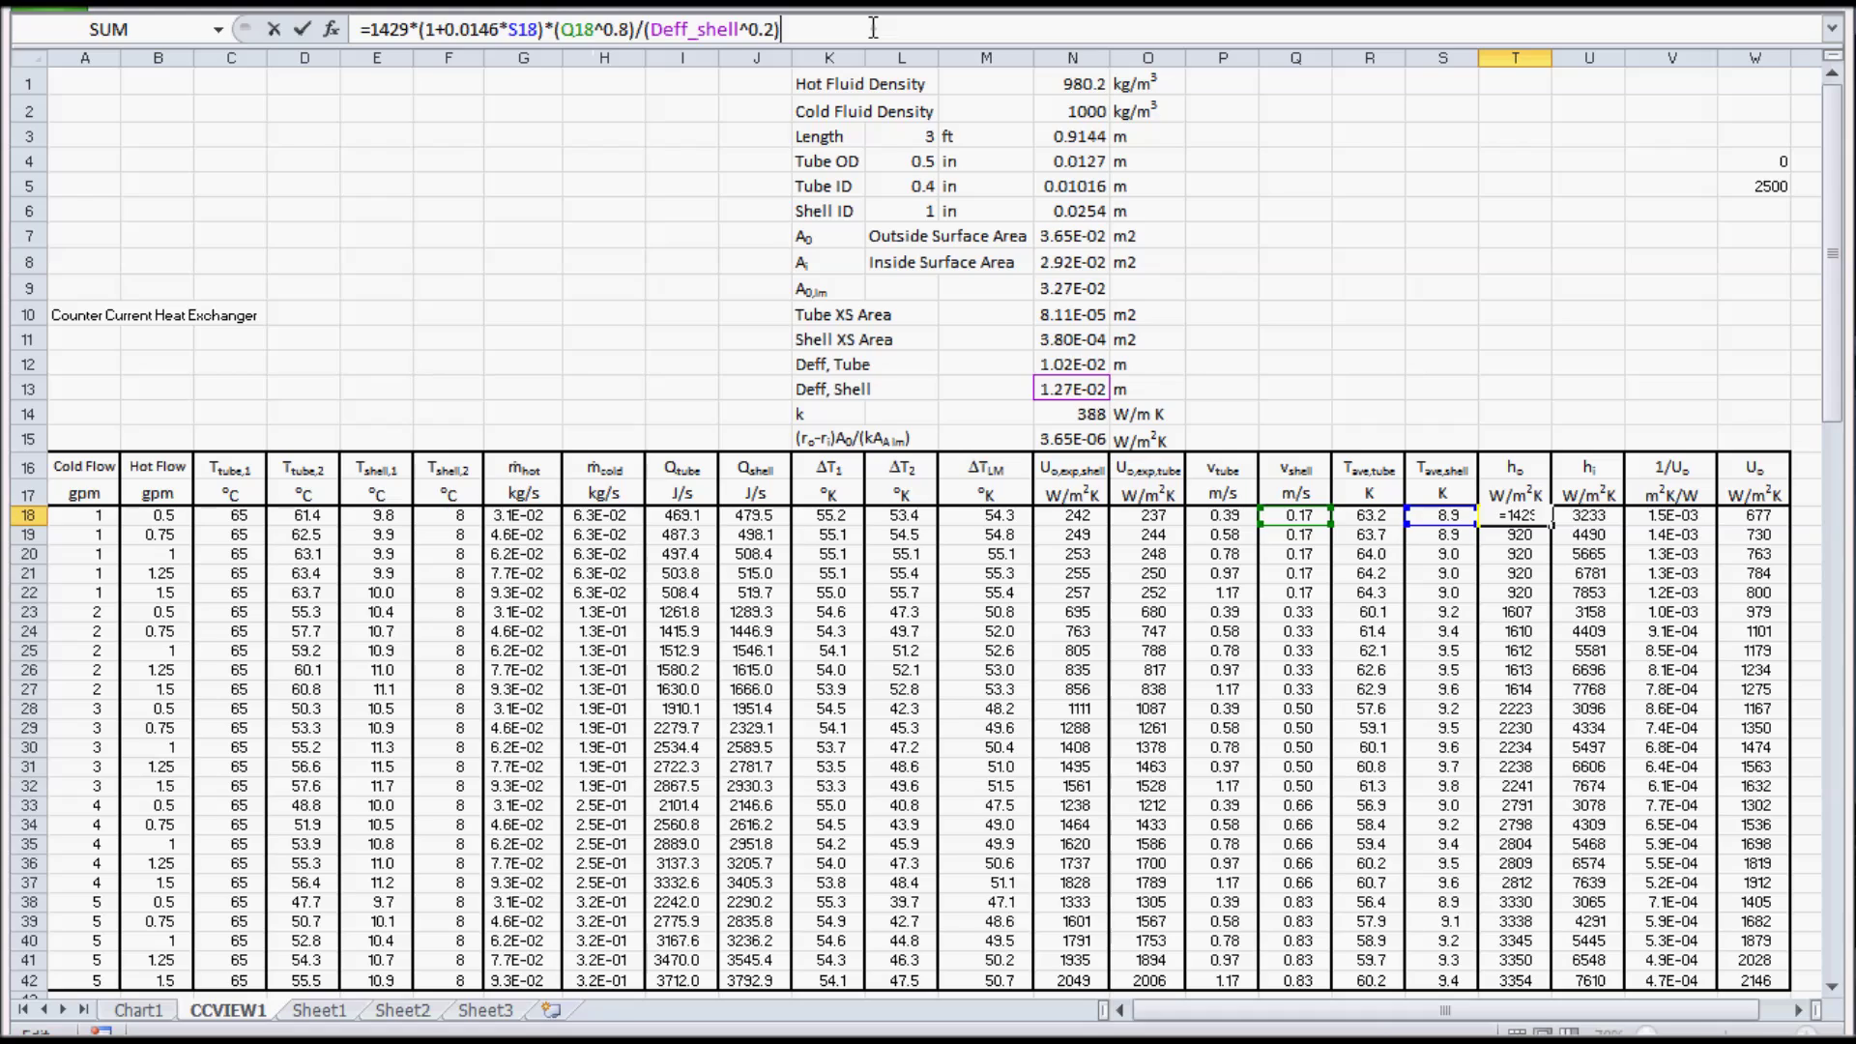
pyautogui.press('Return')
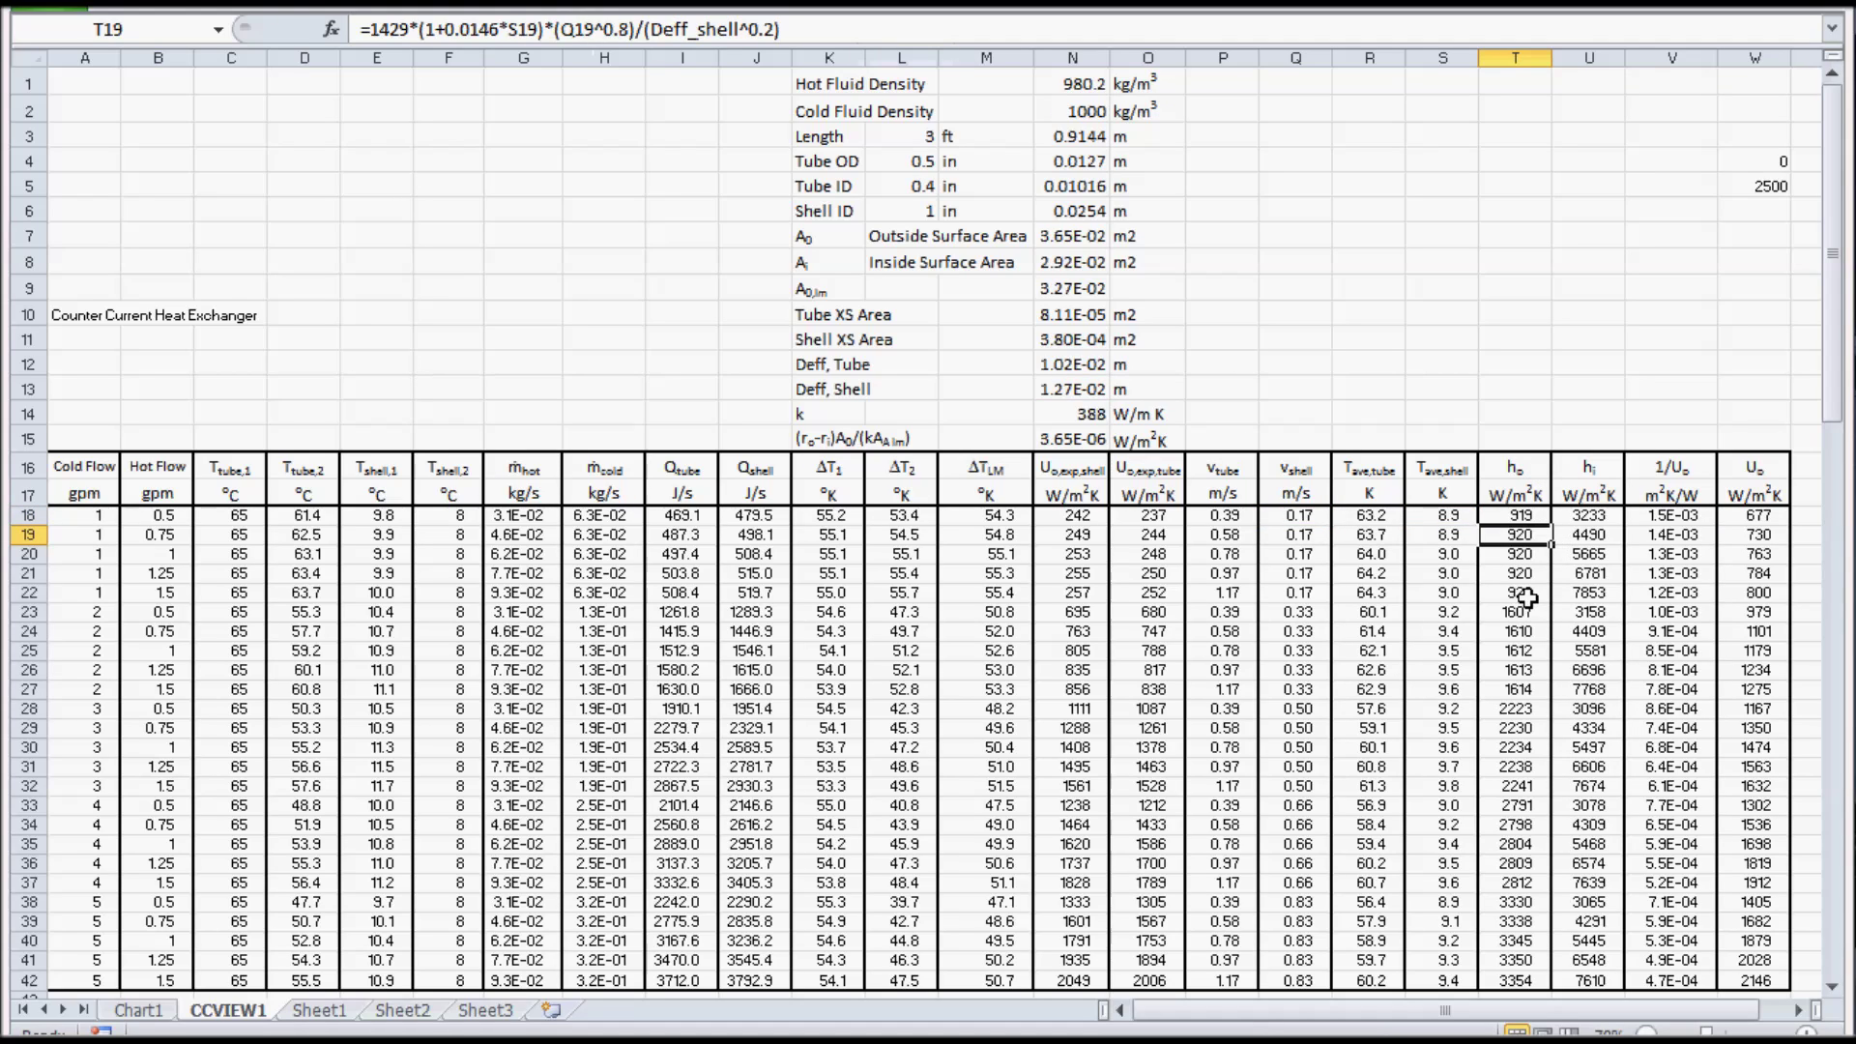
pyautogui.click(1588, 516)
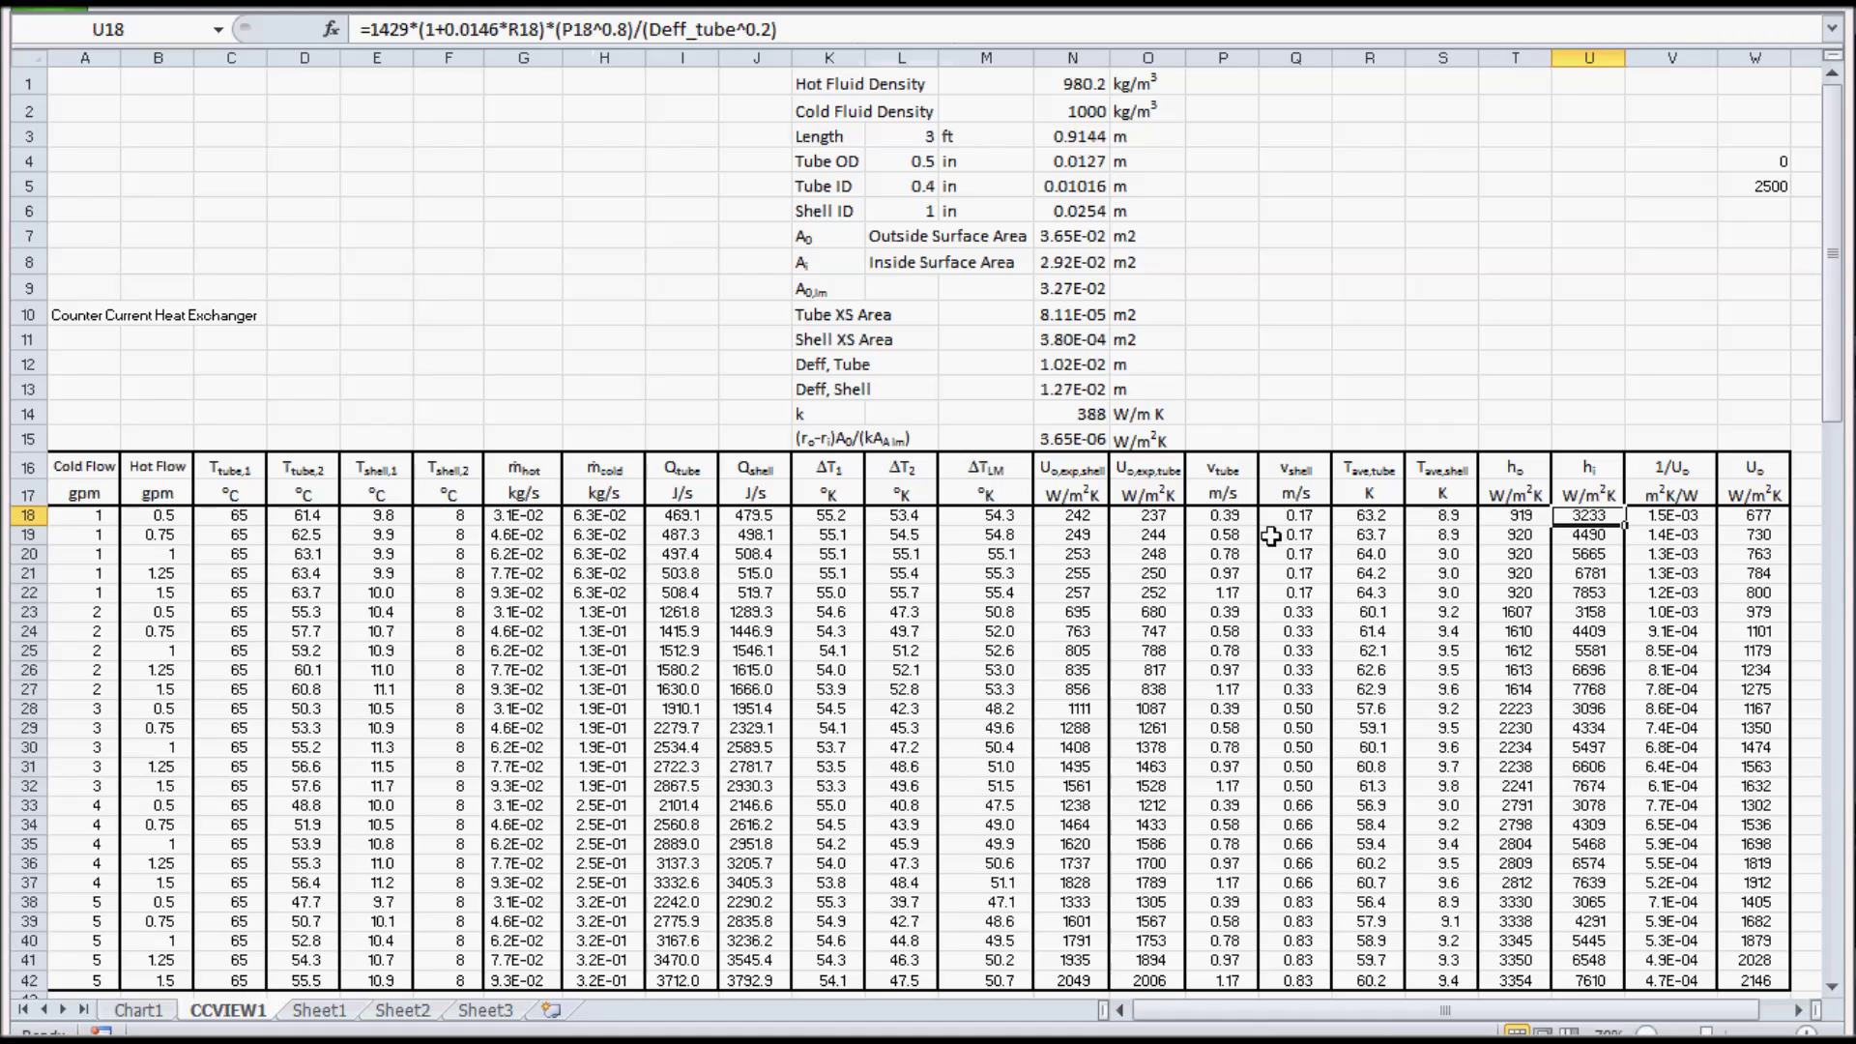
pyautogui.click(950, 26)
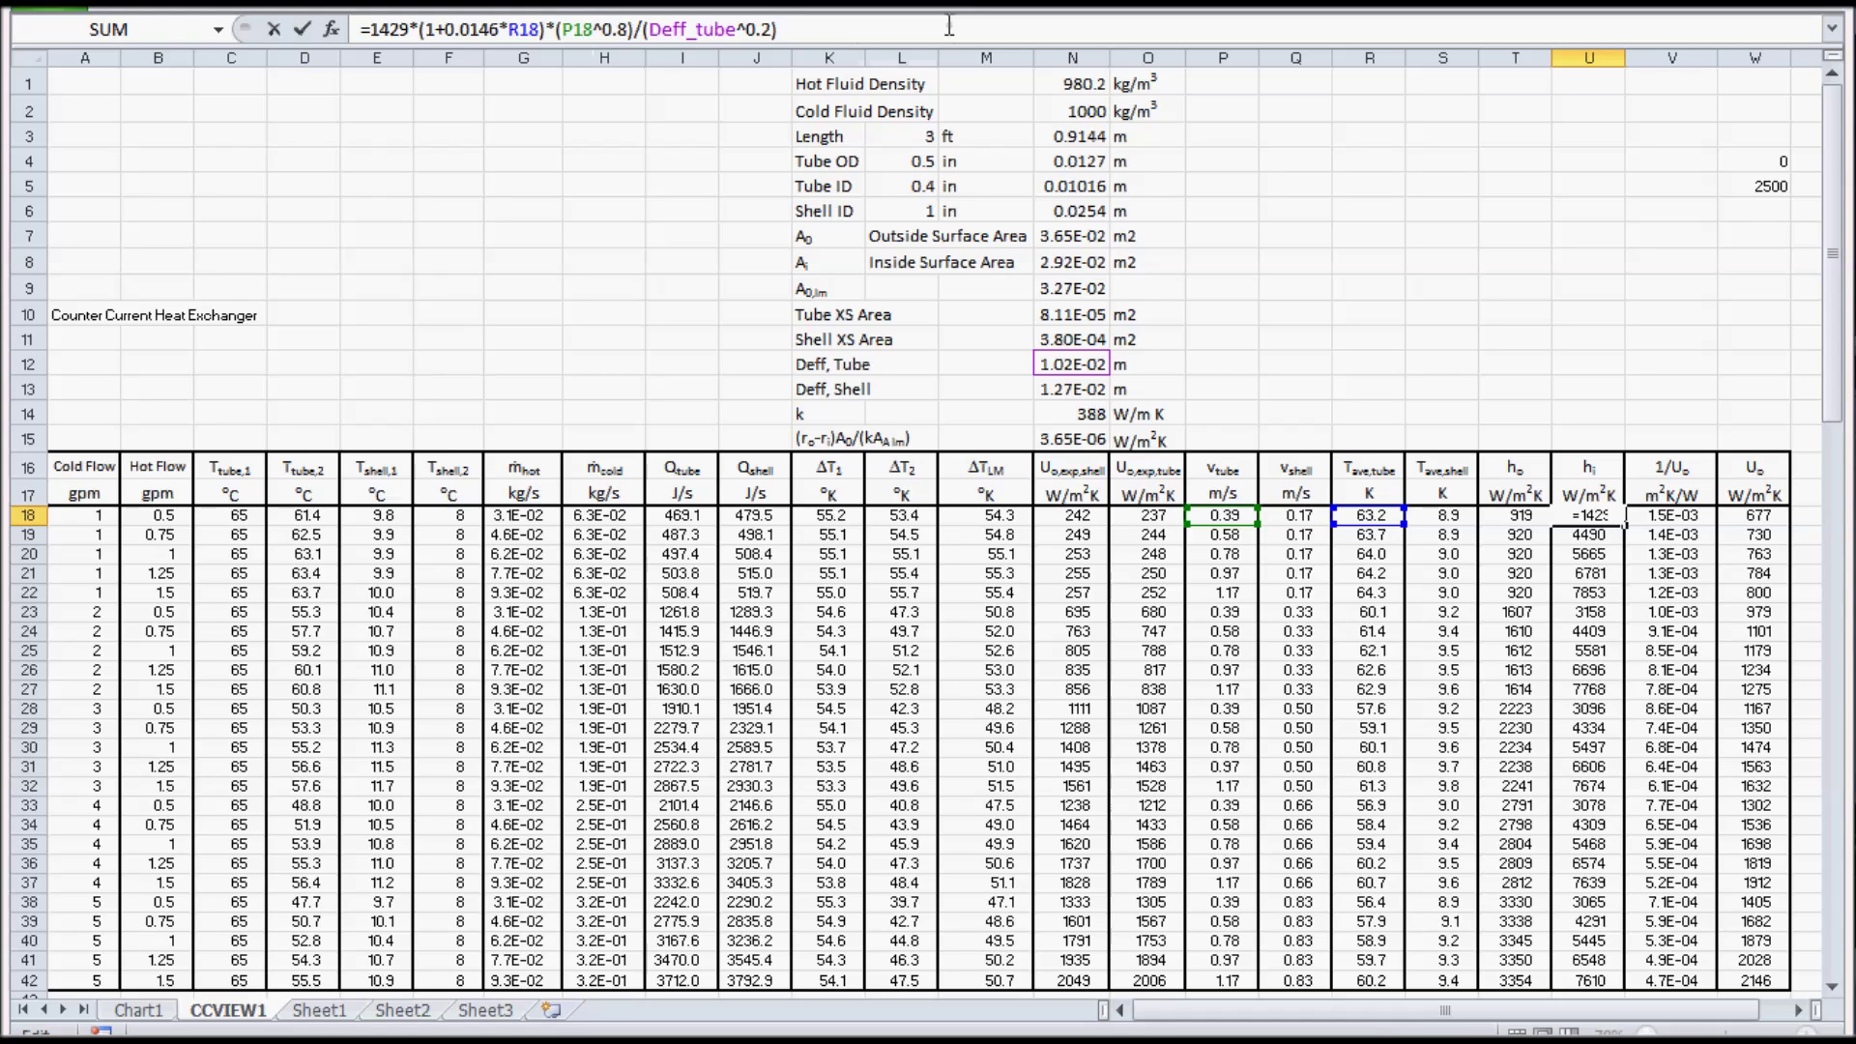
pyautogui.press('Return')
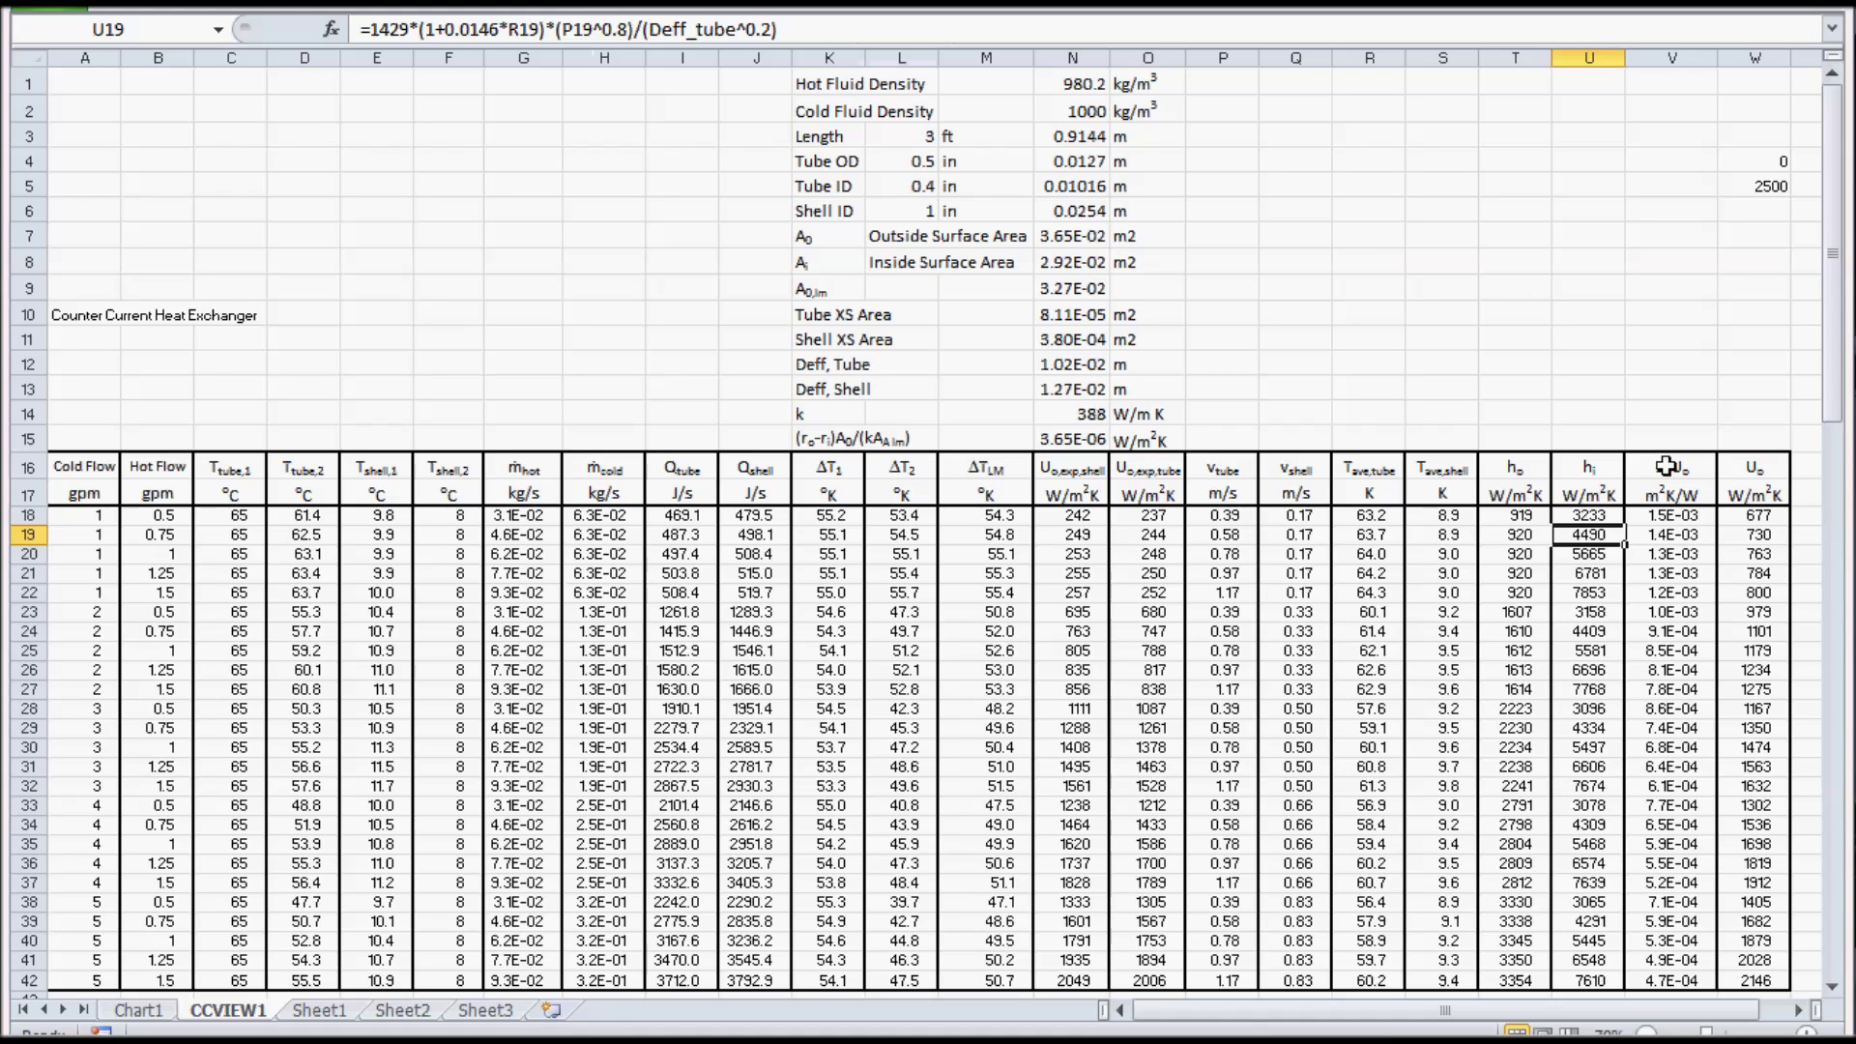
# Trace the total resistance 1/Uo formula in V18 and inspect the model coefficient Uo formula in W18.
pyautogui.click(1665, 518)
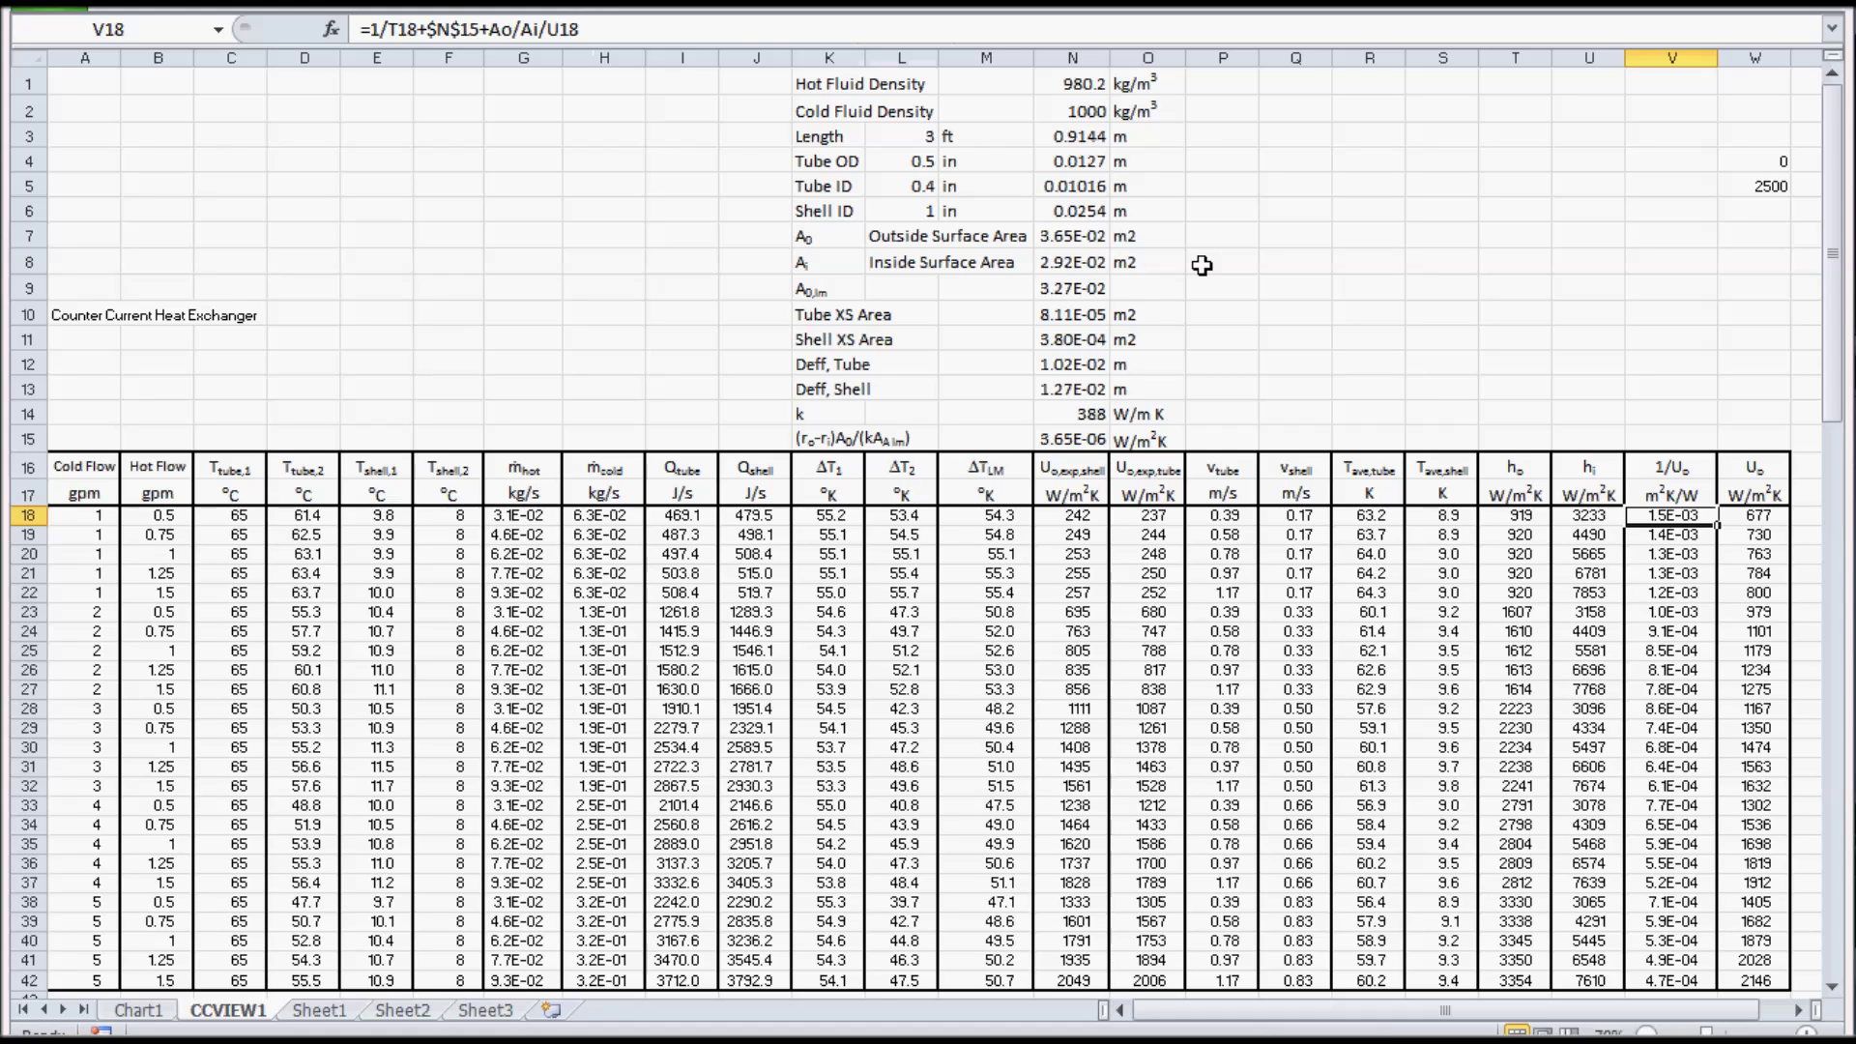
pyautogui.click(744, 27)
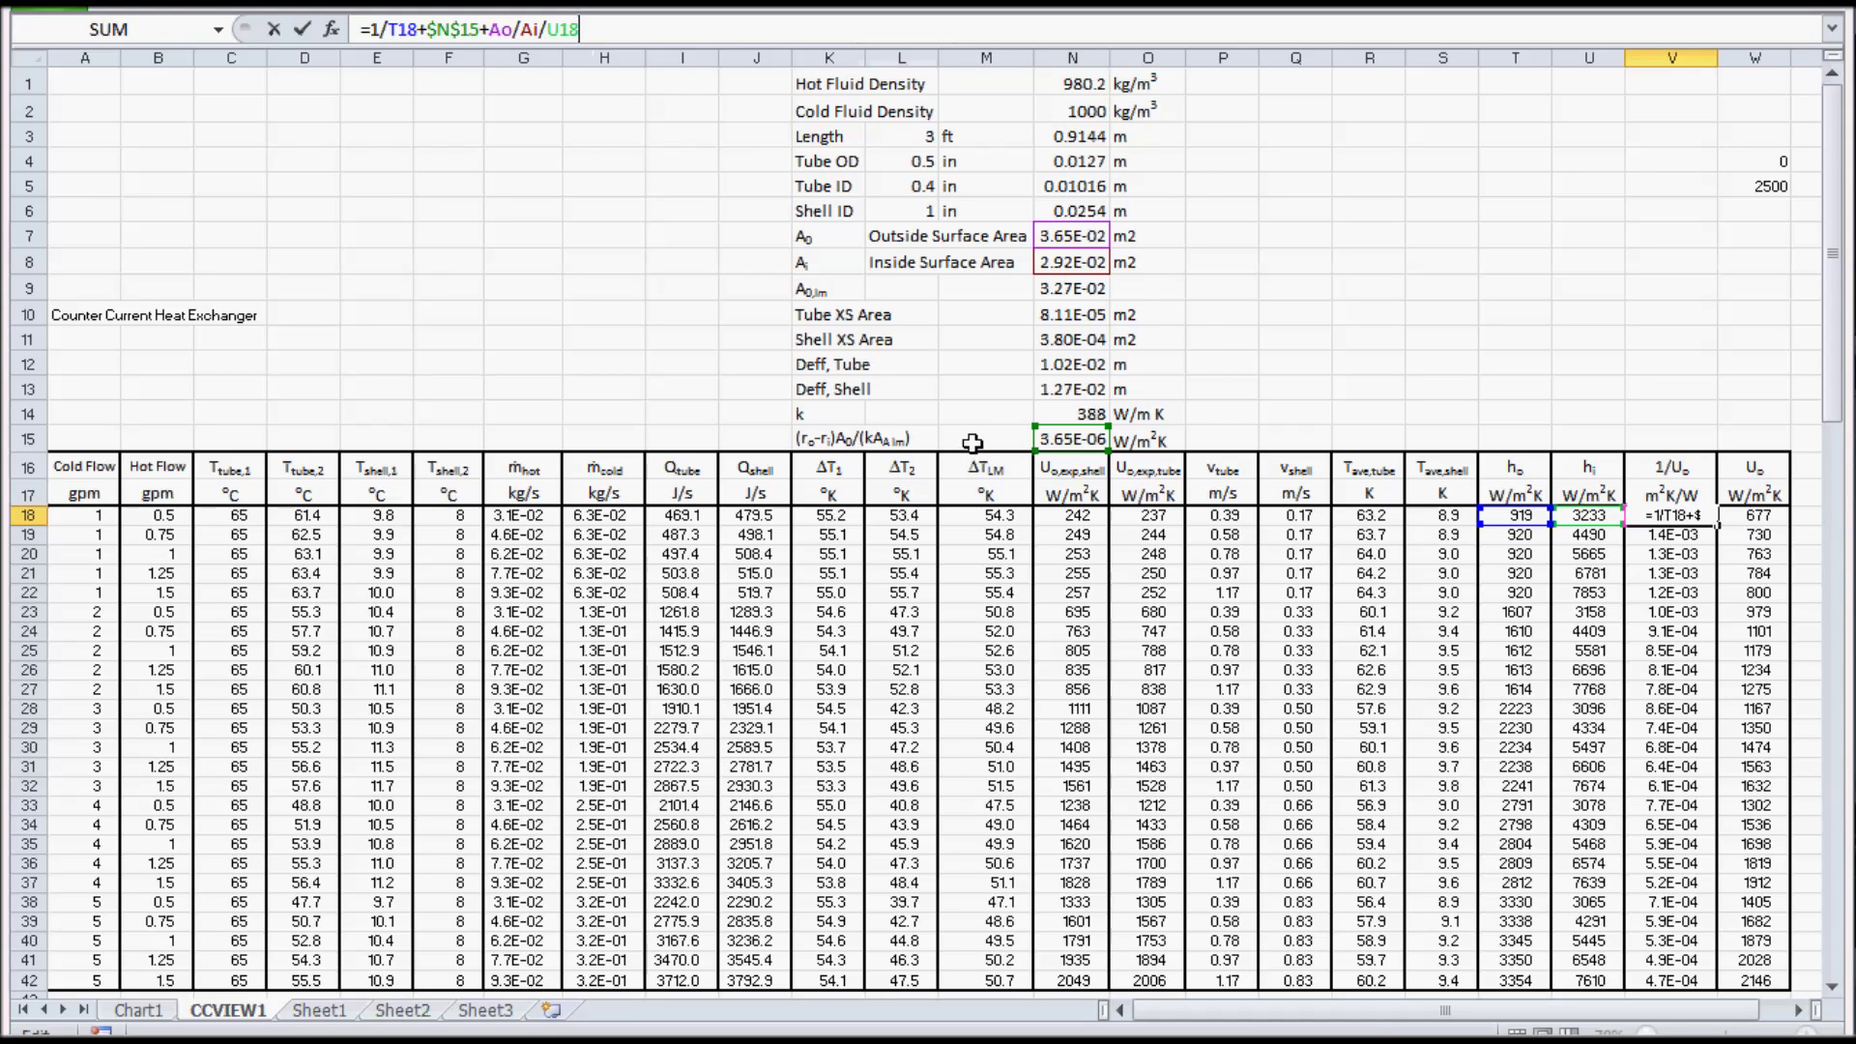
pyautogui.press('Return')
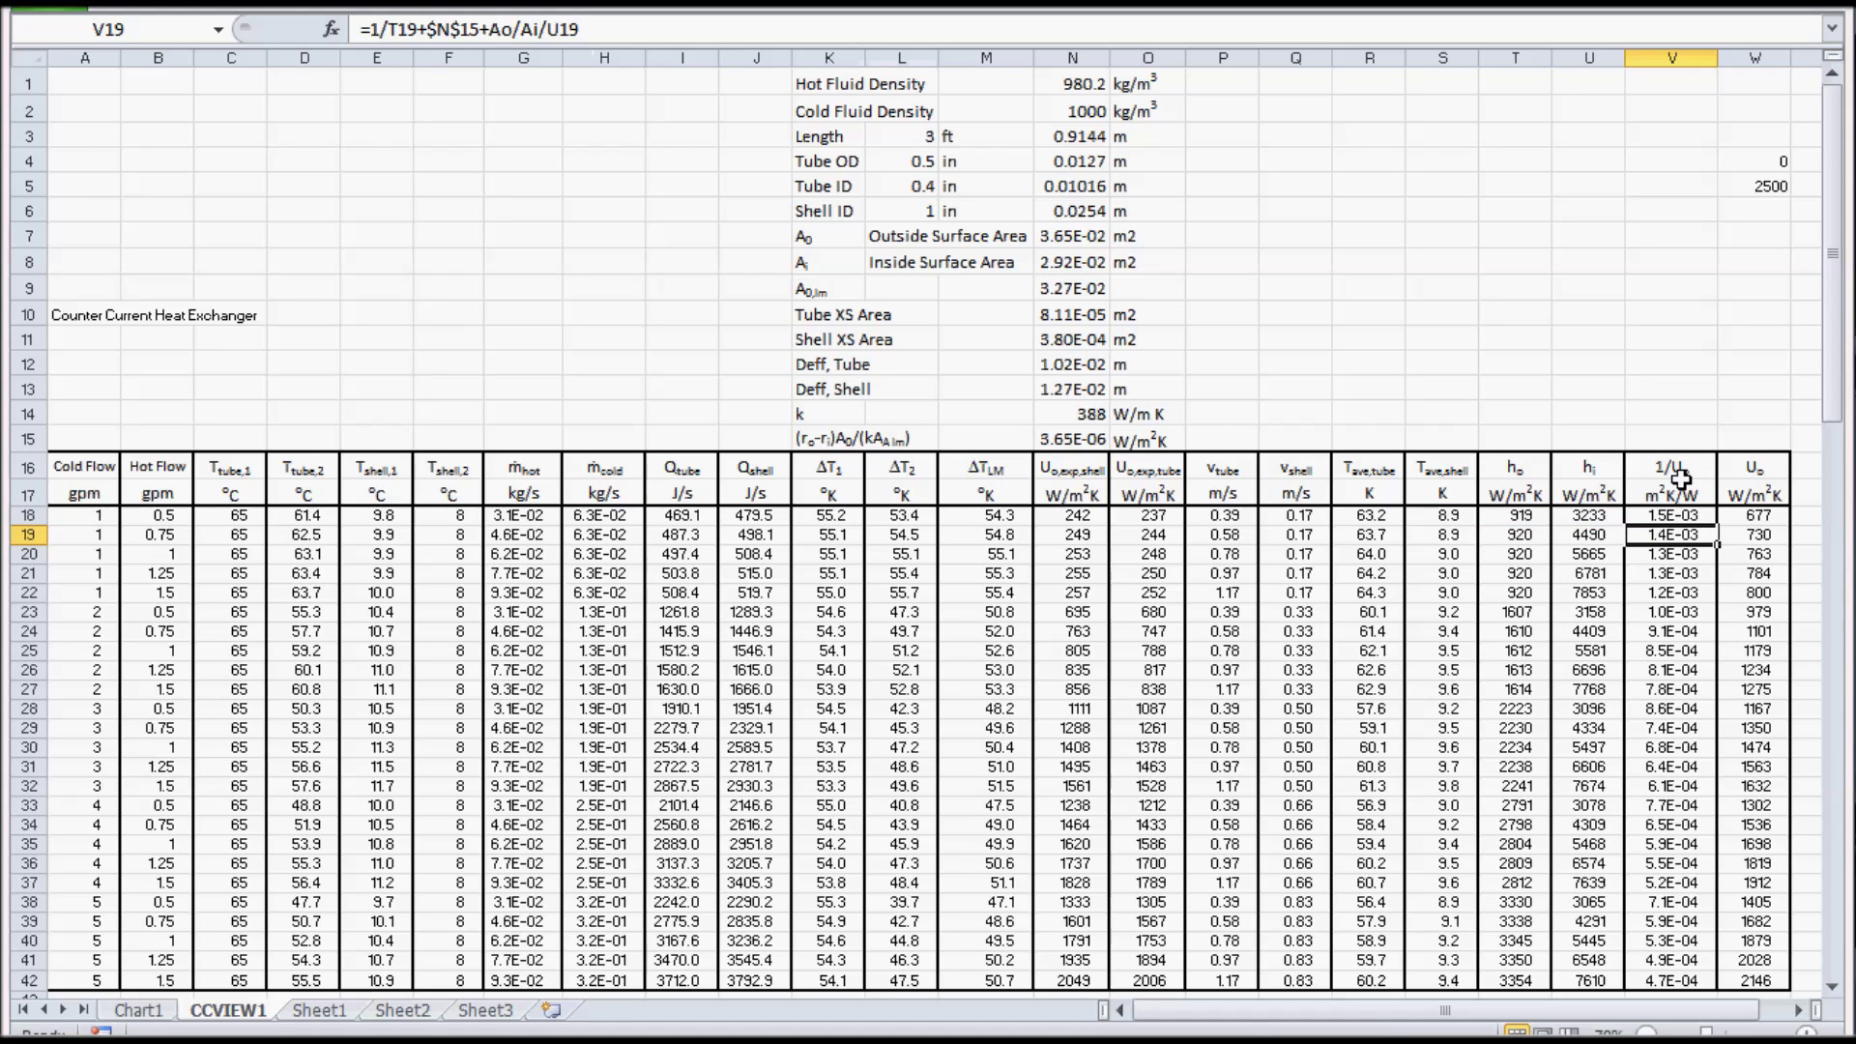
pyautogui.click(1753, 515)
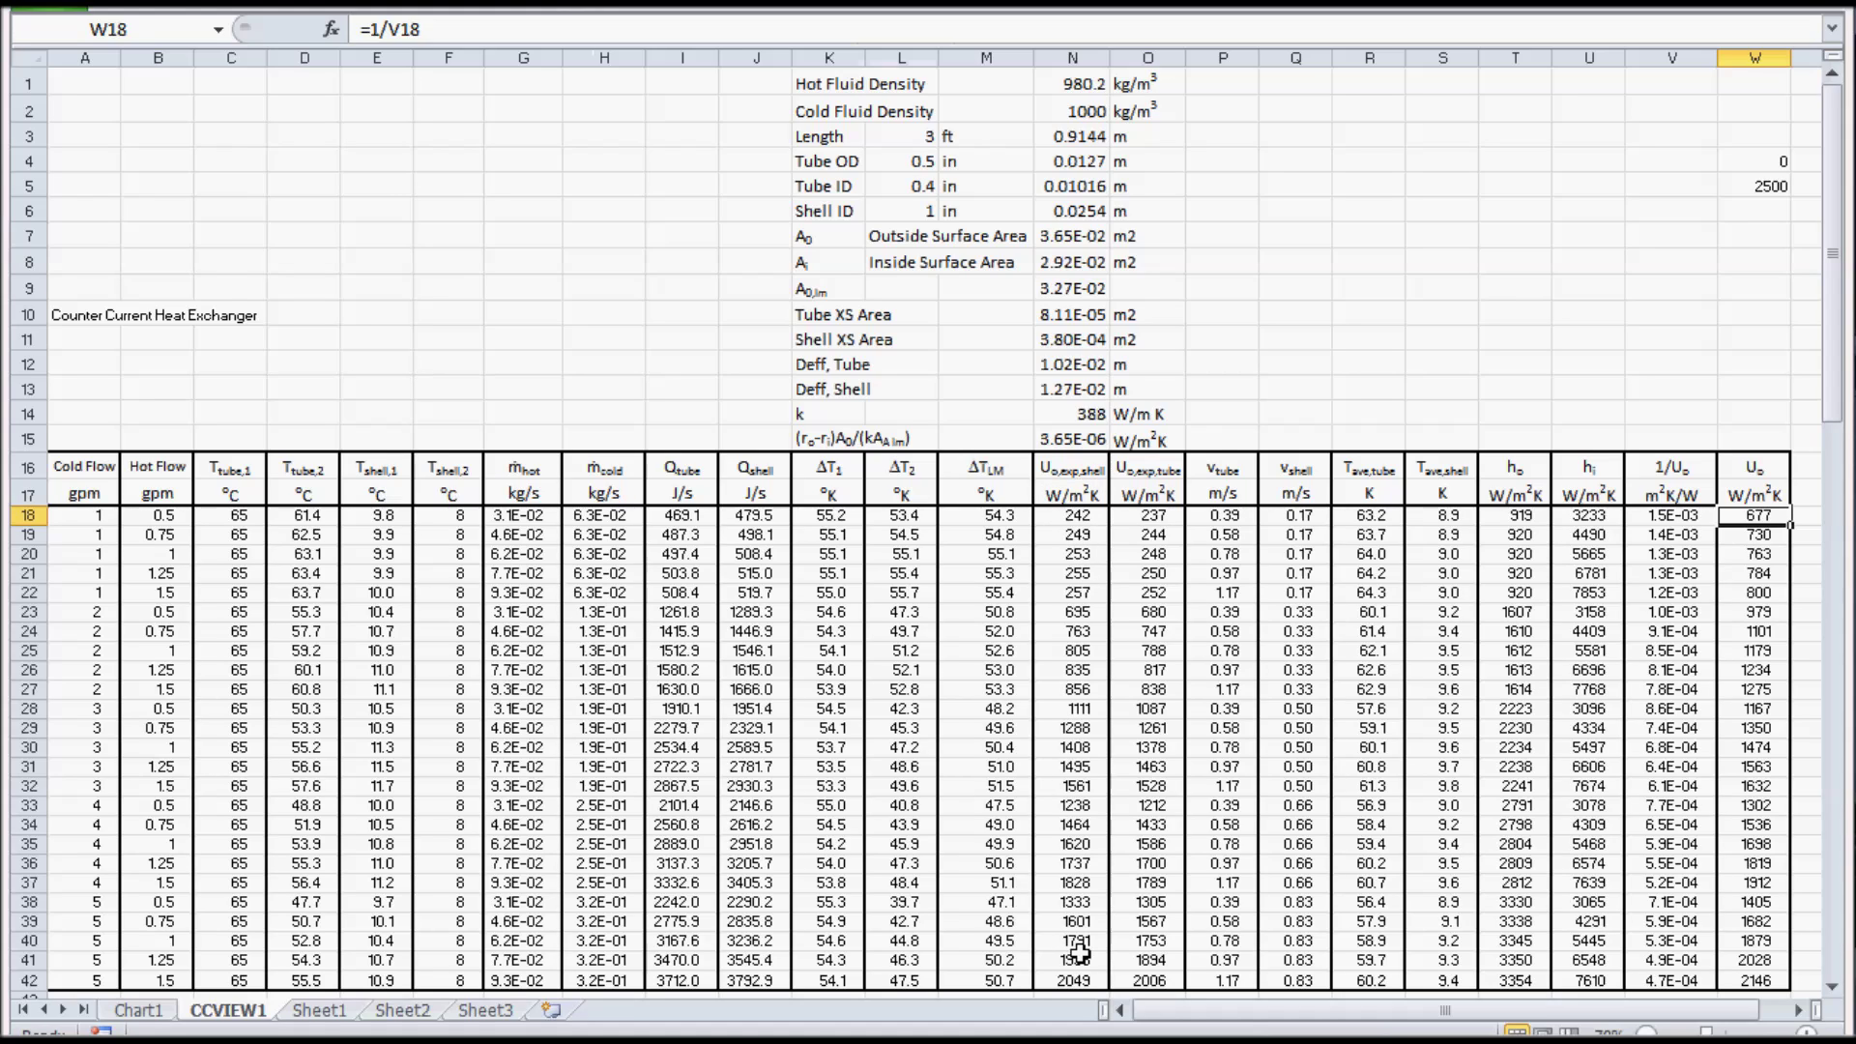
# Compare the model-versus-measured coefficient plot on Chart1 with the shell velocities in Q18:Q26 and Q28 on the CCVIEW1 sheet.
pyautogui.click(152, 1016)
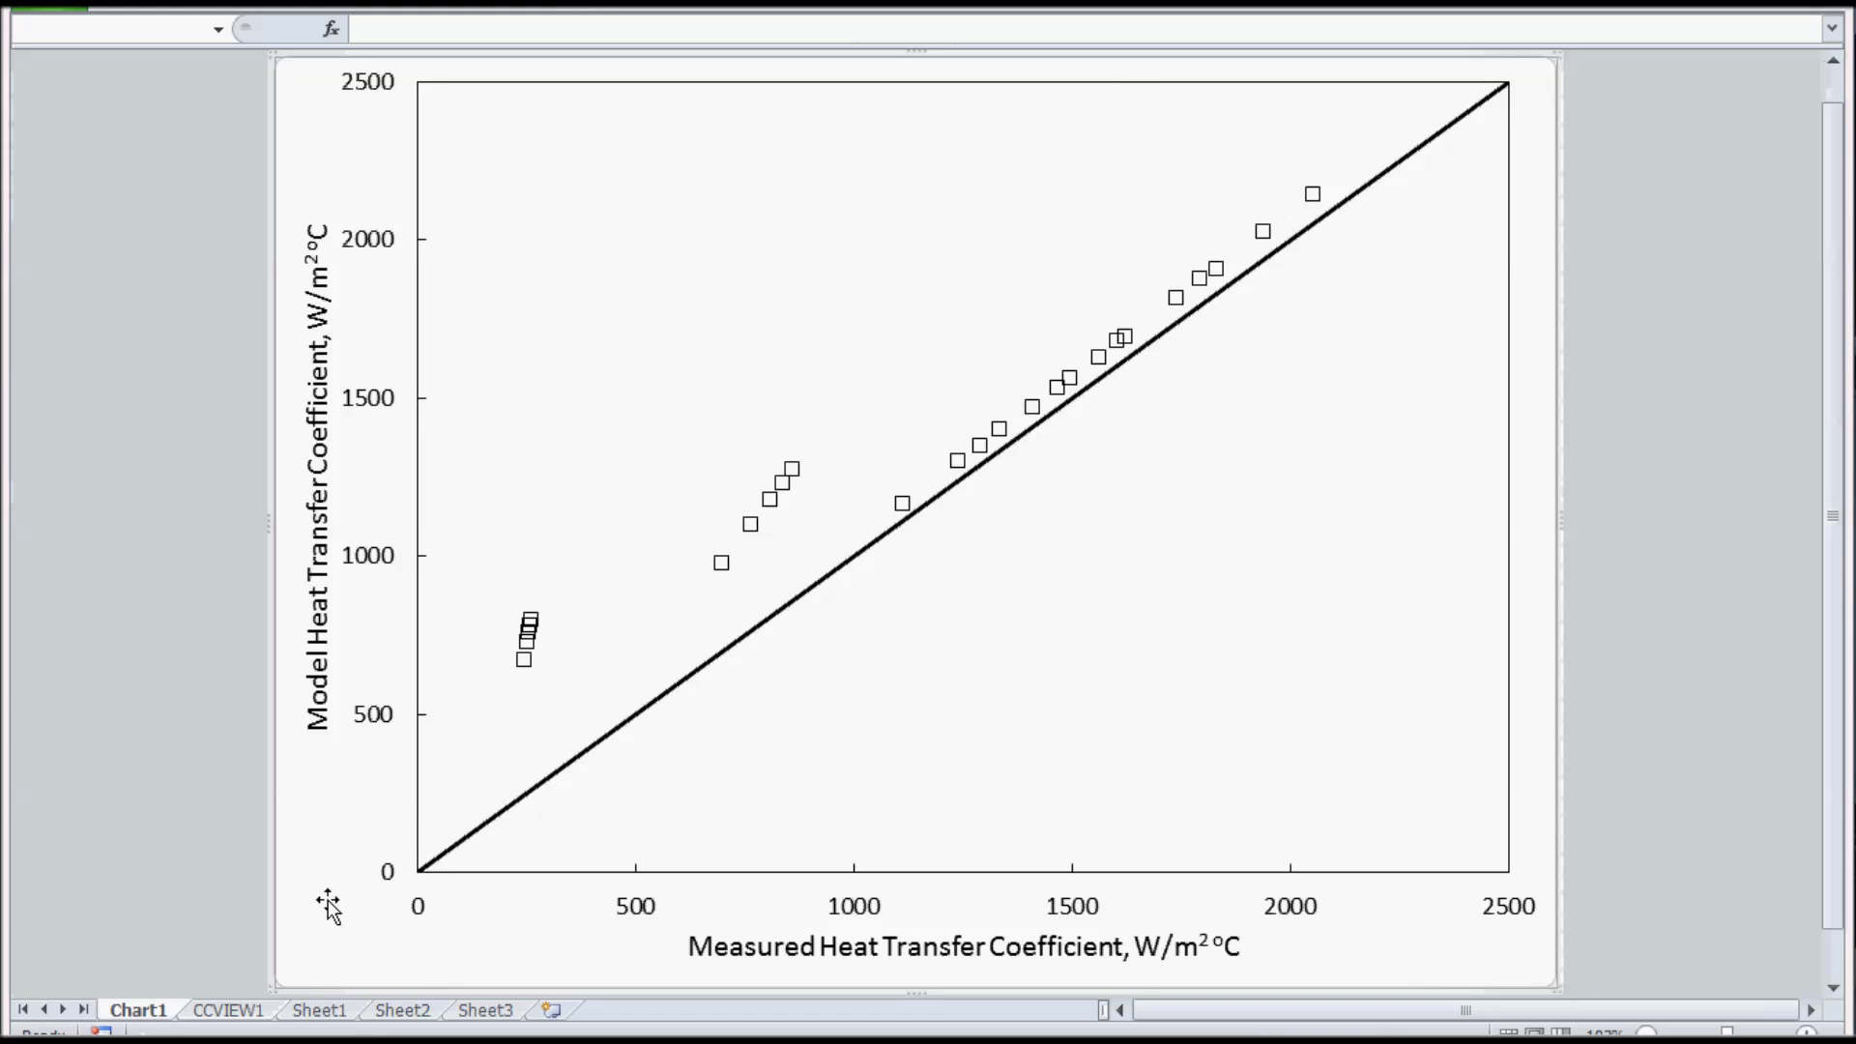
pyautogui.click(229, 1010)
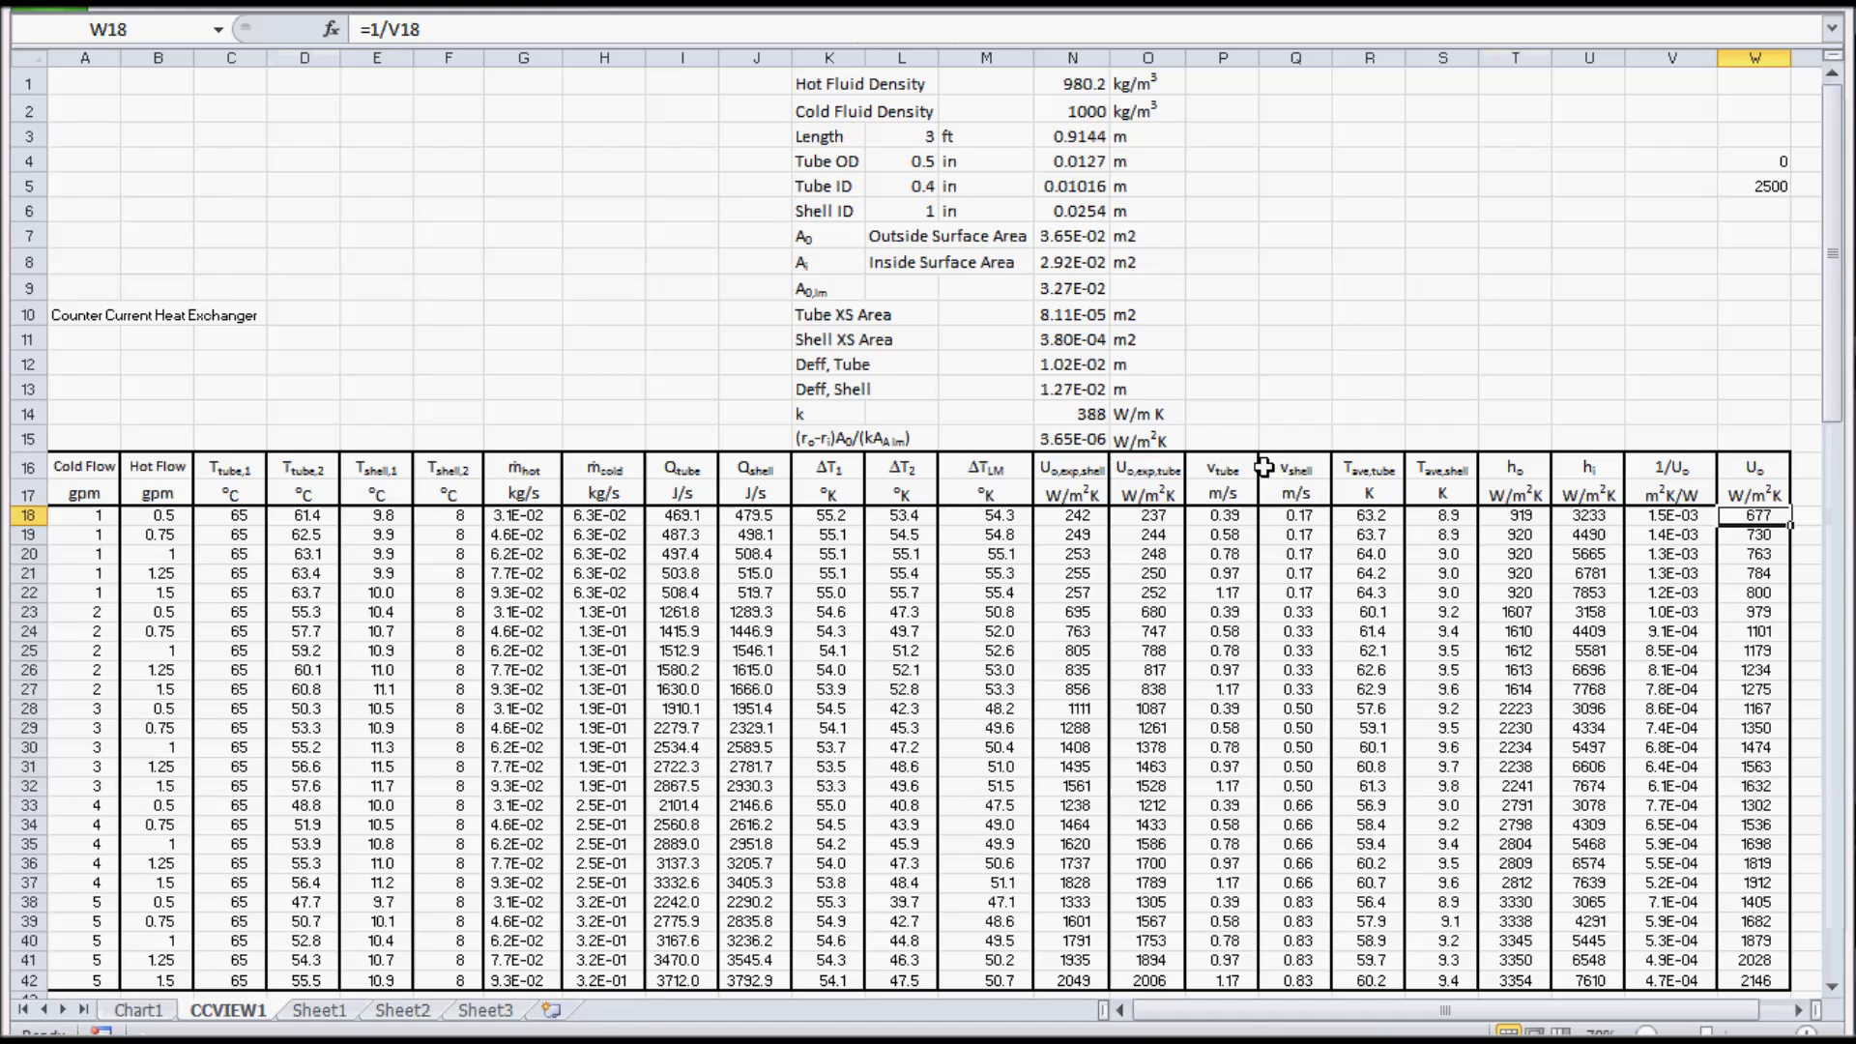
pyautogui.moveTo(1301, 520); pyautogui.dragTo(1299, 677)
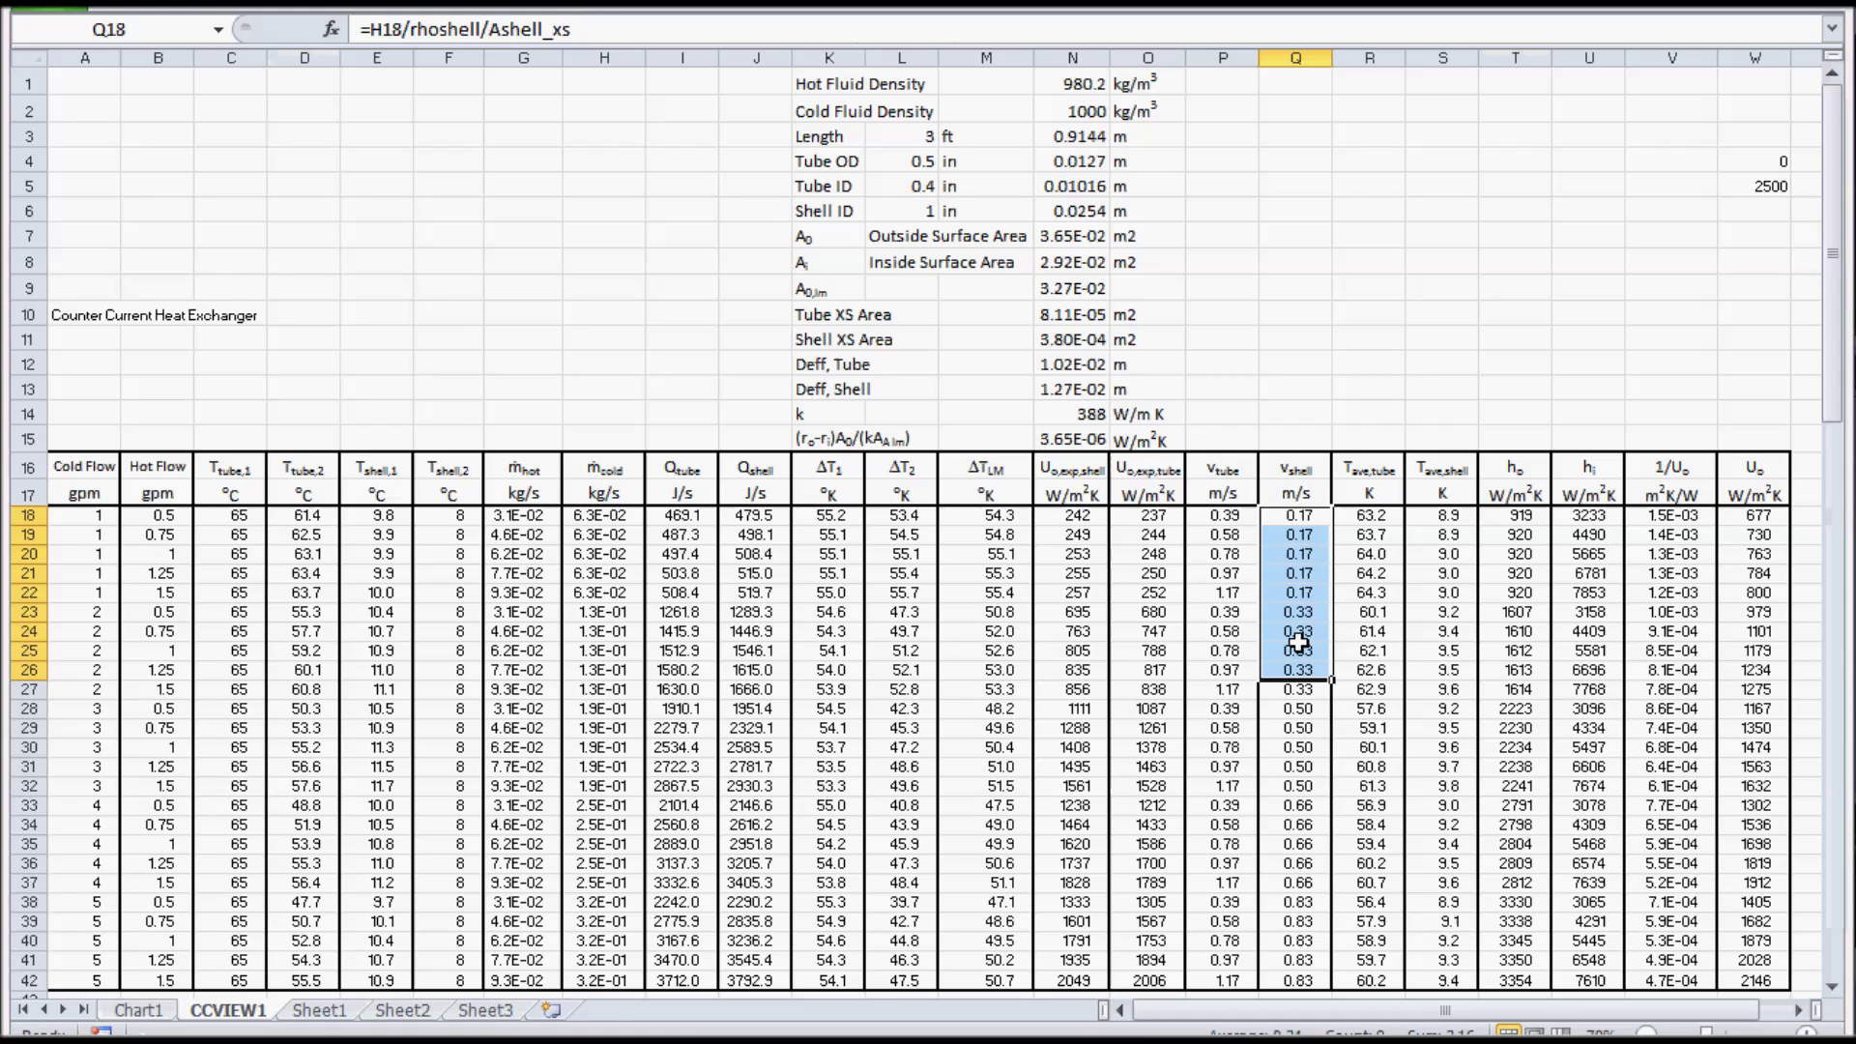
pyautogui.click(1295, 712)
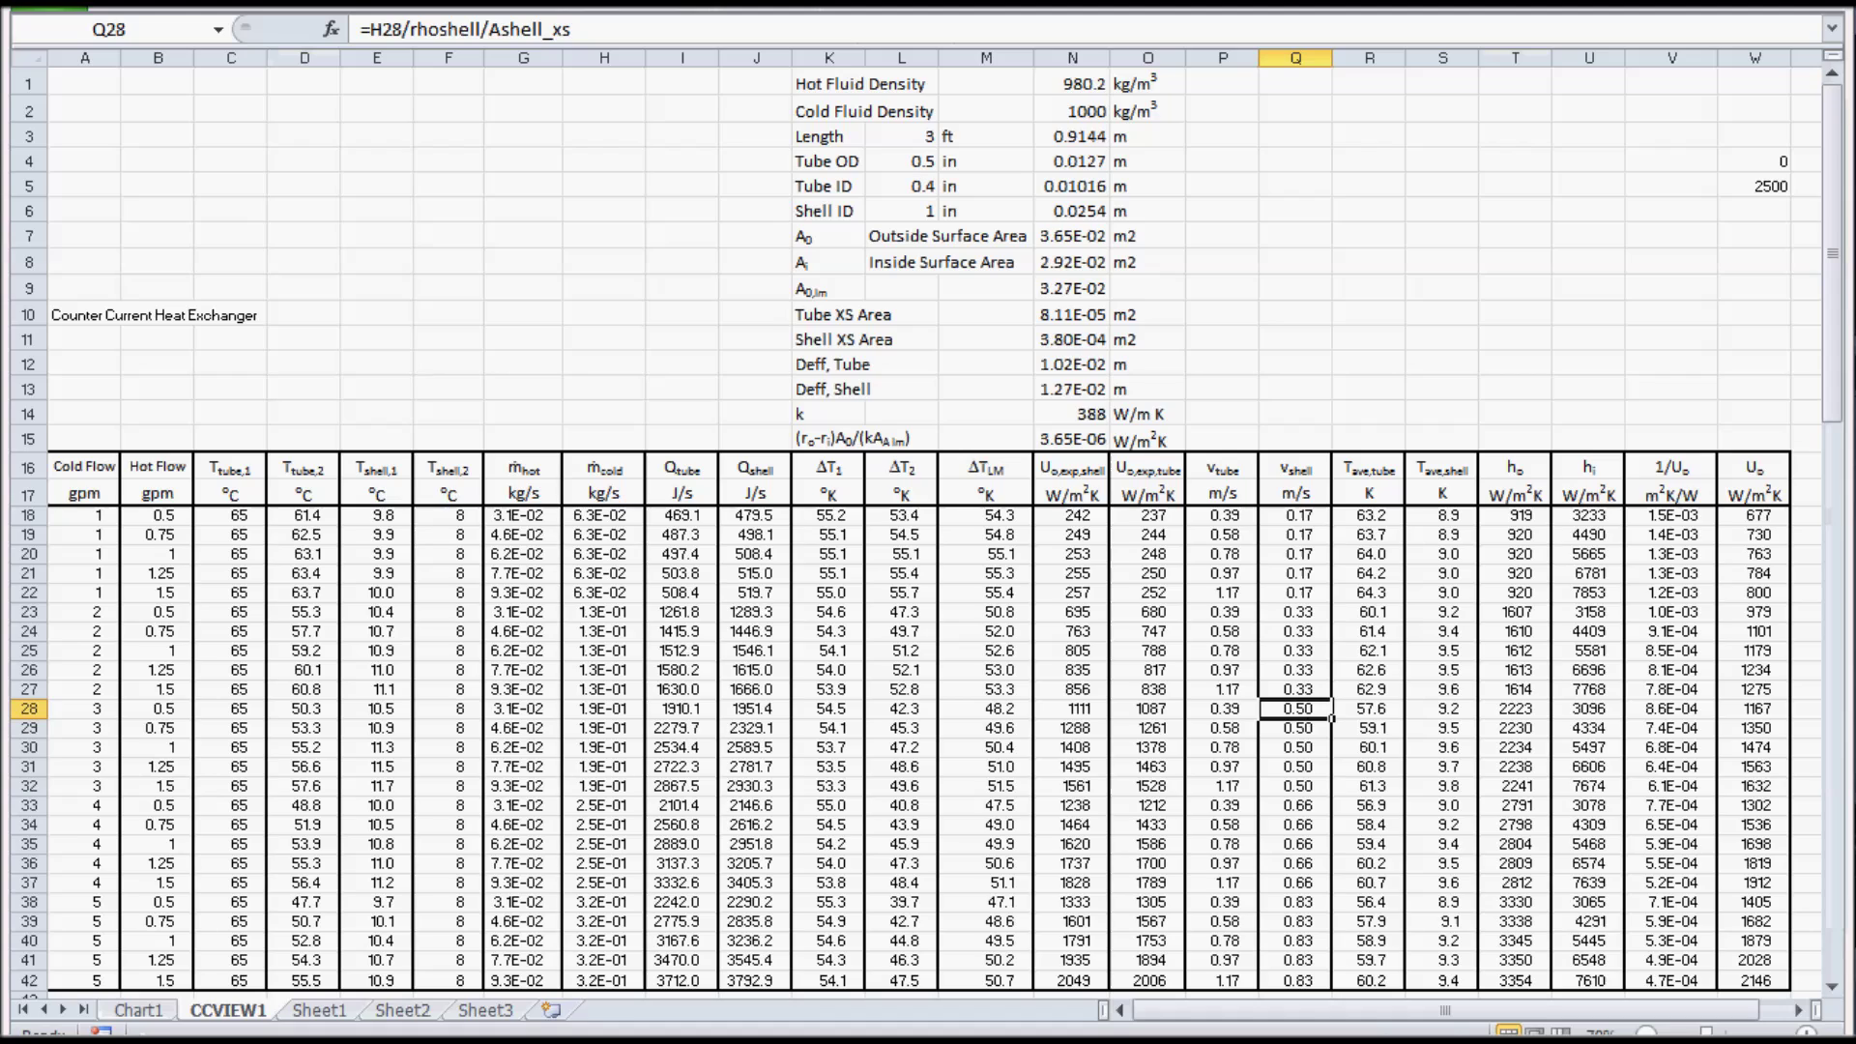
pyautogui.click(152, 1012)
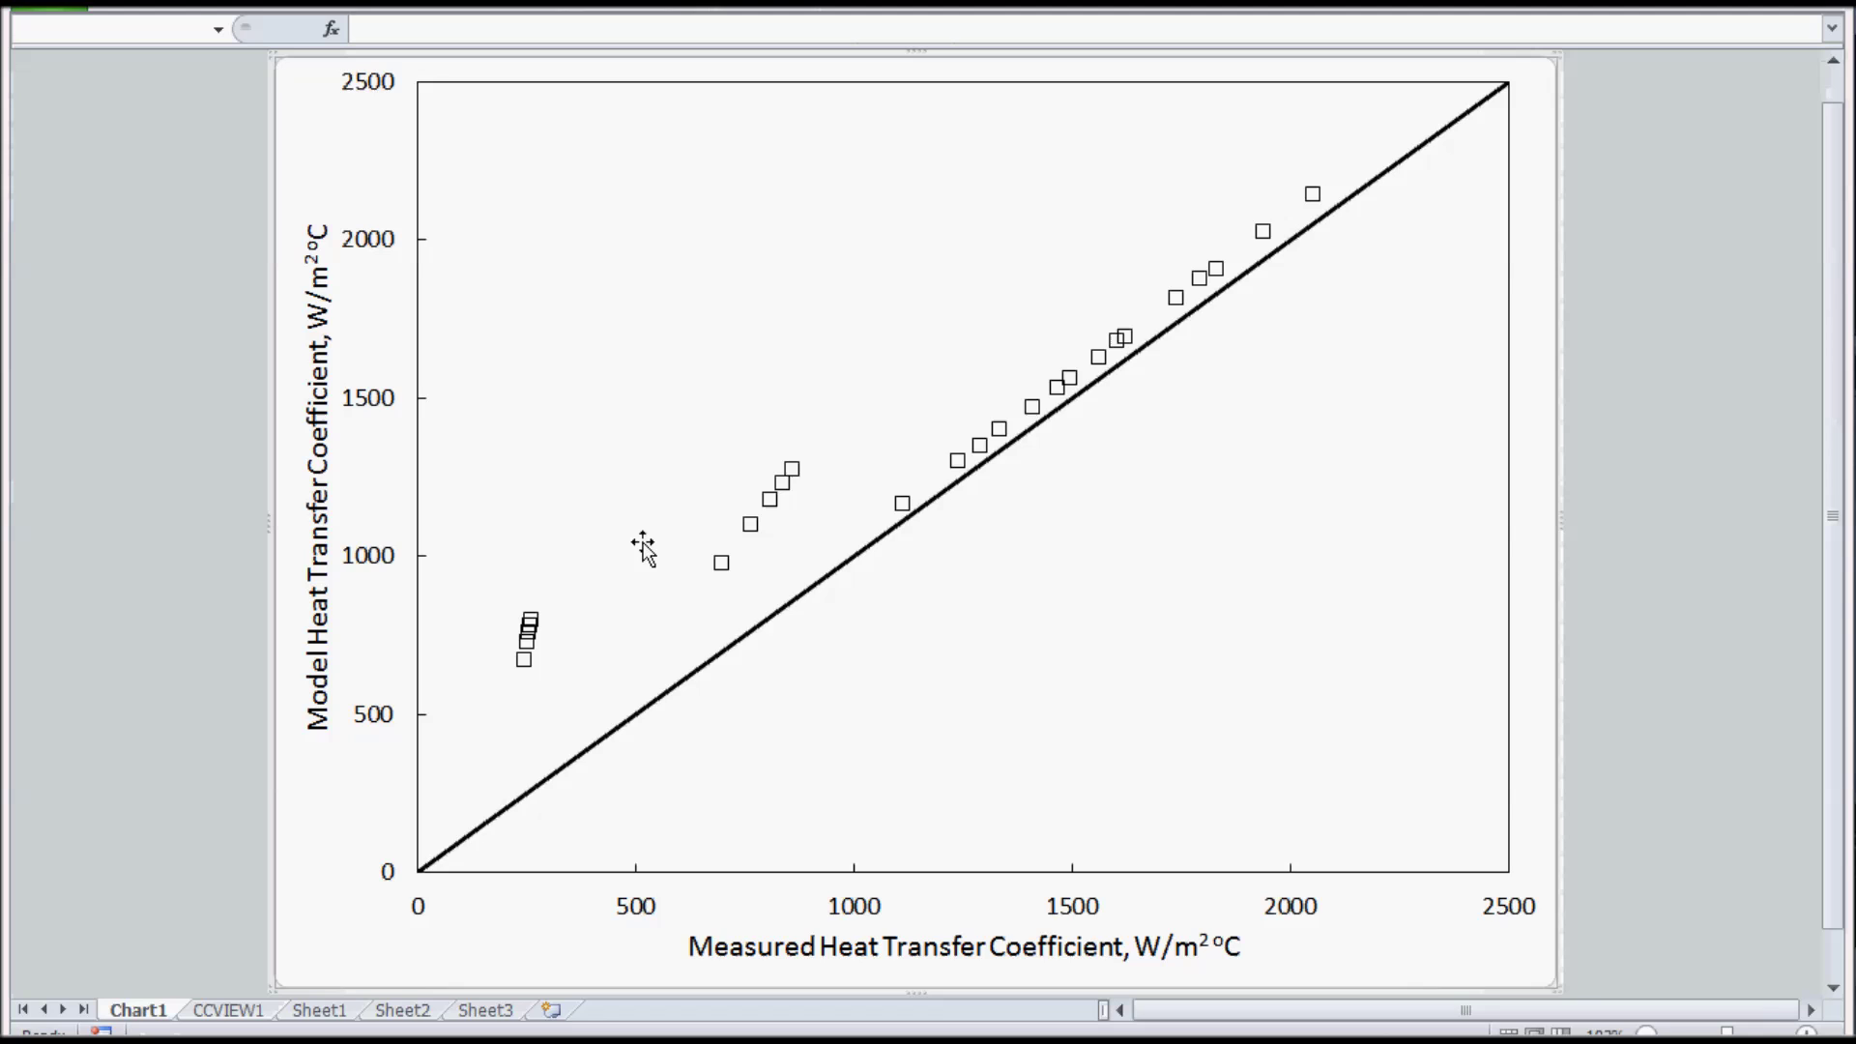